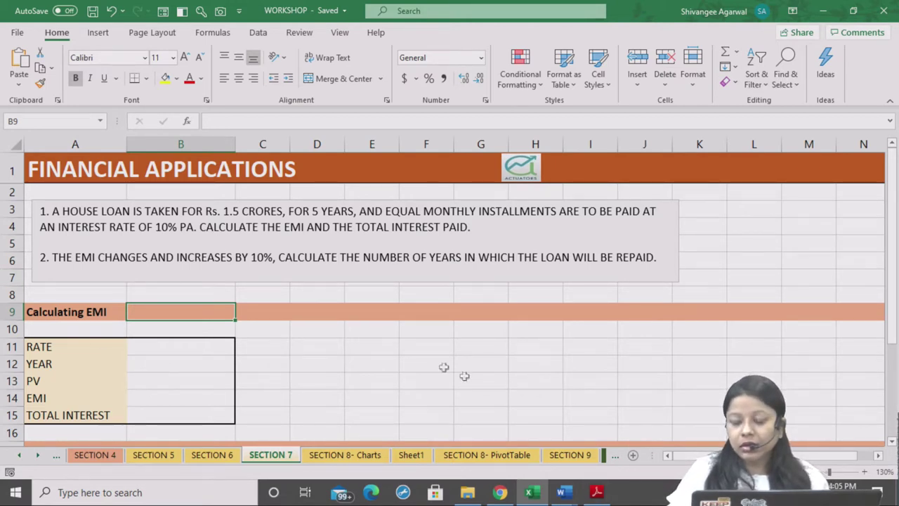
Highlight the key figures in the problem statement: 1.5 crores, 5 years, 10% PA and the EMI.
click(506, 363)
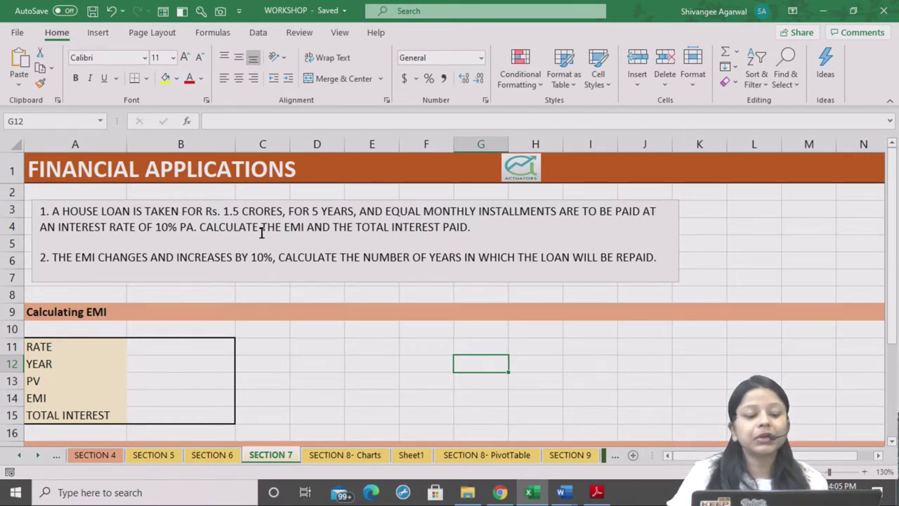
drag(220, 209, 282, 210)
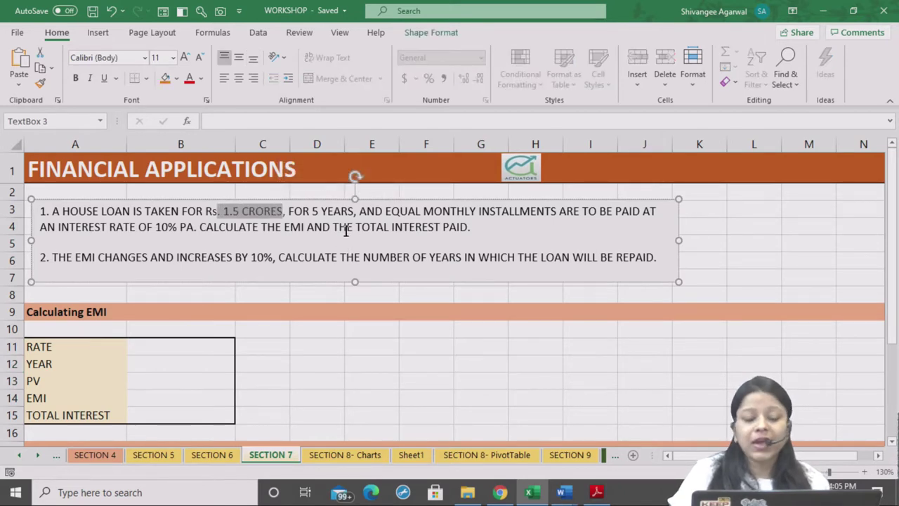
drag(312, 211, 354, 211)
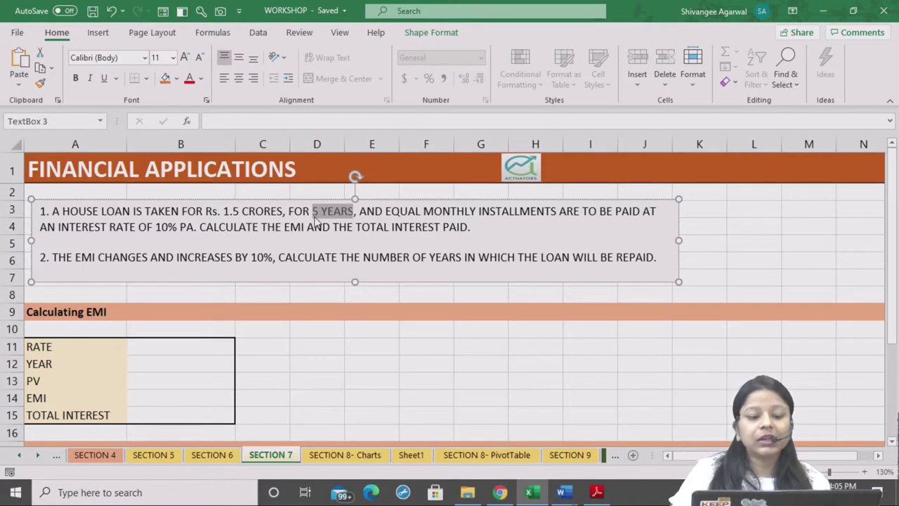
click(316, 214)
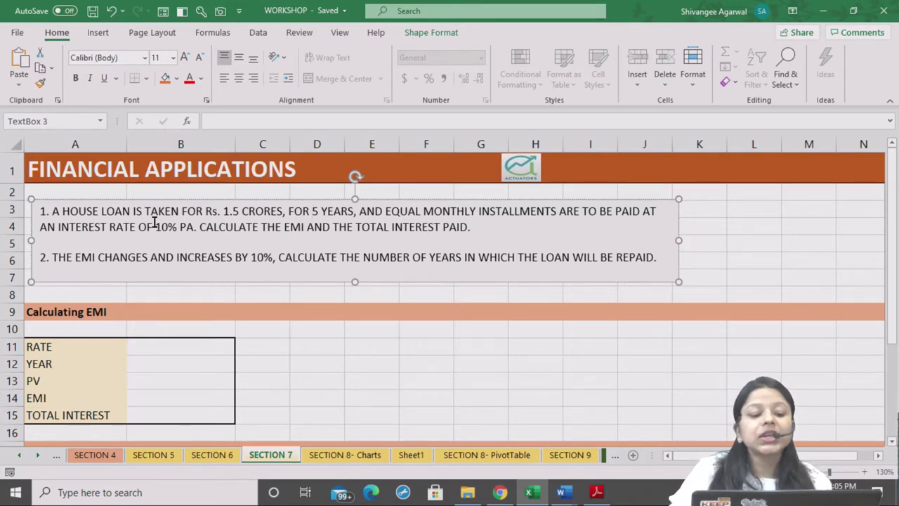
drag(138, 226, 174, 230)
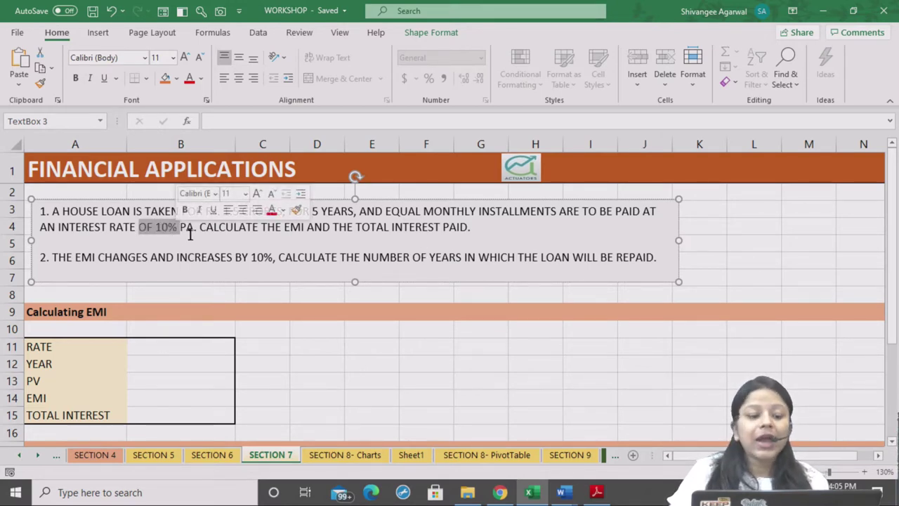
double_click(188, 228)
drag(189, 230, 199, 230)
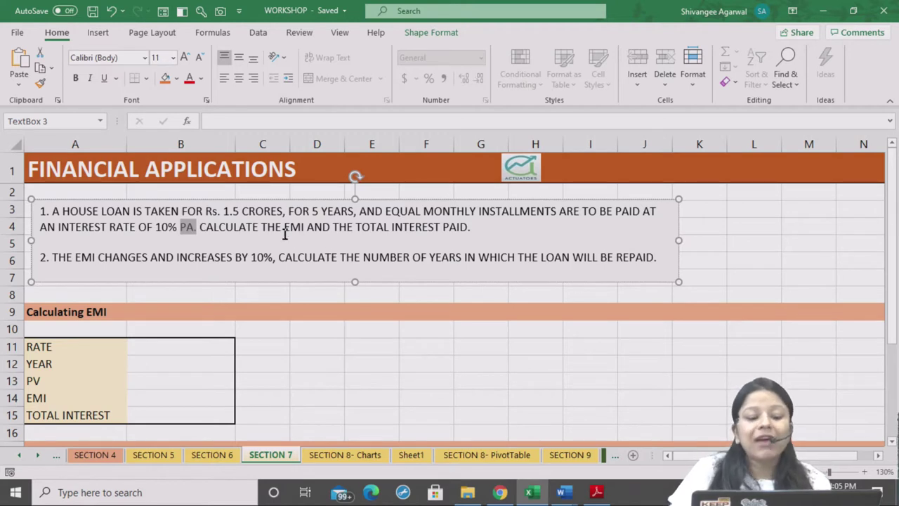
drag(260, 227, 305, 226)
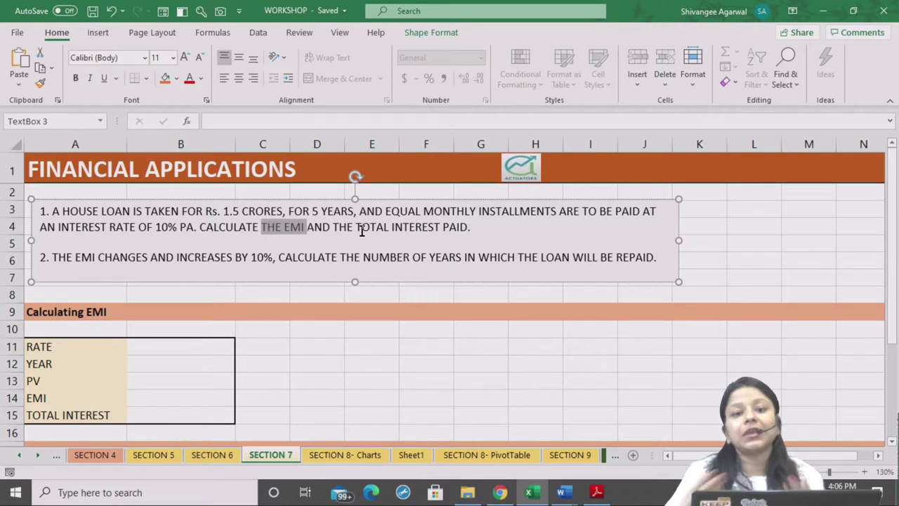
Enter a 10% rate in B11 and 5 years in B12.
click(173, 348)
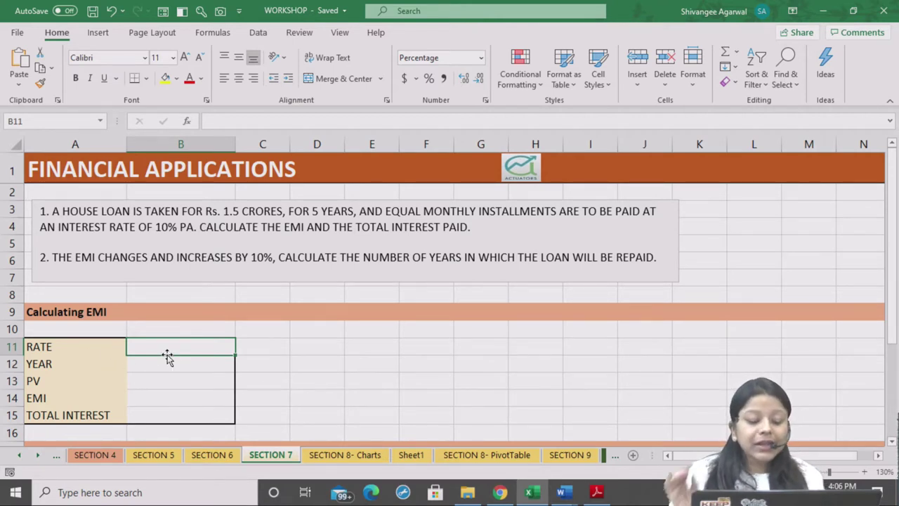
text(1)
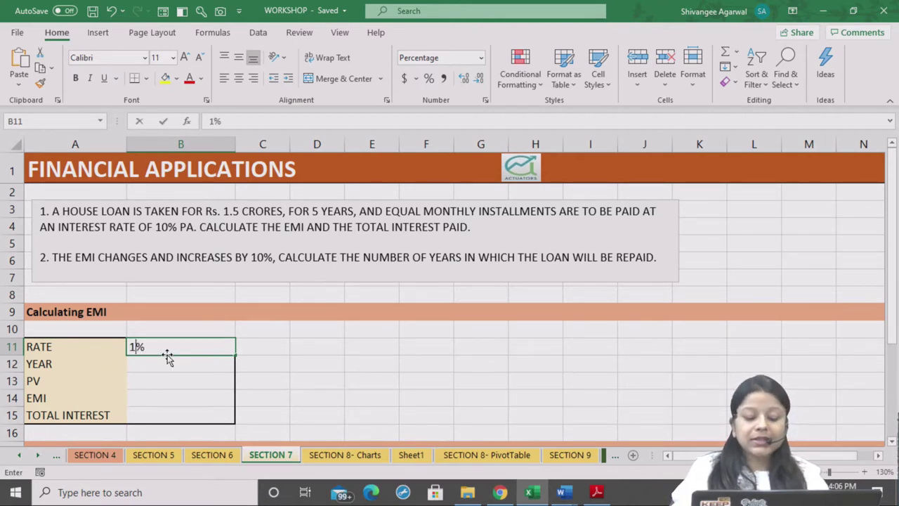
text(0)
key(Return)
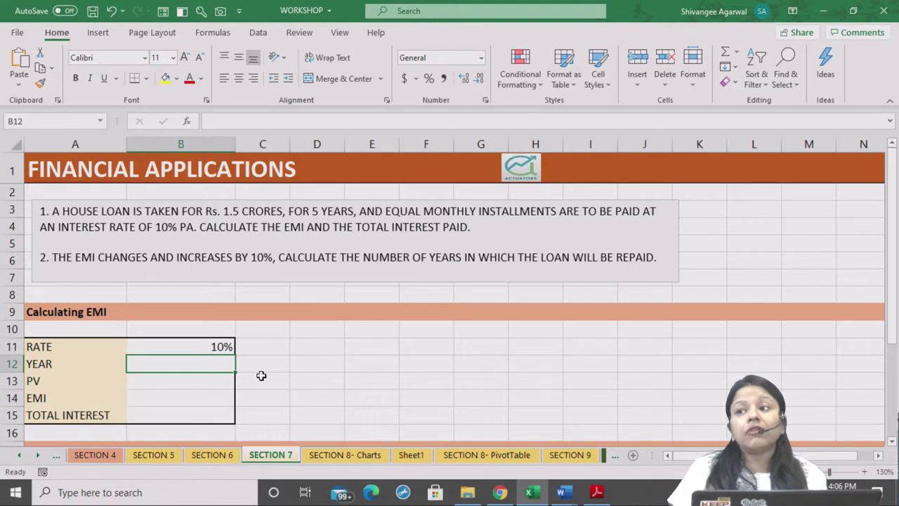
text(5)
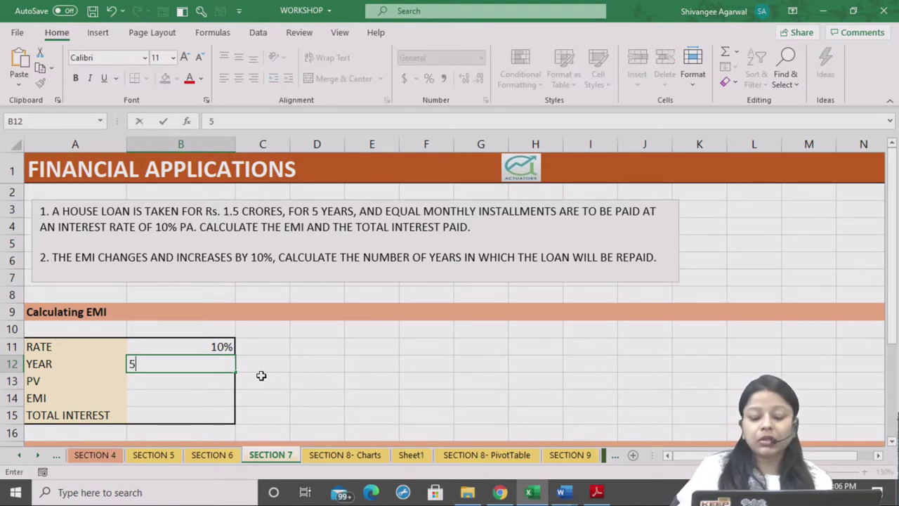
key(Return)
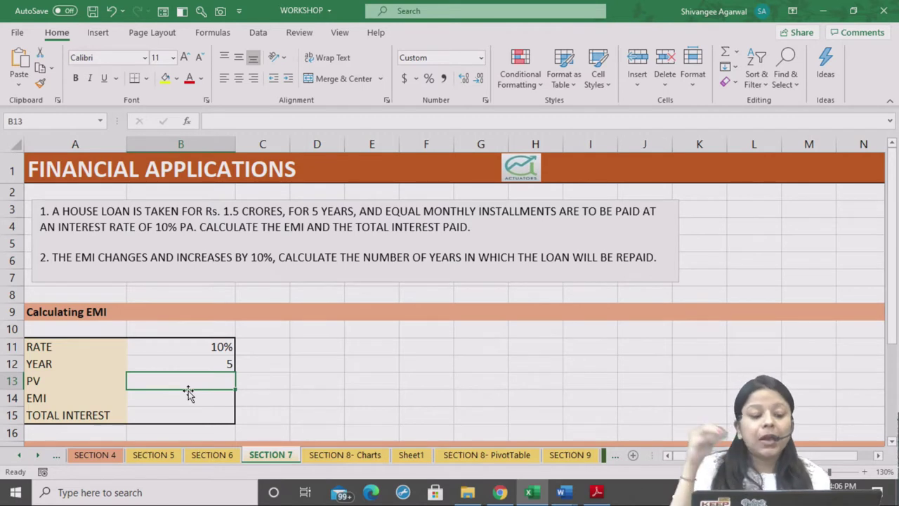
Relabel the PV cell A13 as PV(Present Value).
click(76, 376)
click(251, 123)
text(()
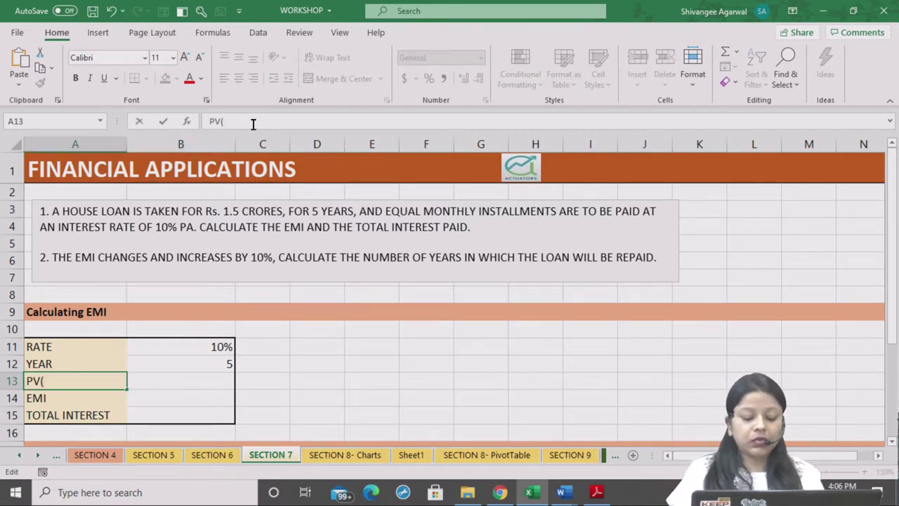
text(Preseny)
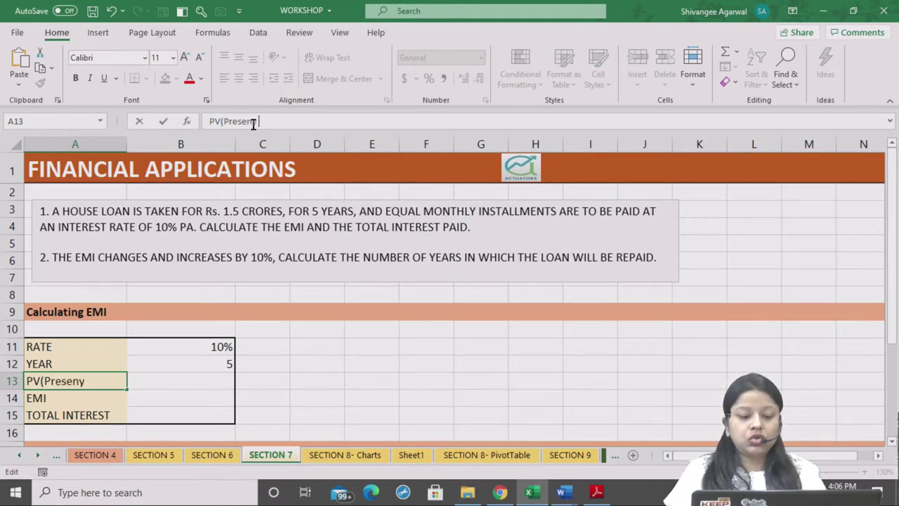
key(BackSpace)
text(t Value))
key(Return)
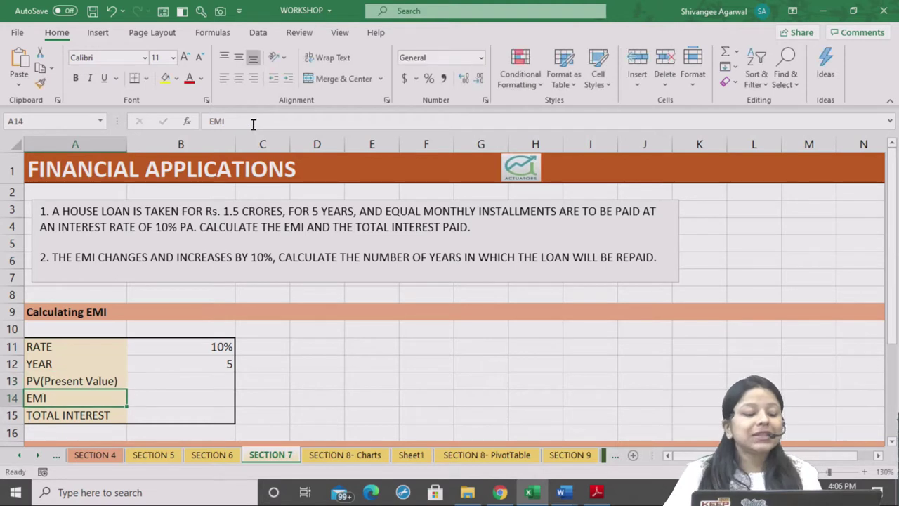
click(219, 383)
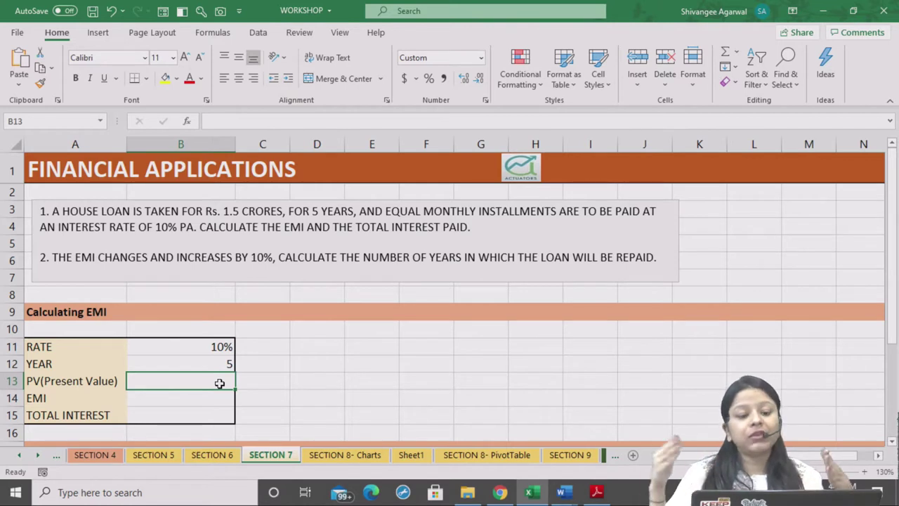
Enter 15,000,000 in B13 in Indian rupee accounting format with no decimals.
text(15)
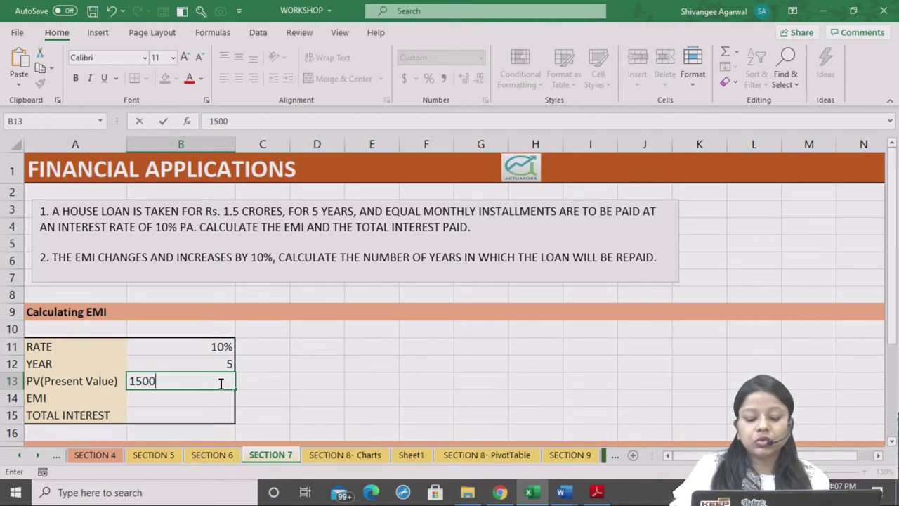
text(000)
key(Return)
key(Up)
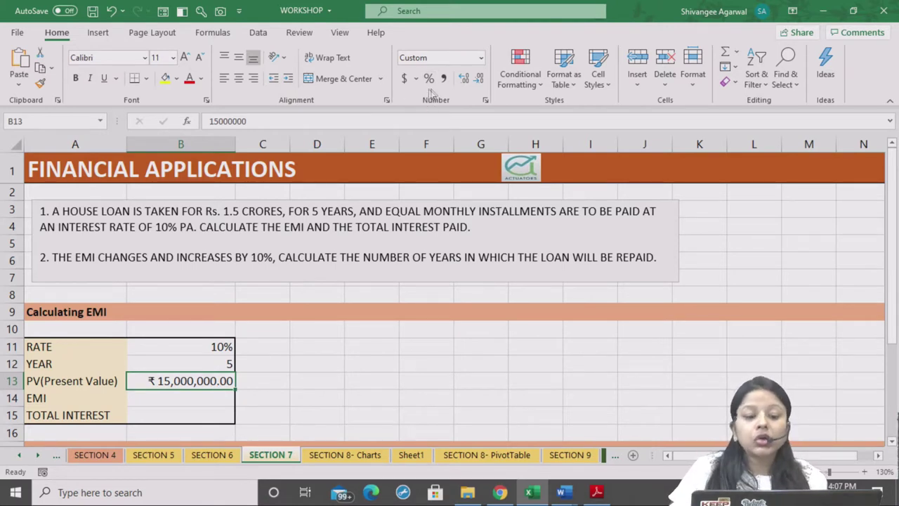
click(480, 61)
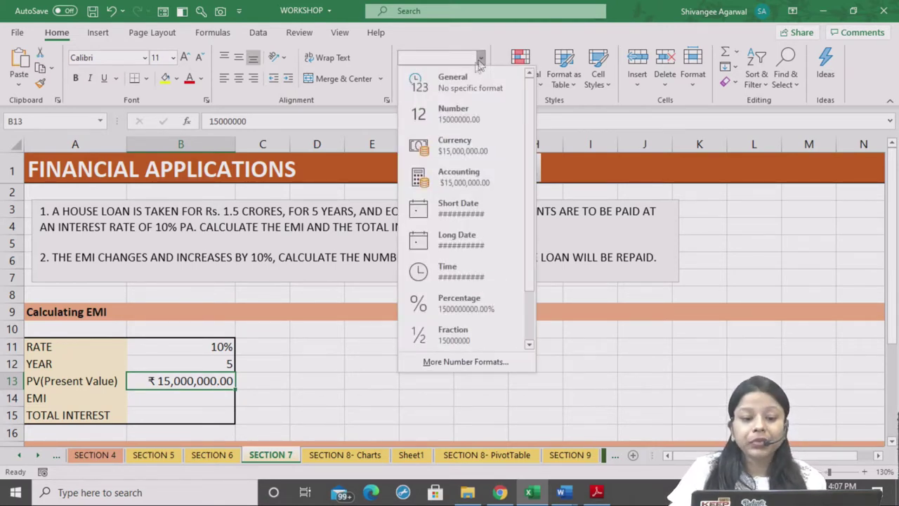
key(Escape)
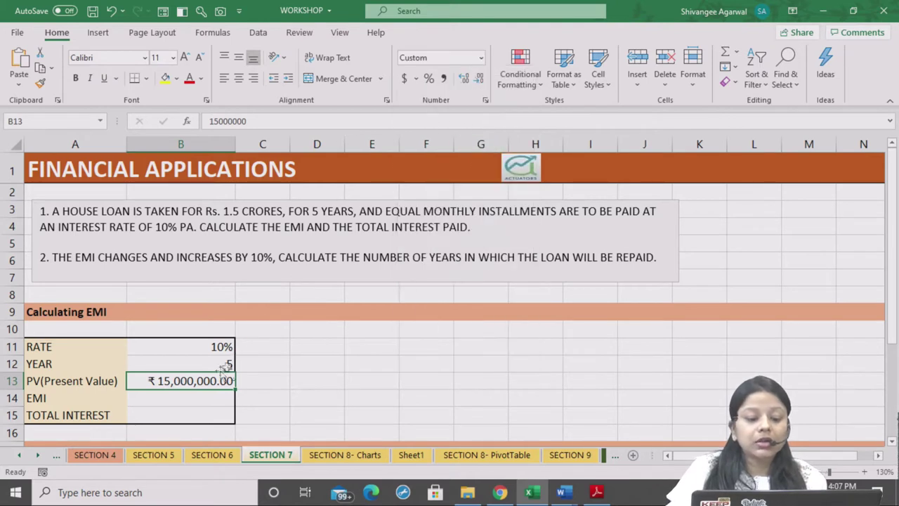
click(416, 78)
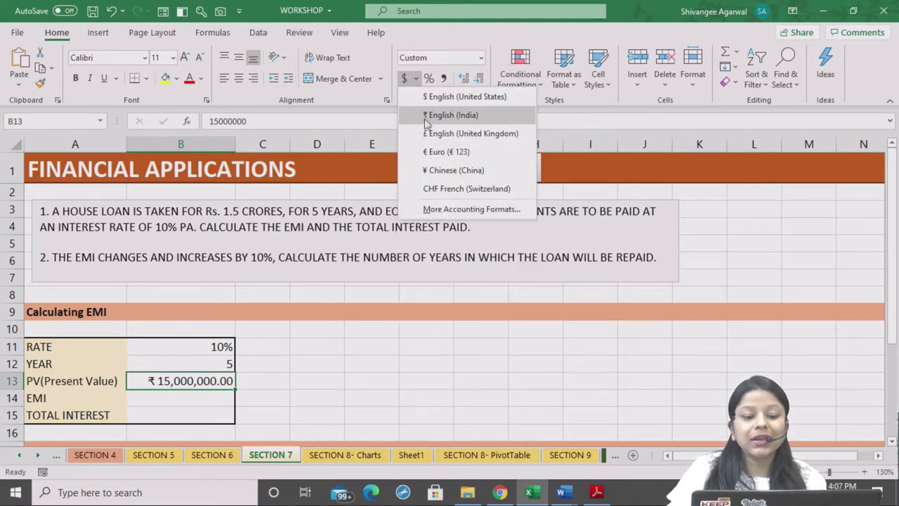
click(450, 115)
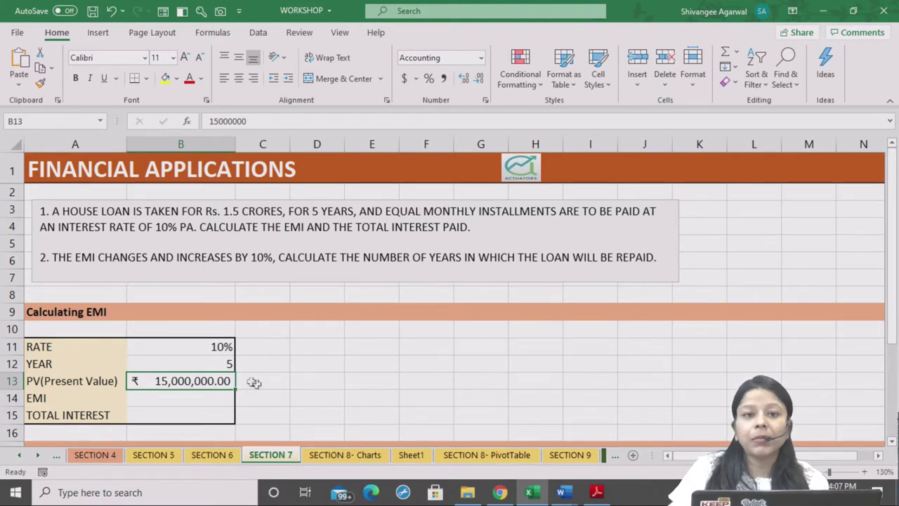
click(480, 81)
click(480, 81)
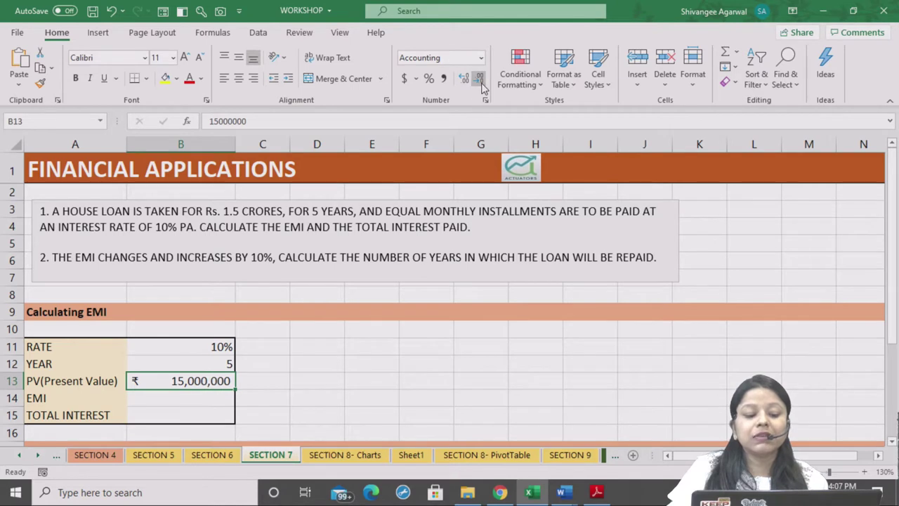
Review the years and rate values before choosing B14 for the EMI.
click(200, 398)
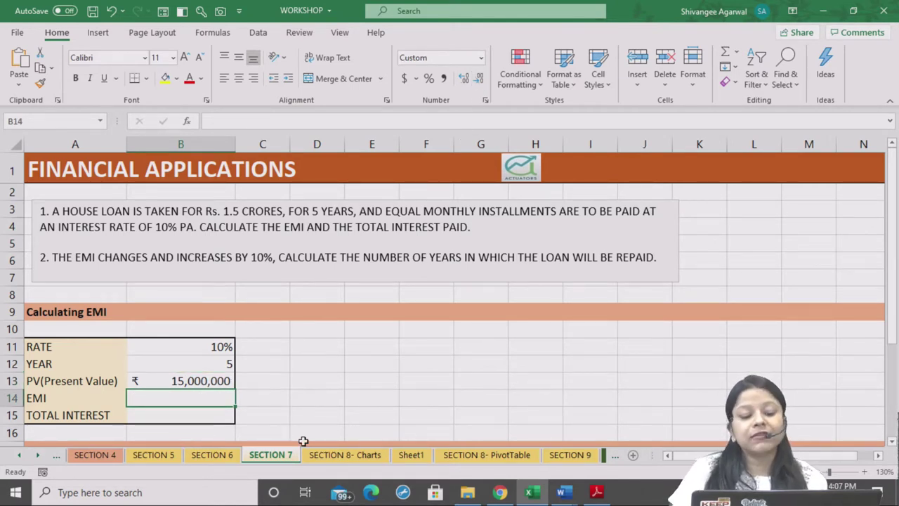
click(226, 366)
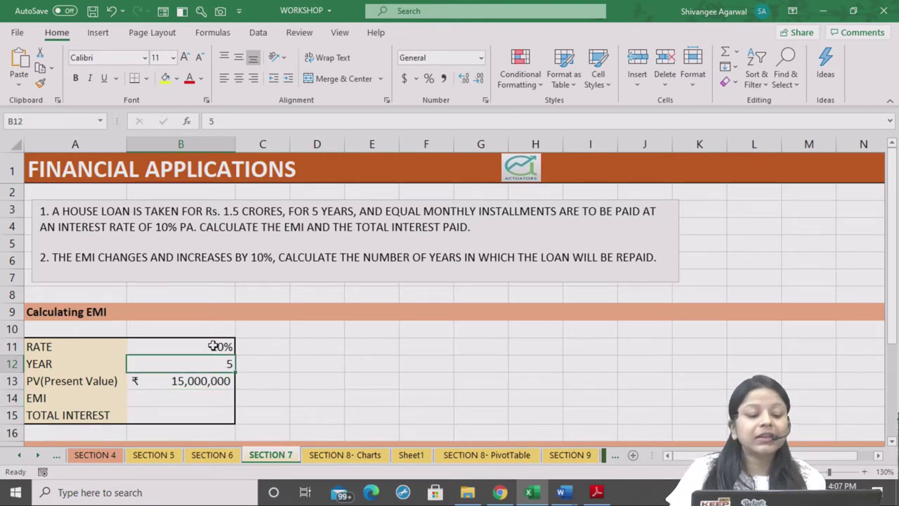
click(216, 348)
click(203, 398)
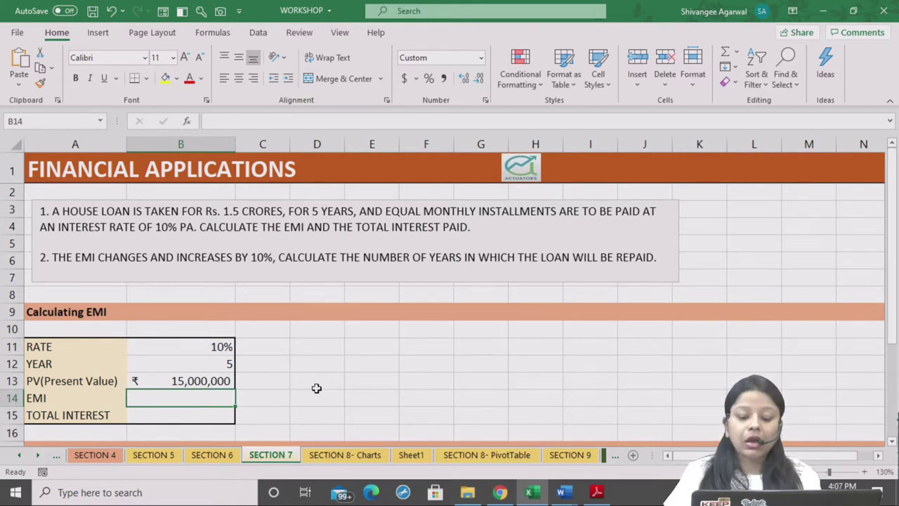
Build =PMT(B11/12,B12*12,B13) in B14 by referencing the rate, years and present value.
text(=)
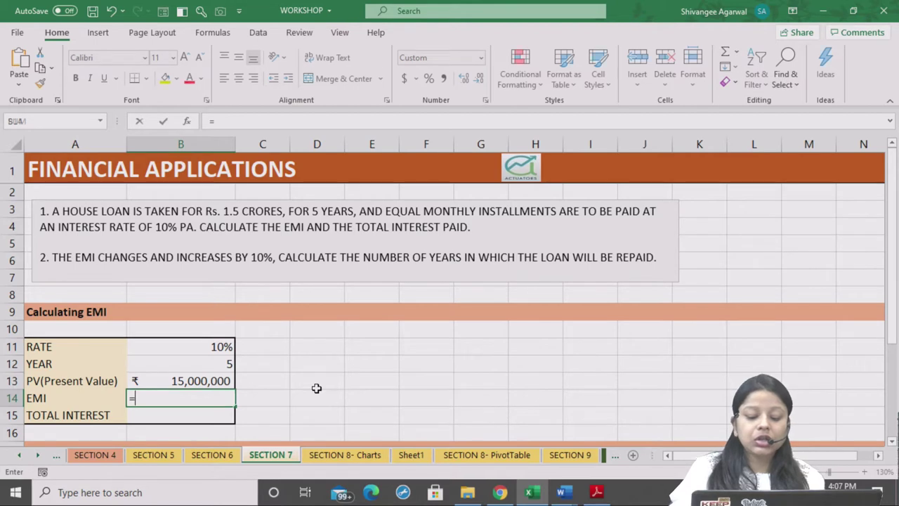
text(PMT)
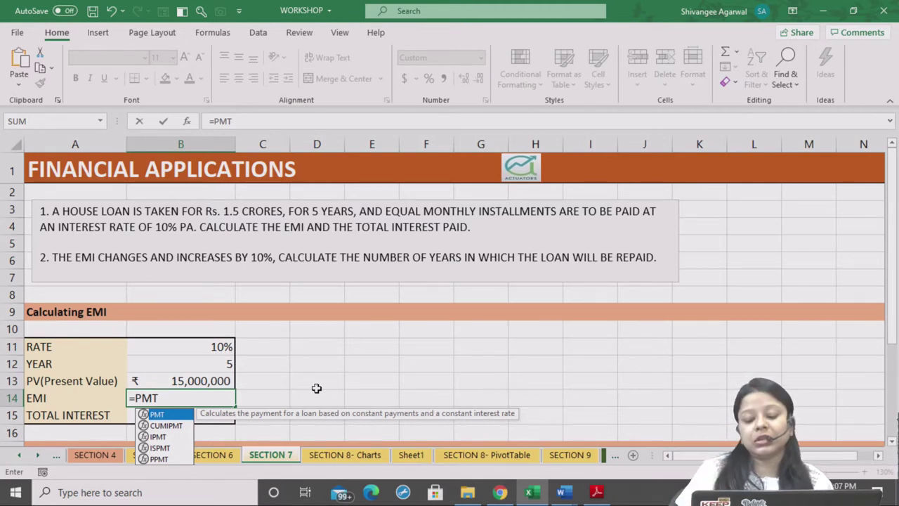
text(()
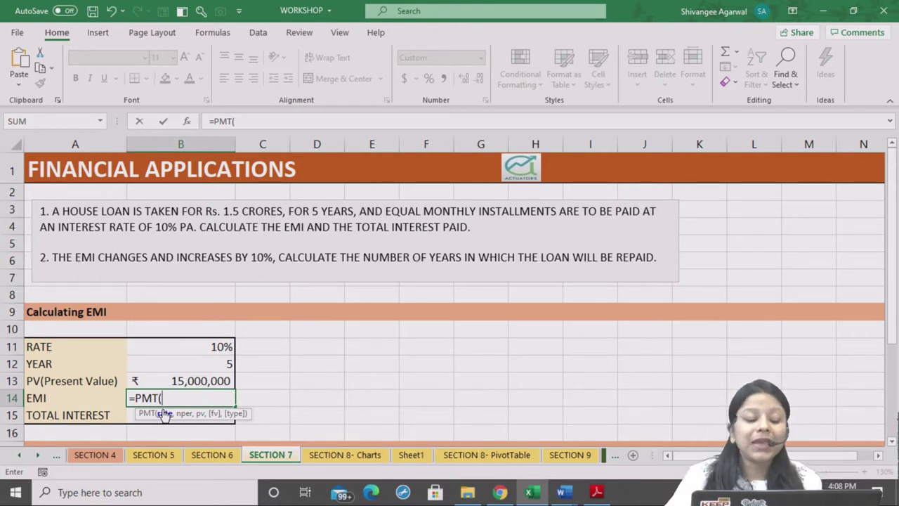
click(196, 346)
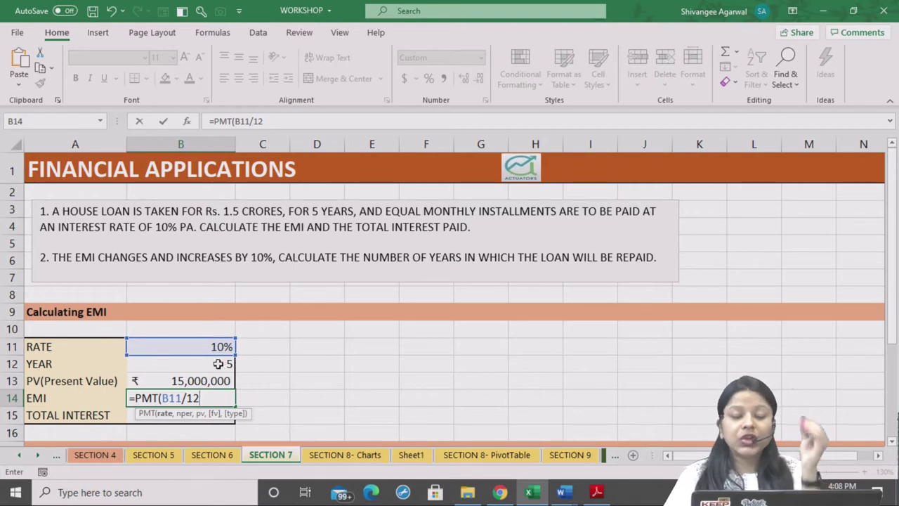
text(,)
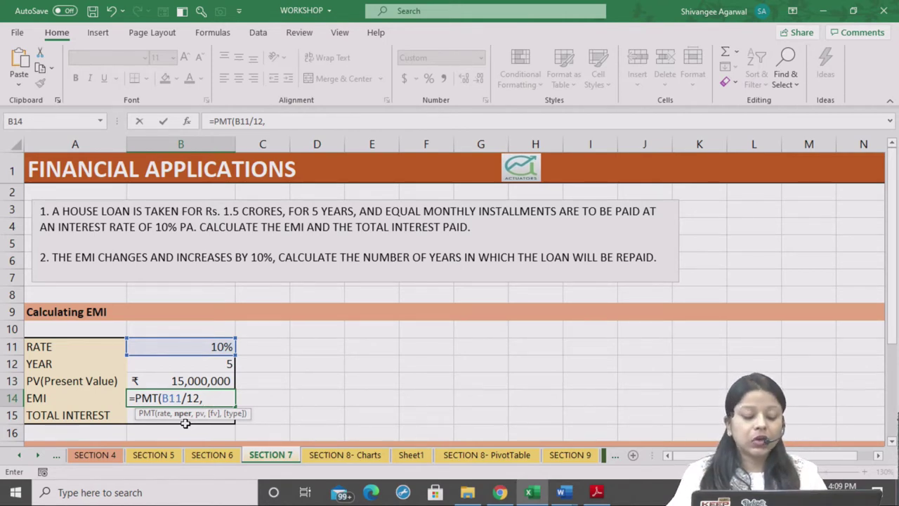
click(224, 363)
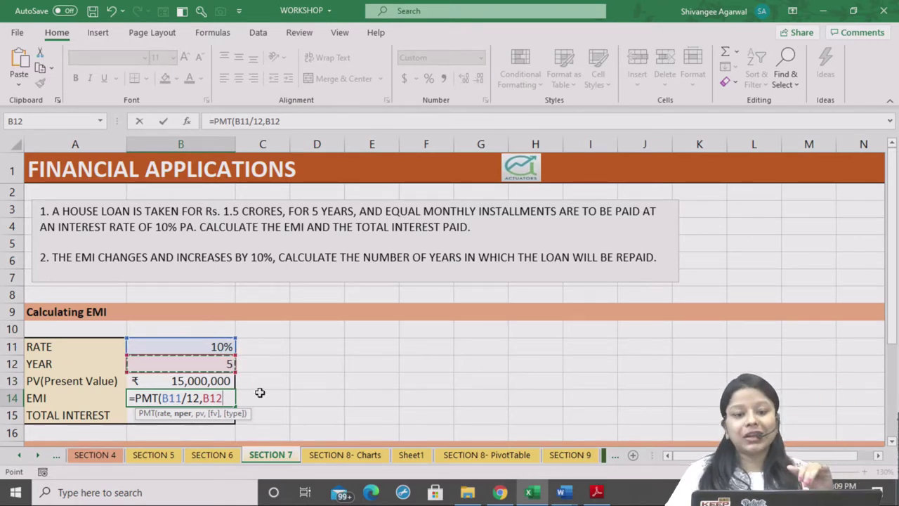
text(*12,)
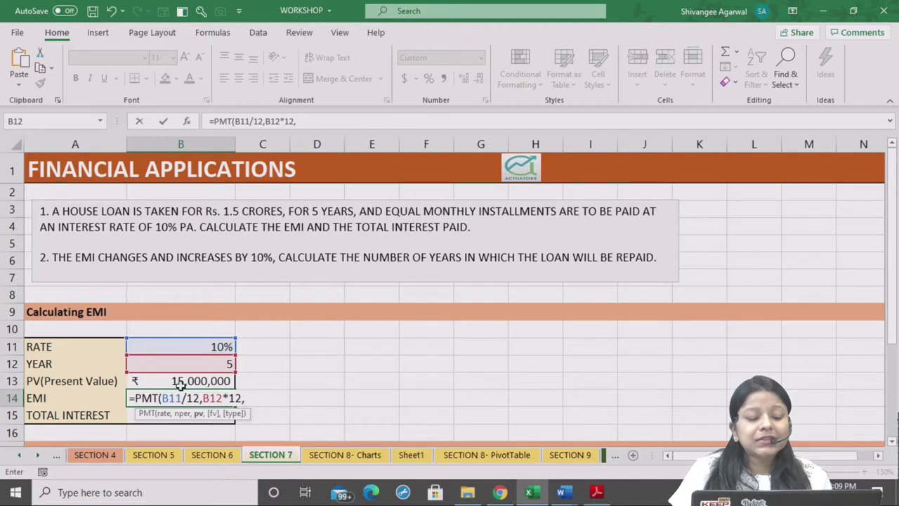
click(156, 376)
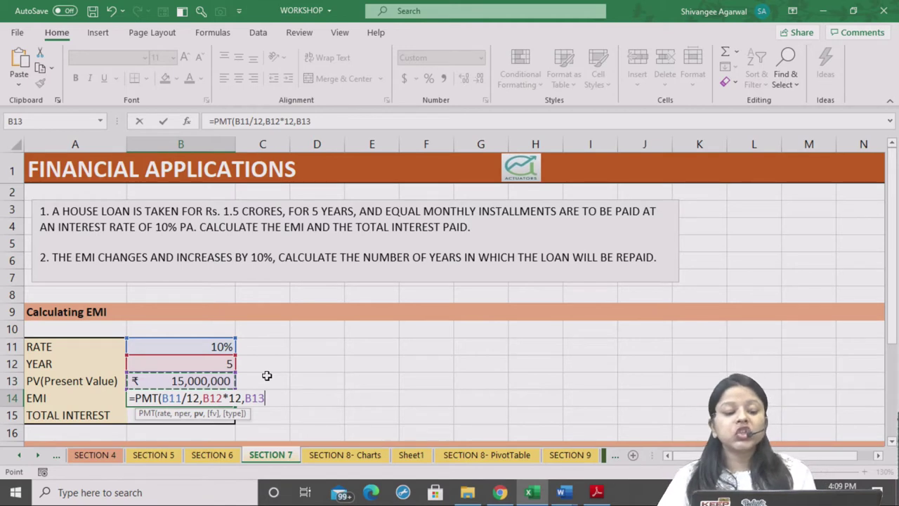
text())
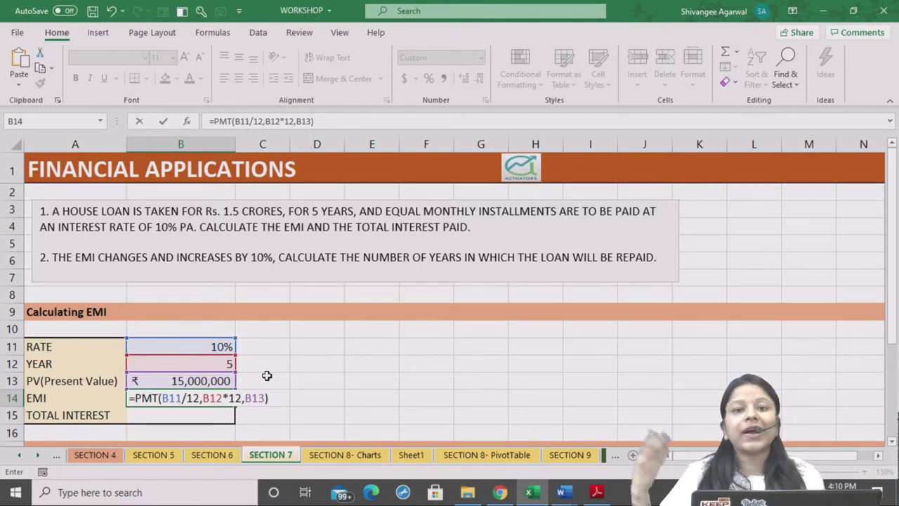
Review the PMT formula's rate and period arguments, then confirm it.
click(181, 399)
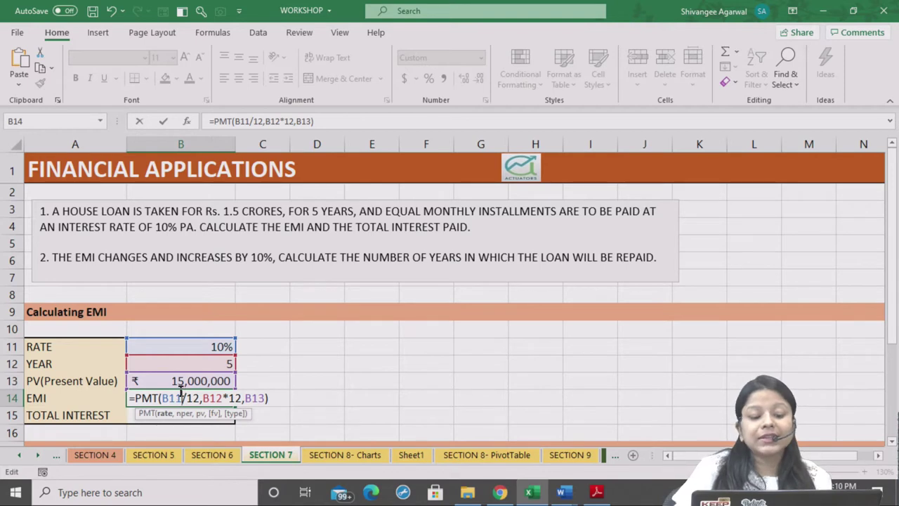
click(218, 398)
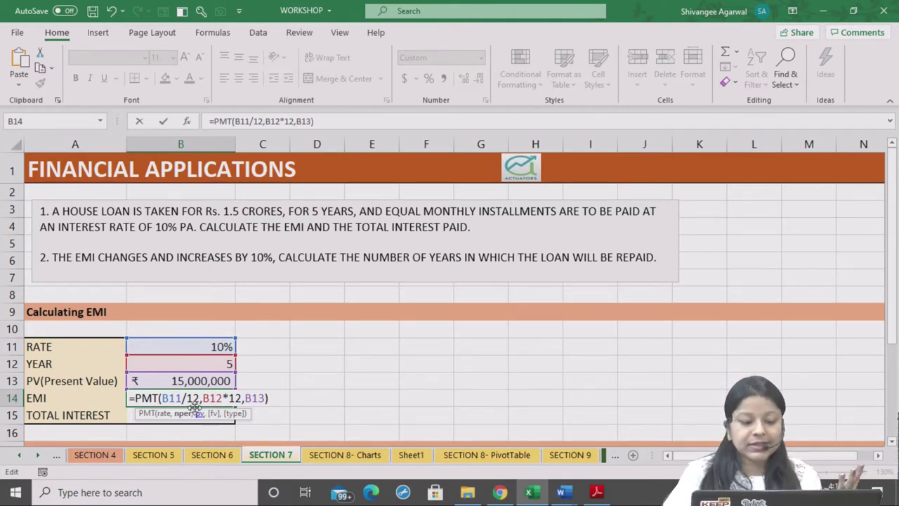
click(184, 398)
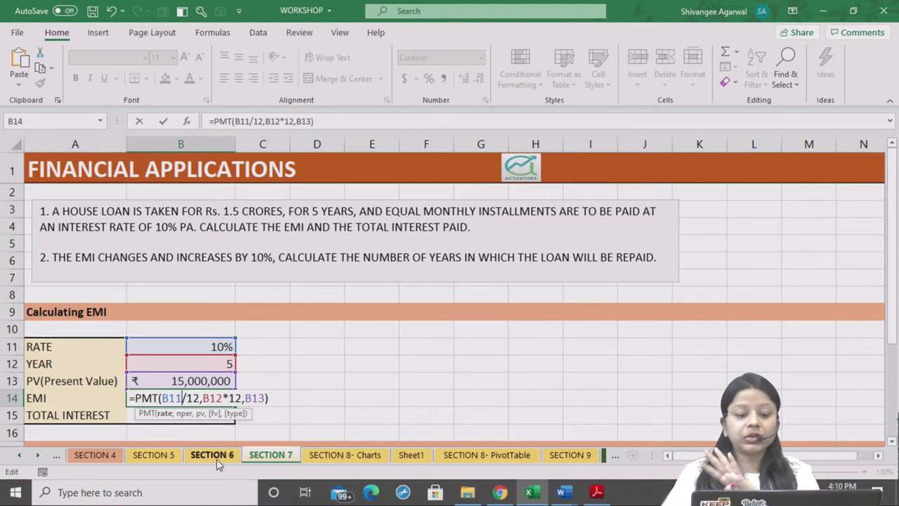
click(219, 398)
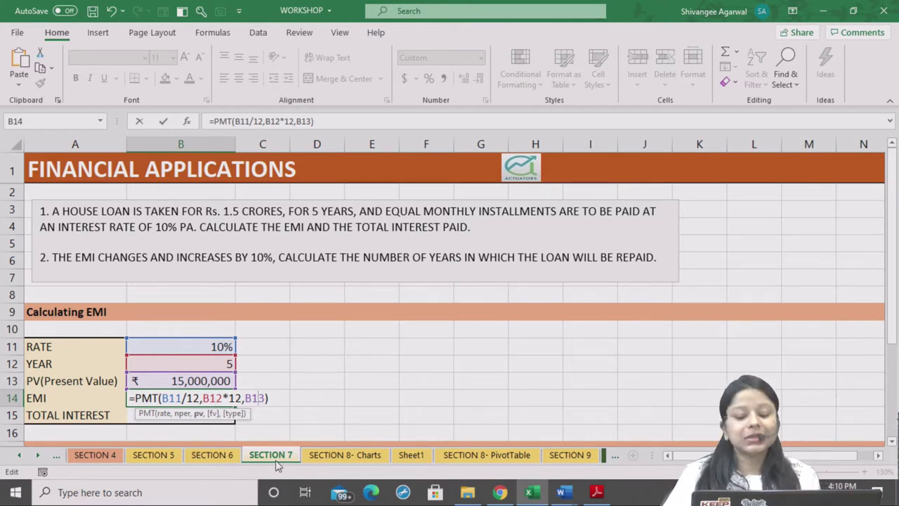
key(Return)
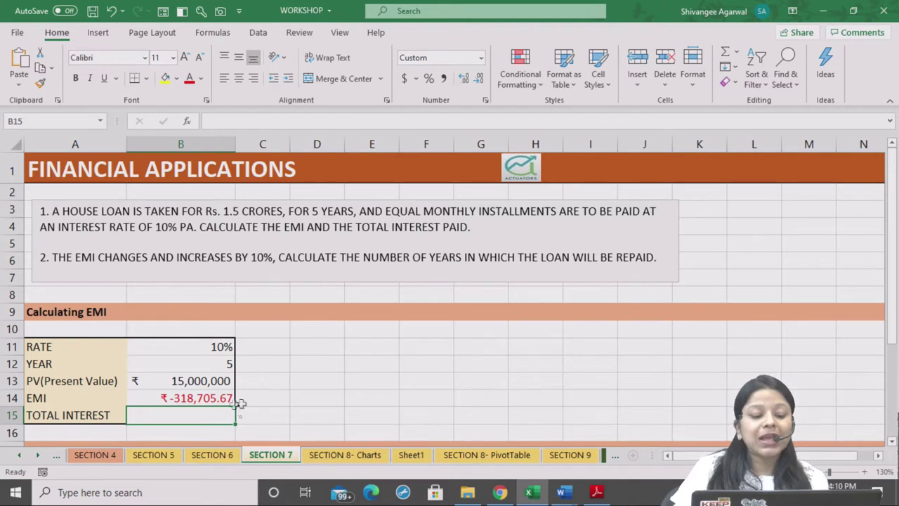
Check the ₹-318,705.67 EMI in B14 and start a formula with = in B15.
click(164, 399)
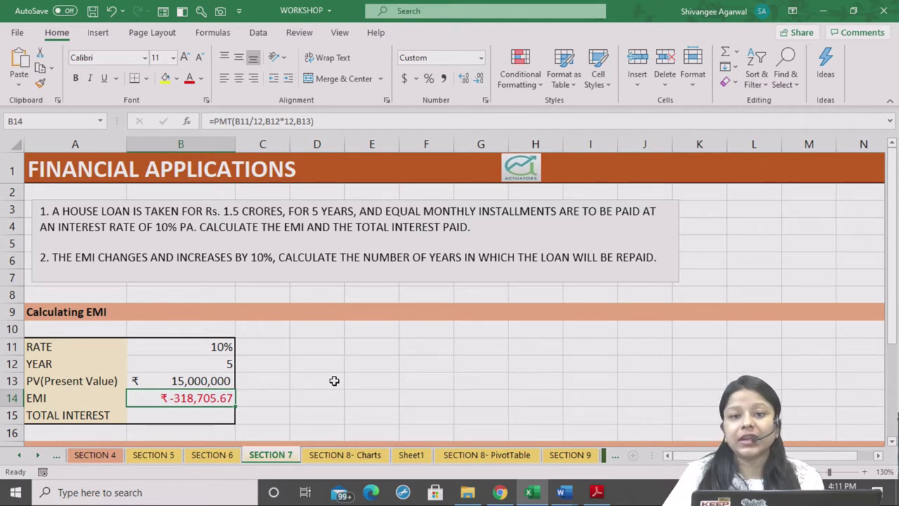
click(176, 415)
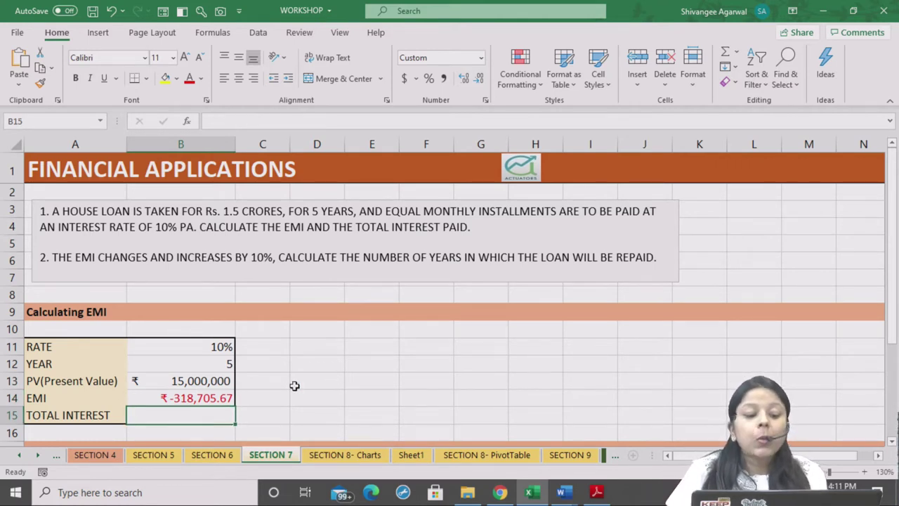
click(188, 396)
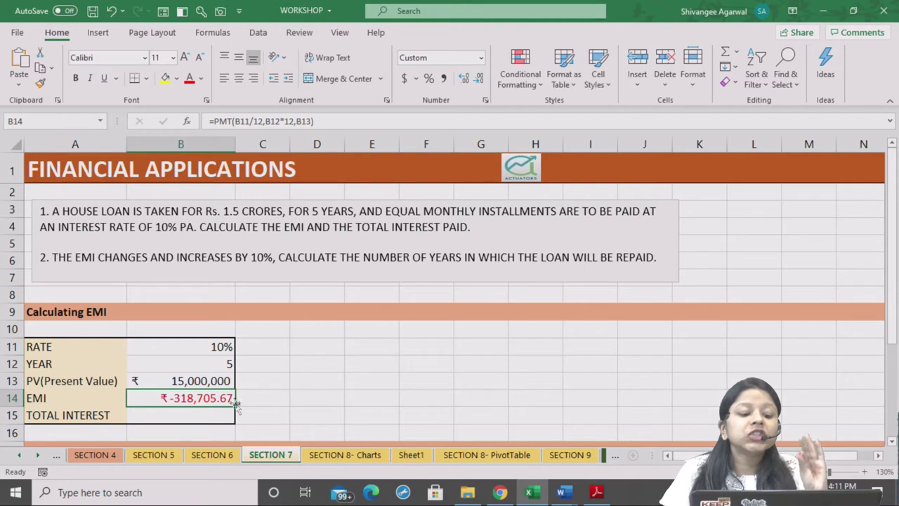
click(190, 379)
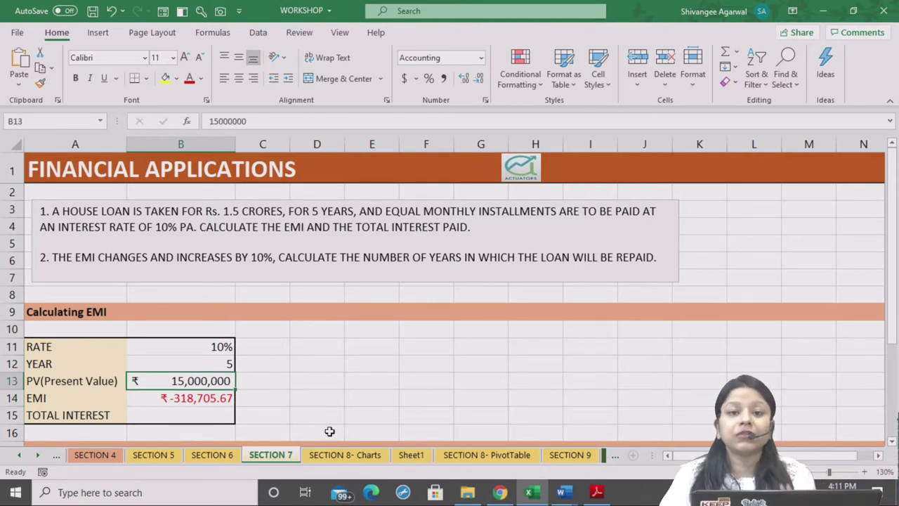
click(191, 412)
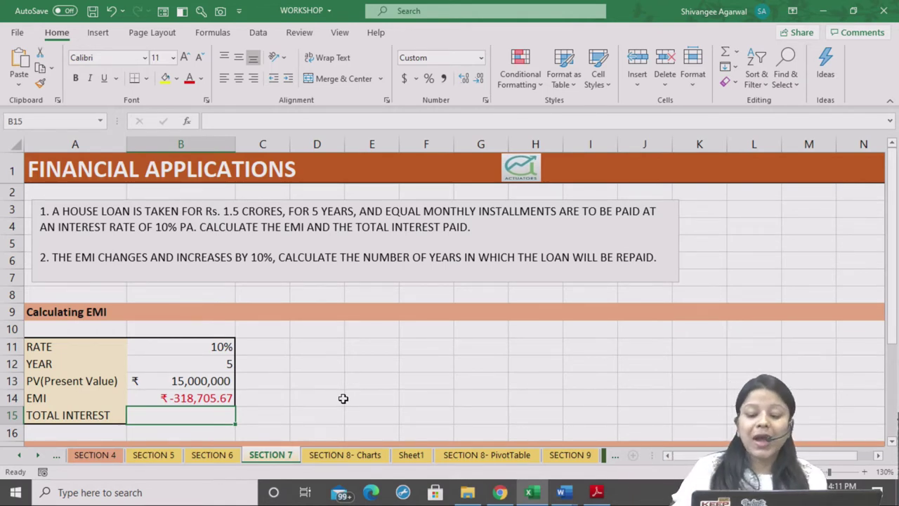
text(=-)
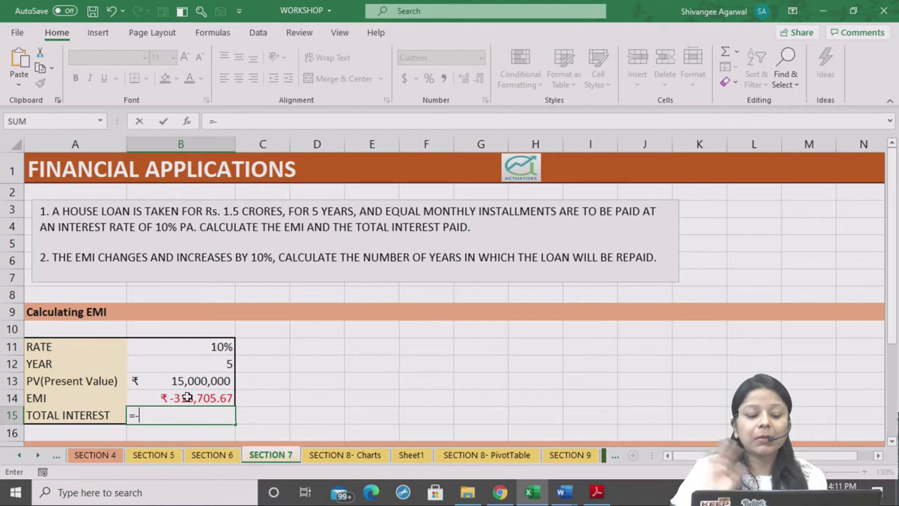
Enter =(-B14*B12*12)-B13 in B15 for a total interest of ₹4,122,340.24.
click(187, 397)
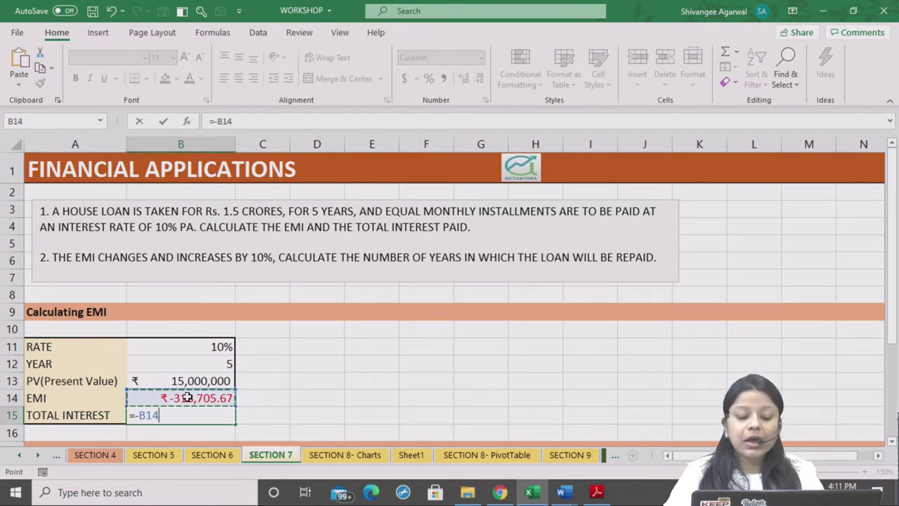
text(*)
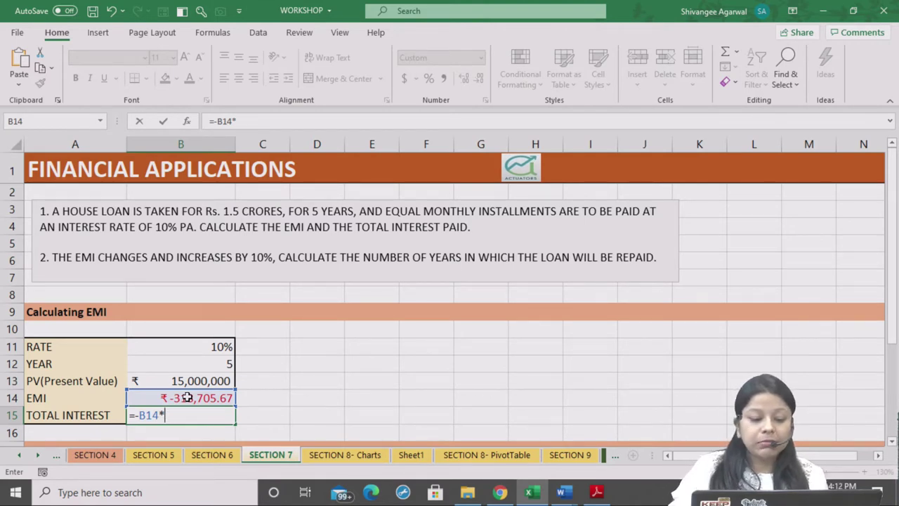
click(198, 361)
text(*12)
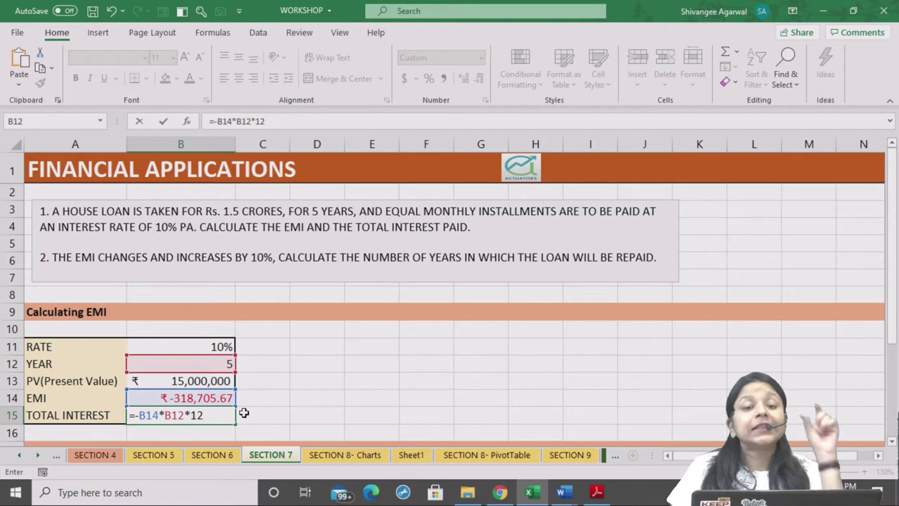
drag(203, 415, 138, 415)
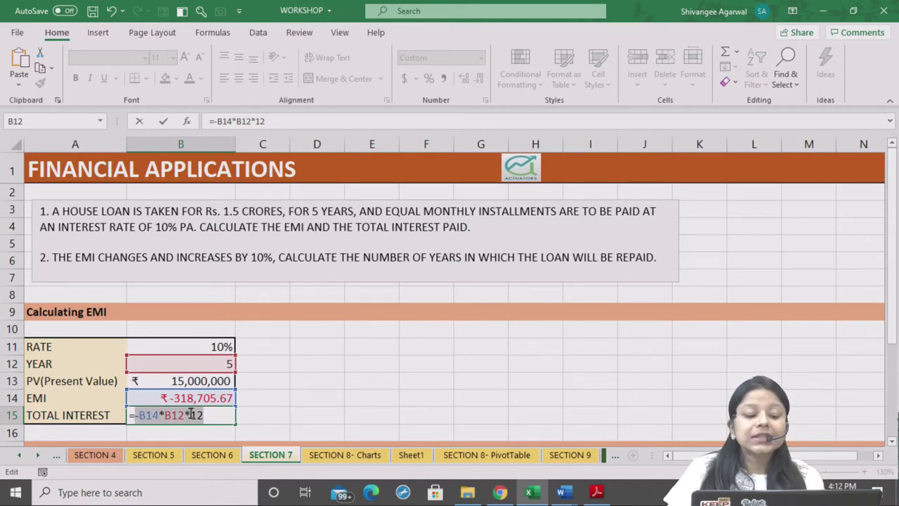
click(134, 416)
text(()
text()-)
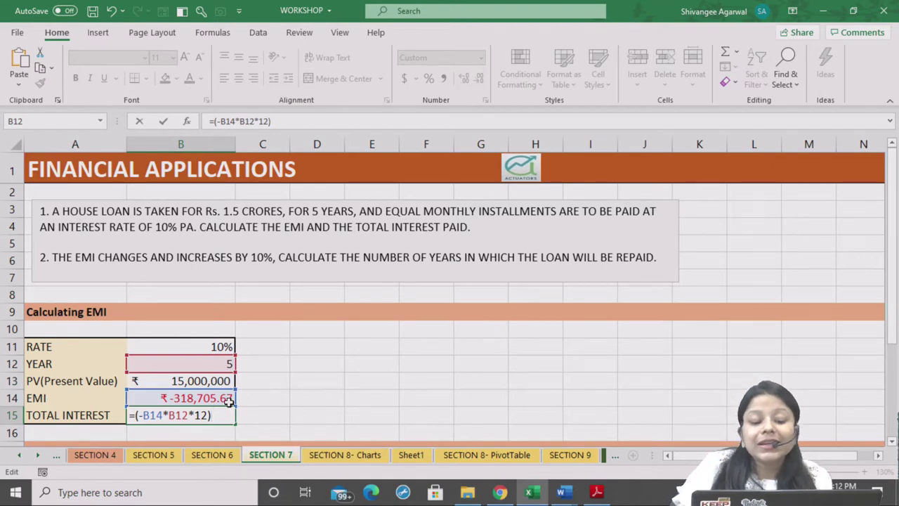
click(199, 380)
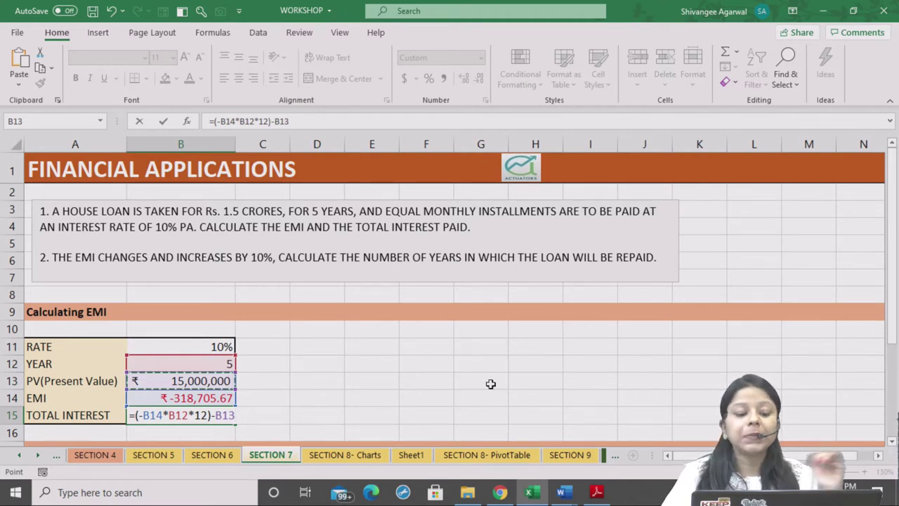
drag(211, 415, 133, 414)
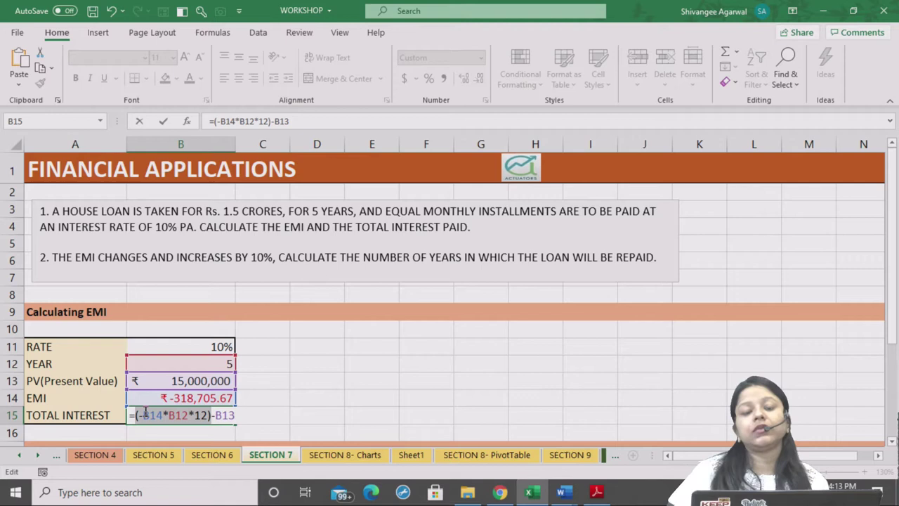
click(149, 415)
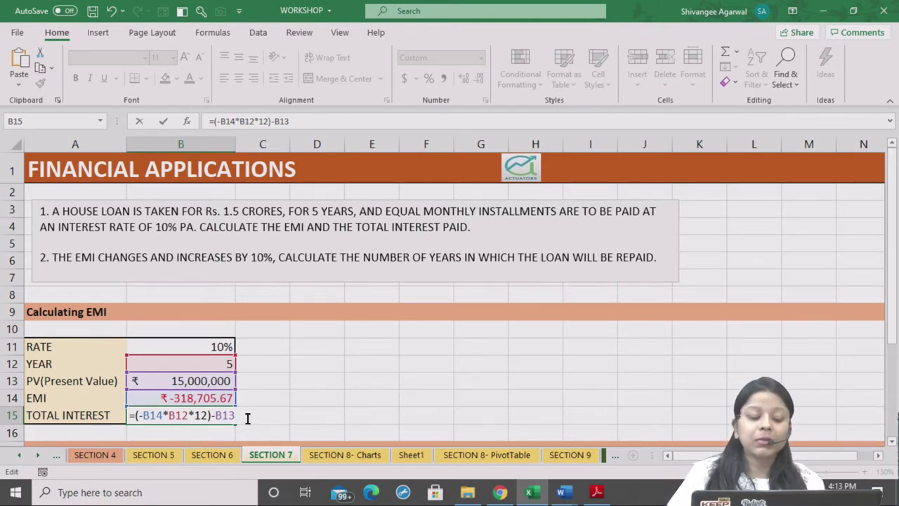
key(Return)
key(Up)
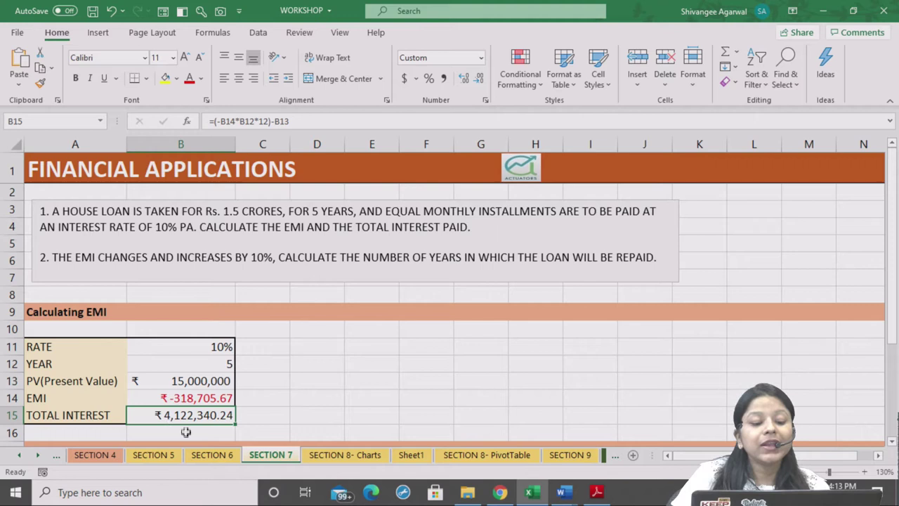
Remove both decimals from total interest to show ₹4,122,340, then review the rate and years.
click(478, 78)
click(479, 78)
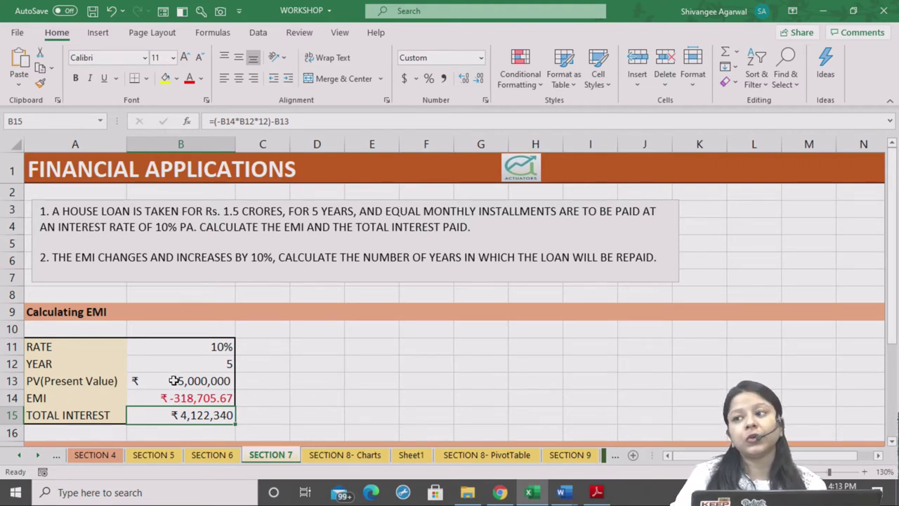
click(208, 344)
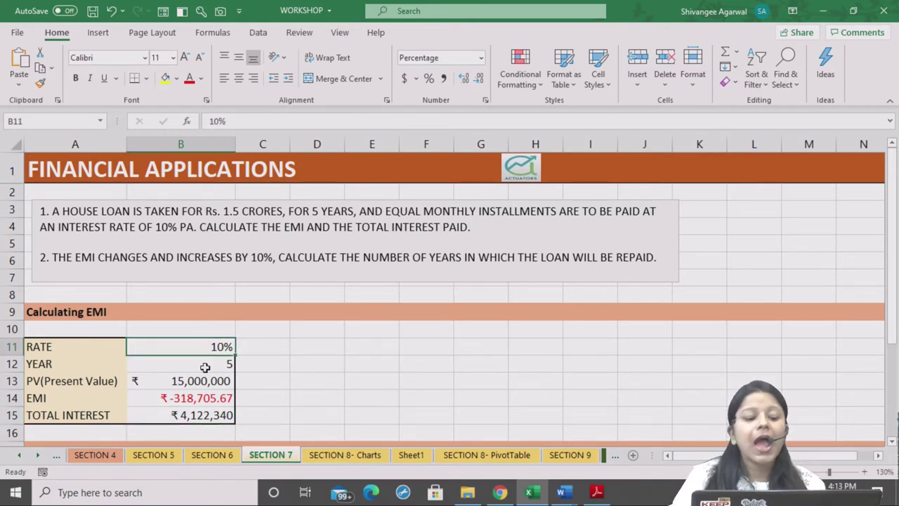
click(207, 363)
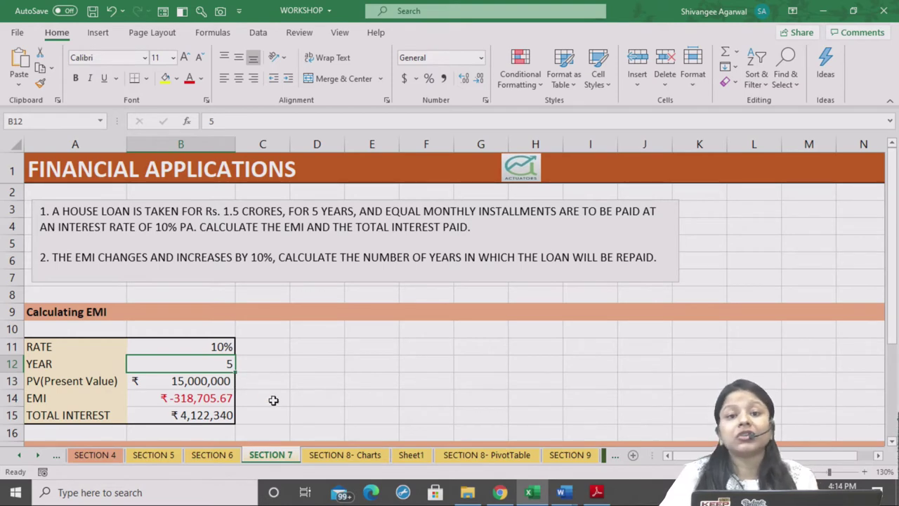
scroll(279, 398, down, 3)
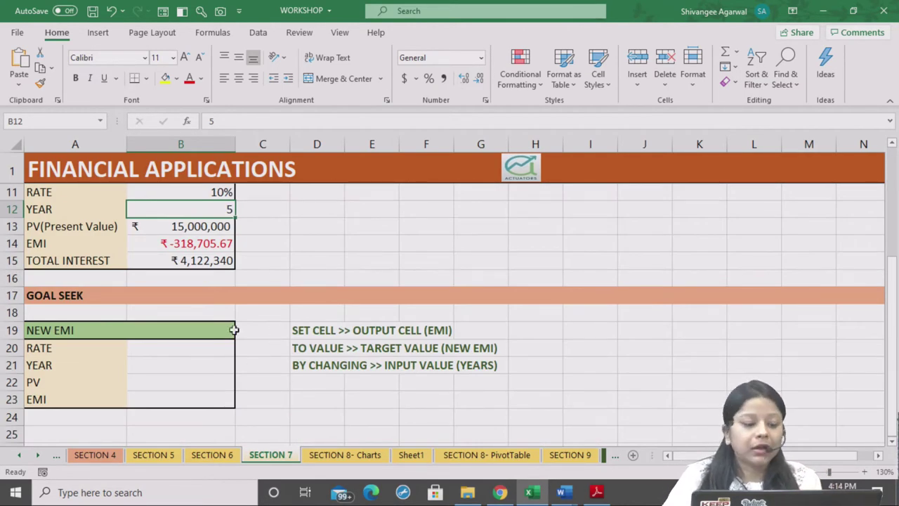
scroll(232, 330, up, 1)
scroll(232, 327, up, 2)
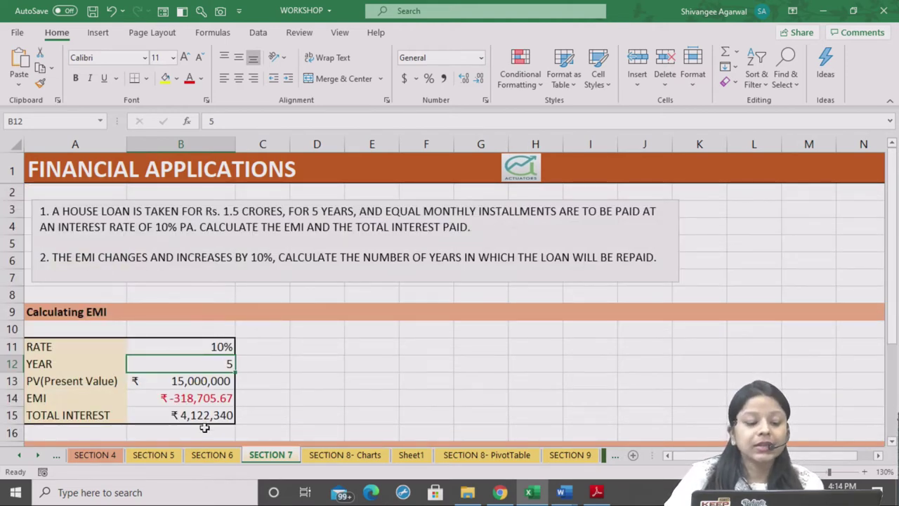
click(203, 415)
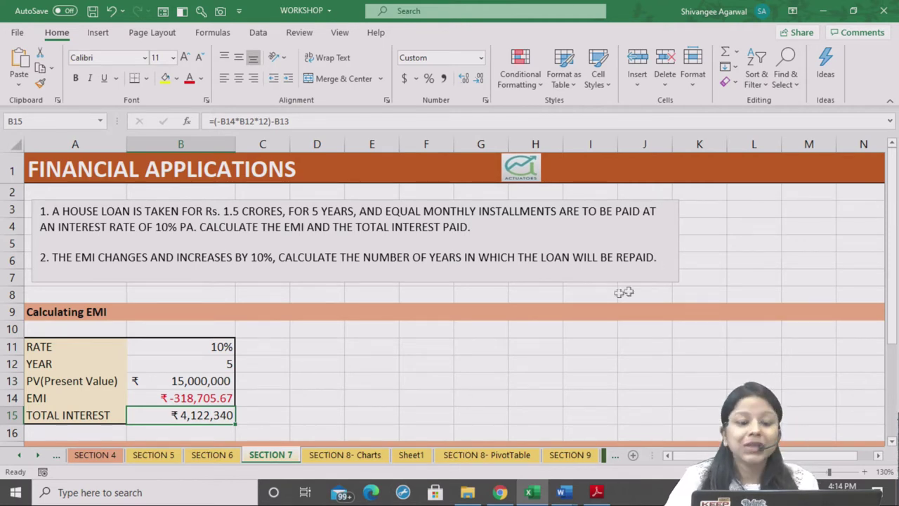
click(182, 397)
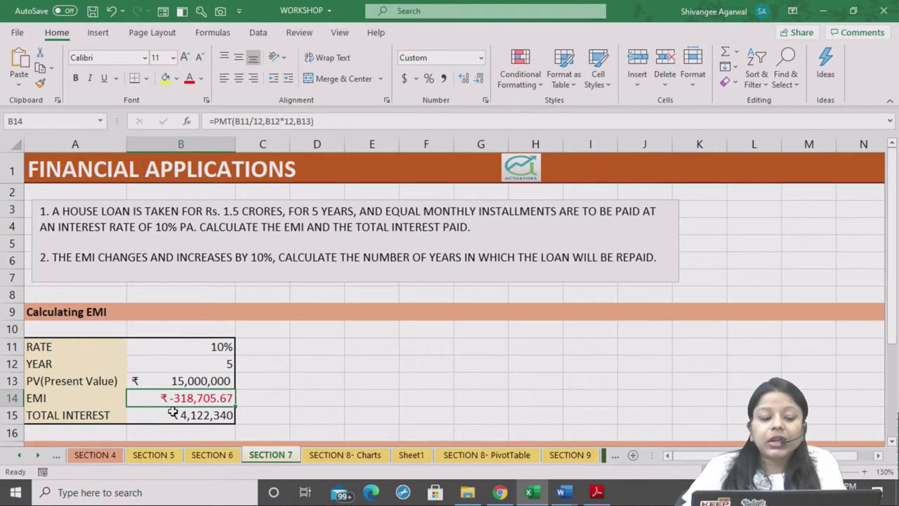
drag(194, 346, 181, 425)
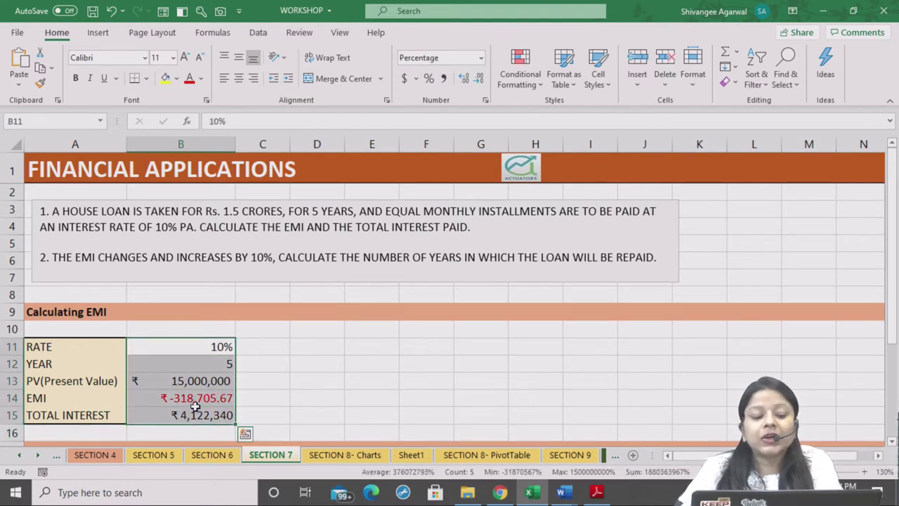
click(183, 398)
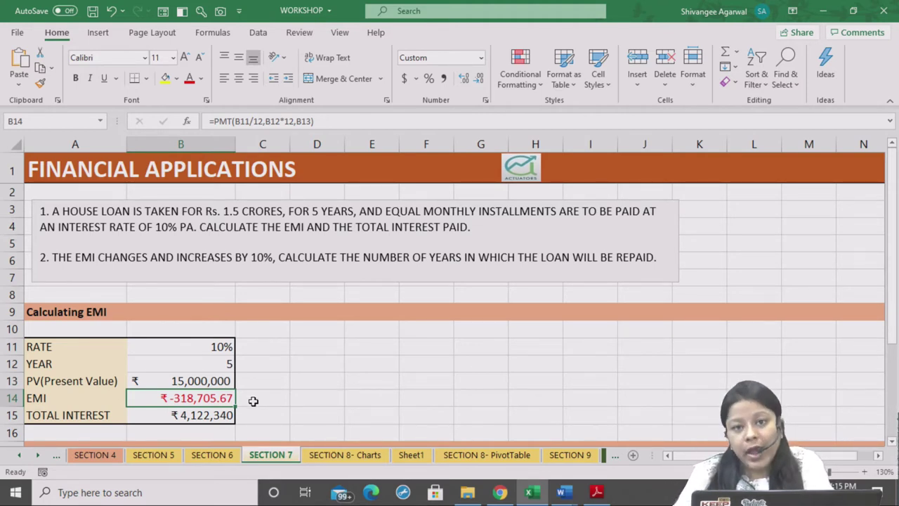
click(227, 363)
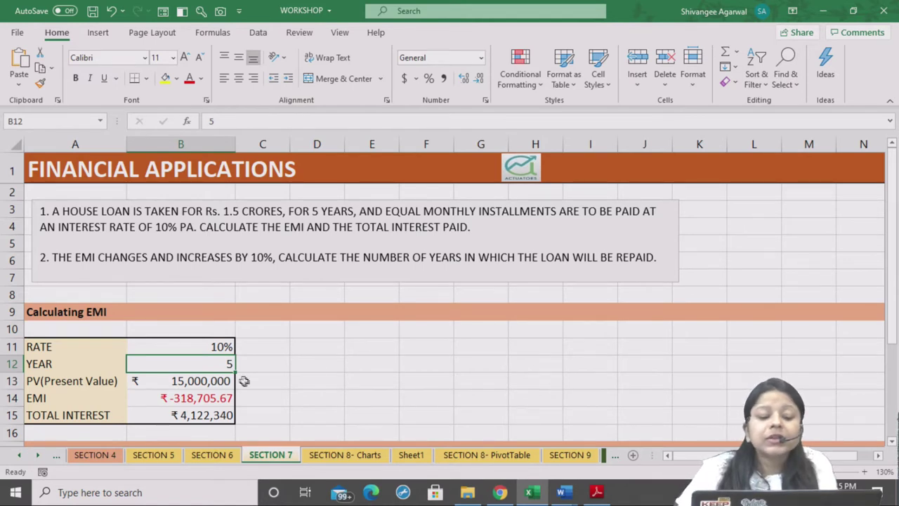
click(215, 396)
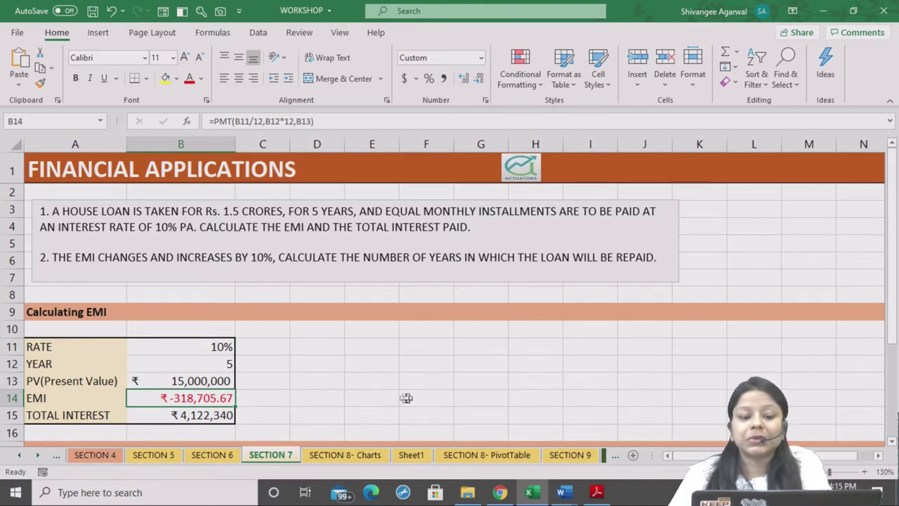
scroll(408, 398, down, 2)
click(189, 385)
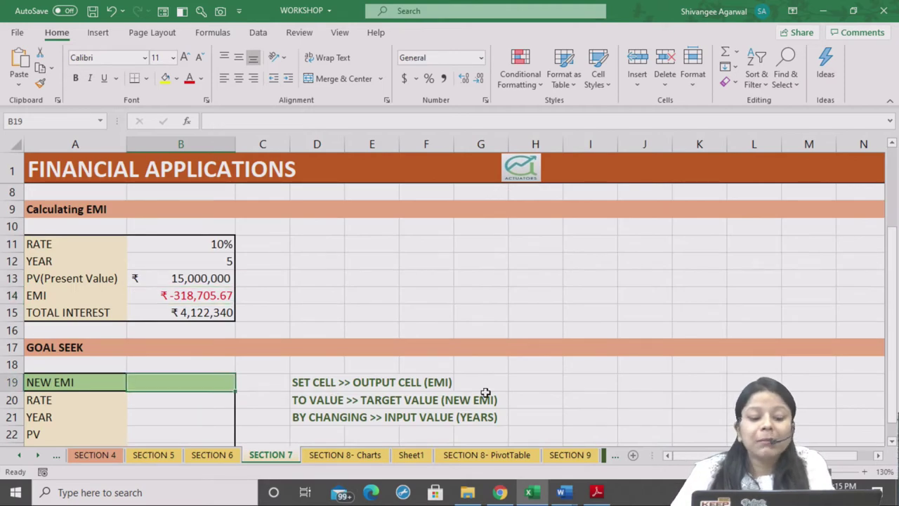
Enter =B14*(1+10%) in B19 for a NEW EMI of -350576.2377.
text(=)
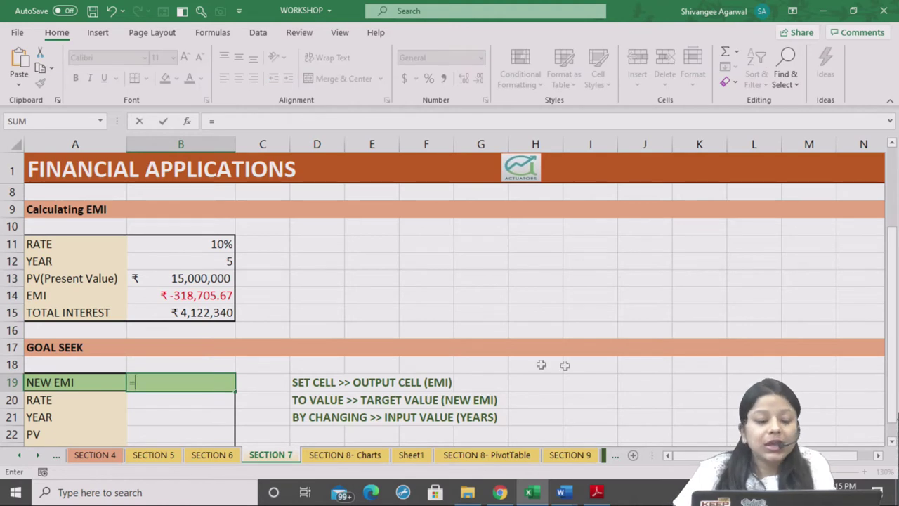
click(158, 295)
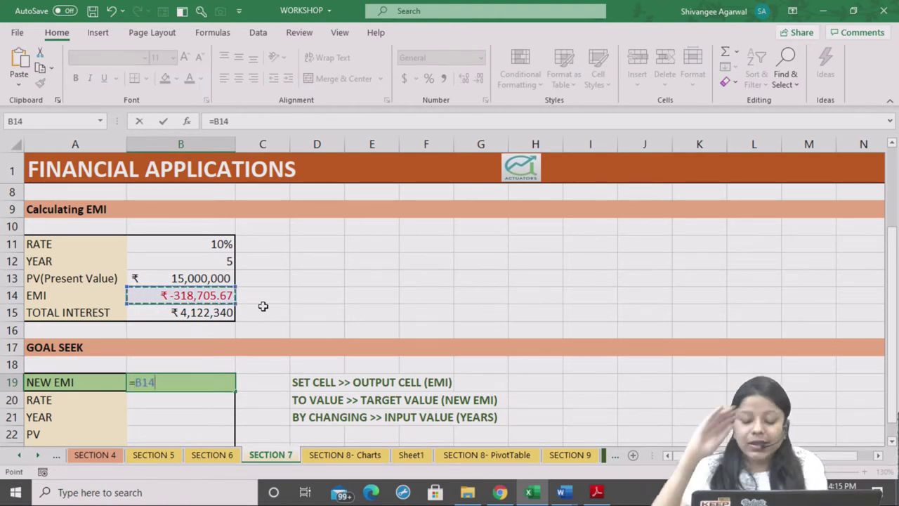
text(*)
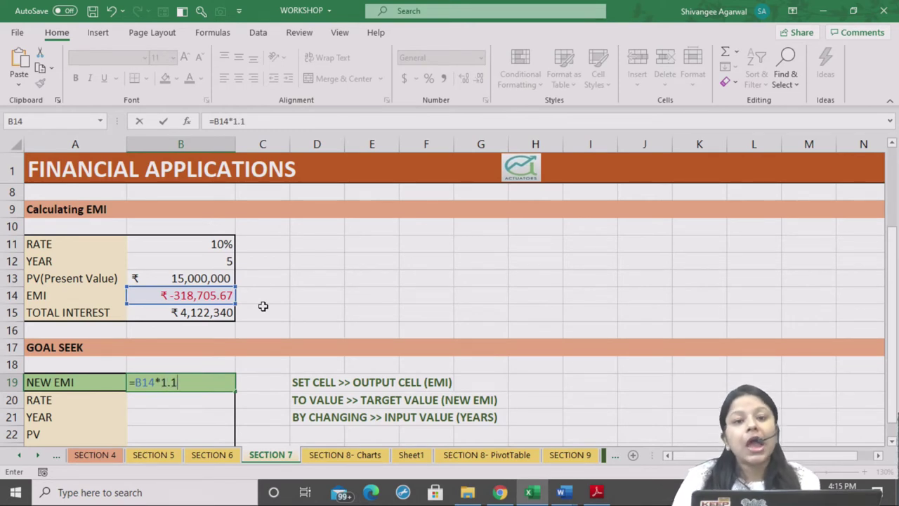
key(BackSpace)
text((1+1)
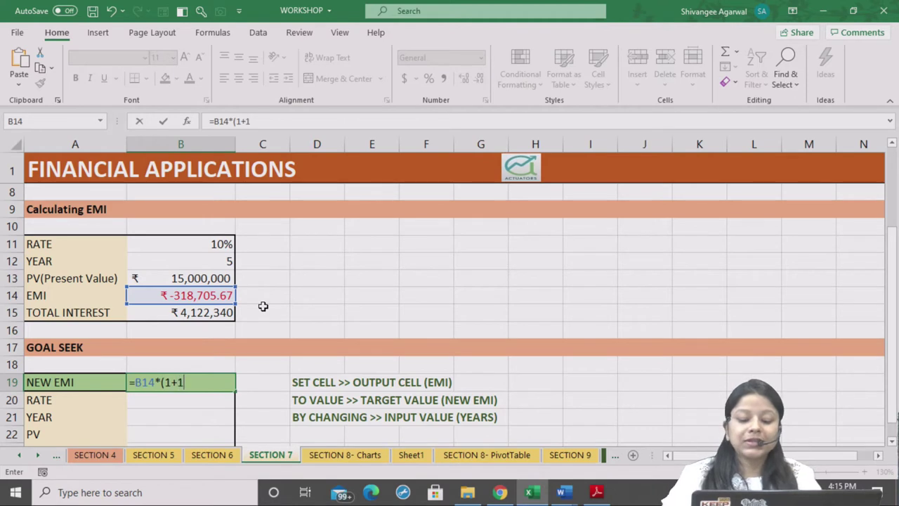
text(0%))
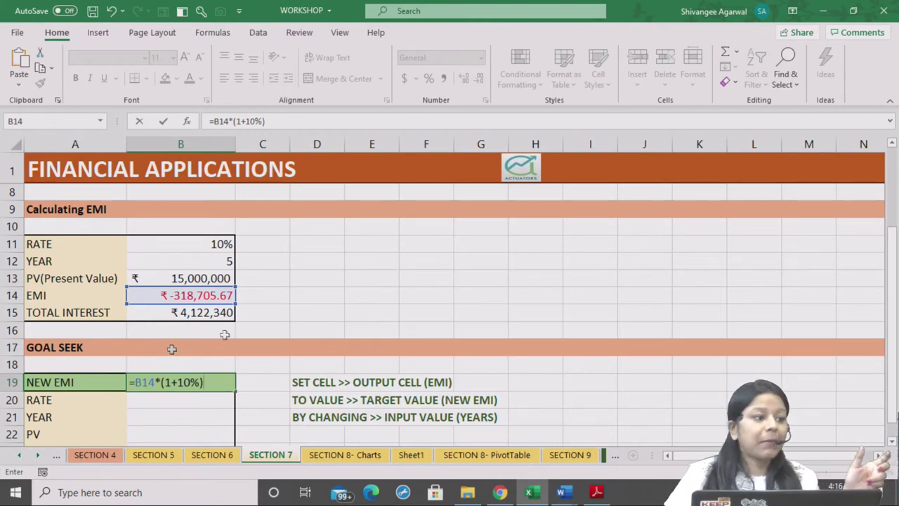
scroll(369, 295, down, 1)
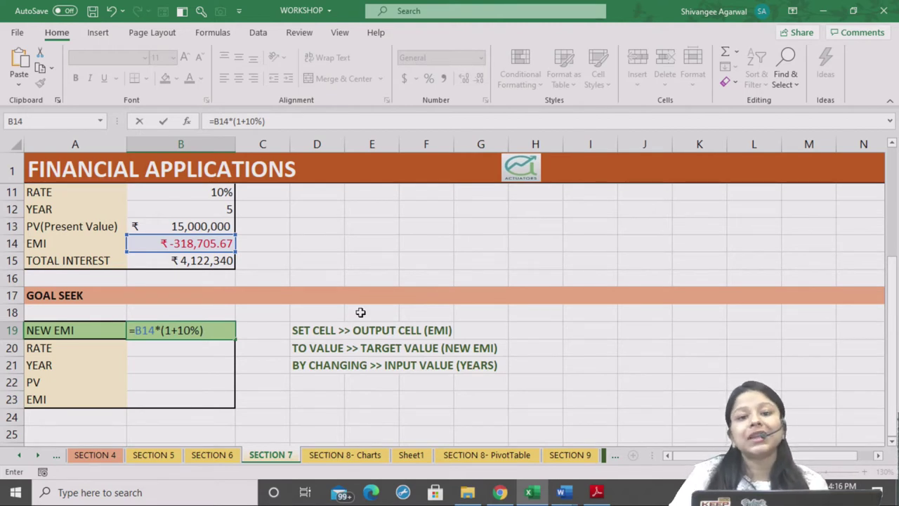
key(Return)
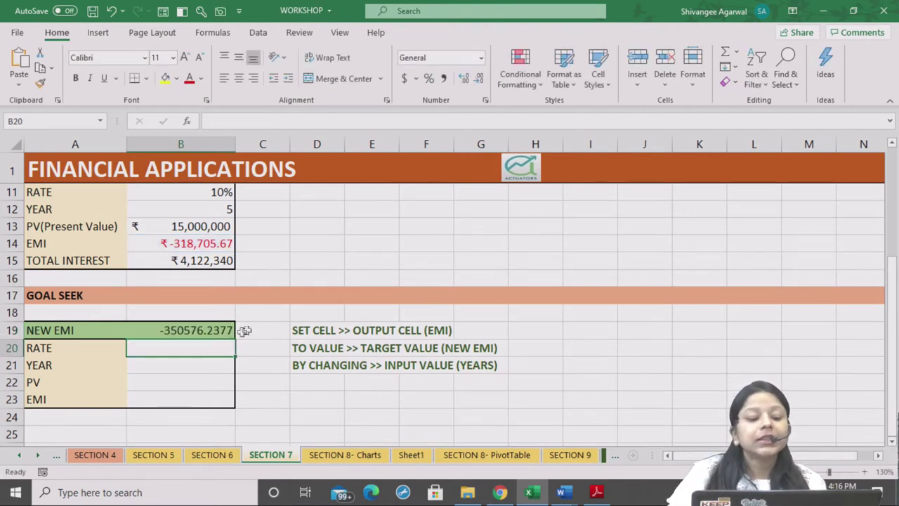
Make the new EMI in B19 bold, rupee accounting format, with no decimals (₹-350,576).
click(218, 330)
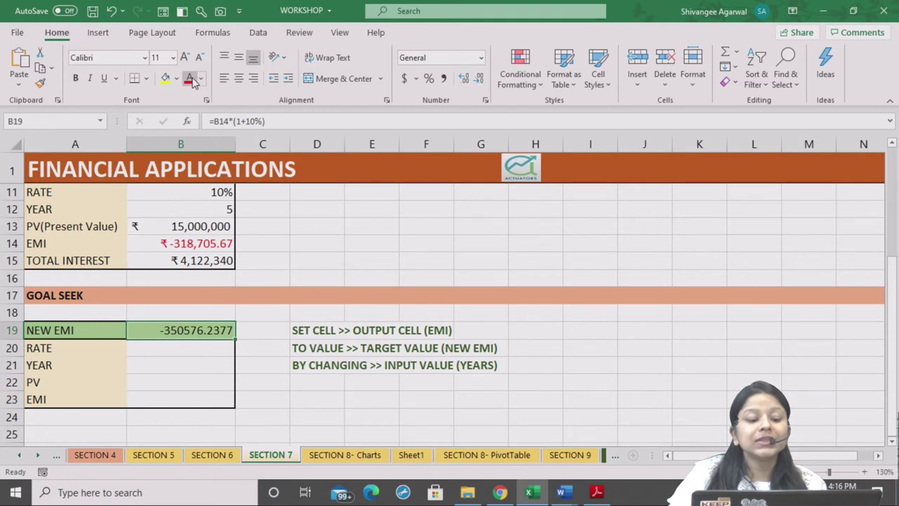
click(75, 78)
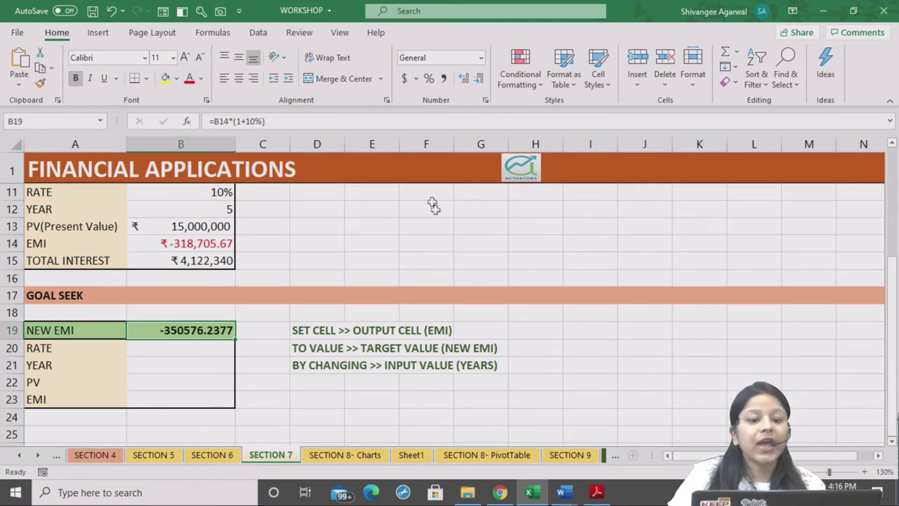
click(415, 78)
click(422, 115)
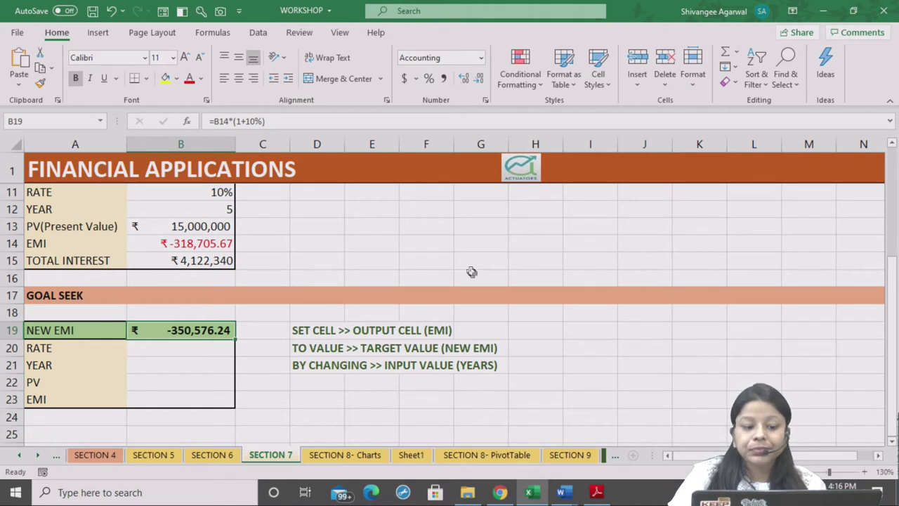
click(464, 78)
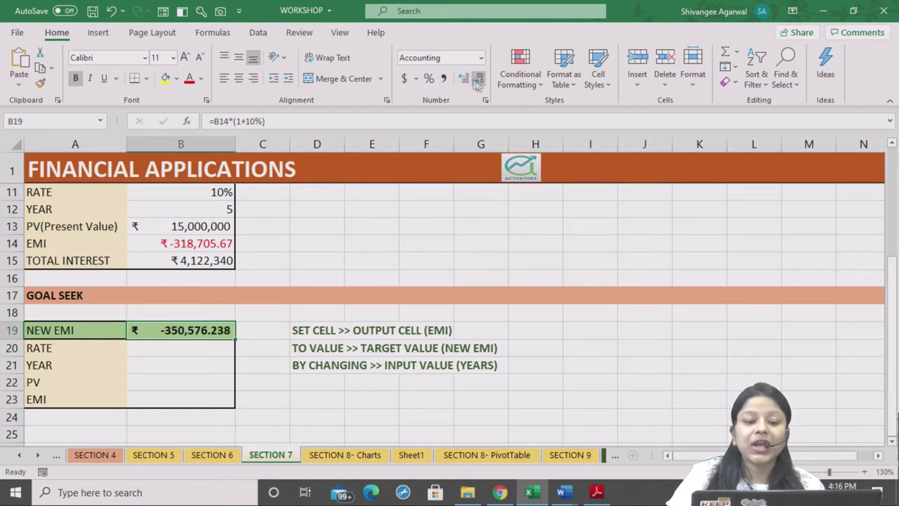
click(465, 78)
click(465, 78)
click(479, 78)
click(479, 78)
click(479, 78)
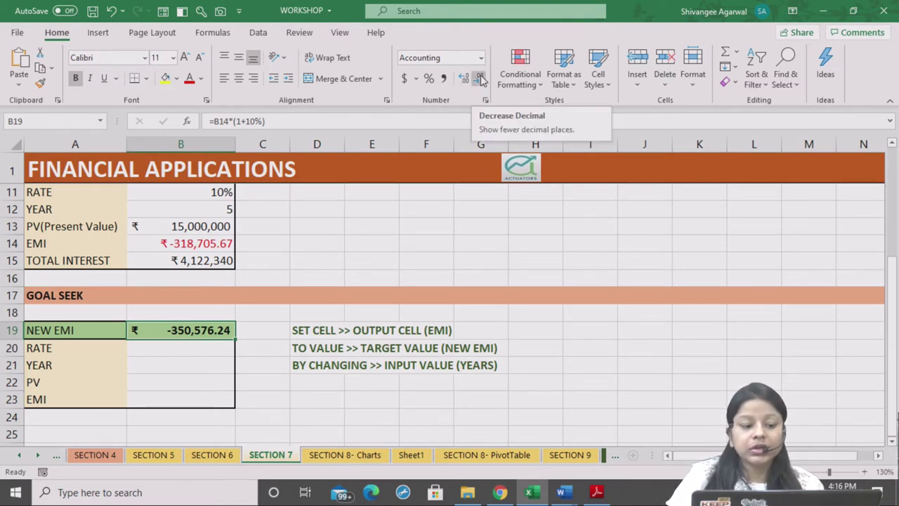
double_click(480, 78)
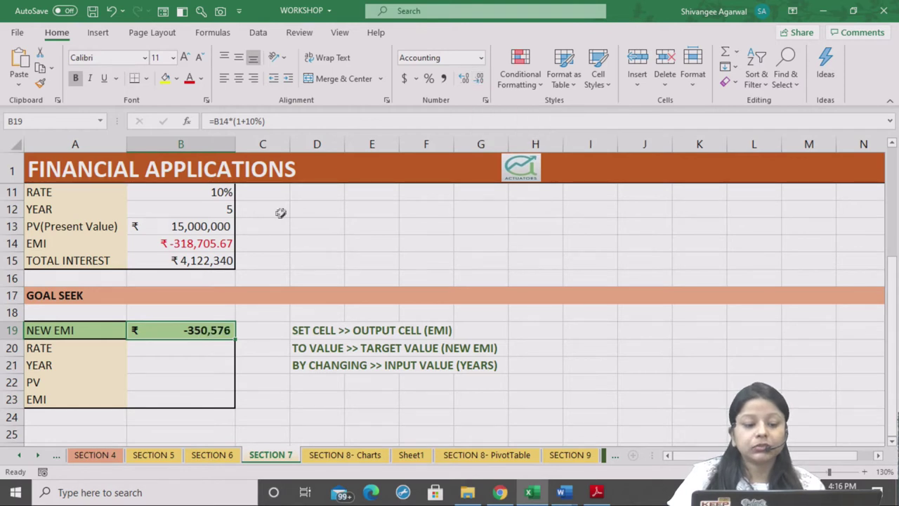
Remove the decimals from the original EMI in B14 to show ₹-318,706.
click(220, 238)
double_click(479, 81)
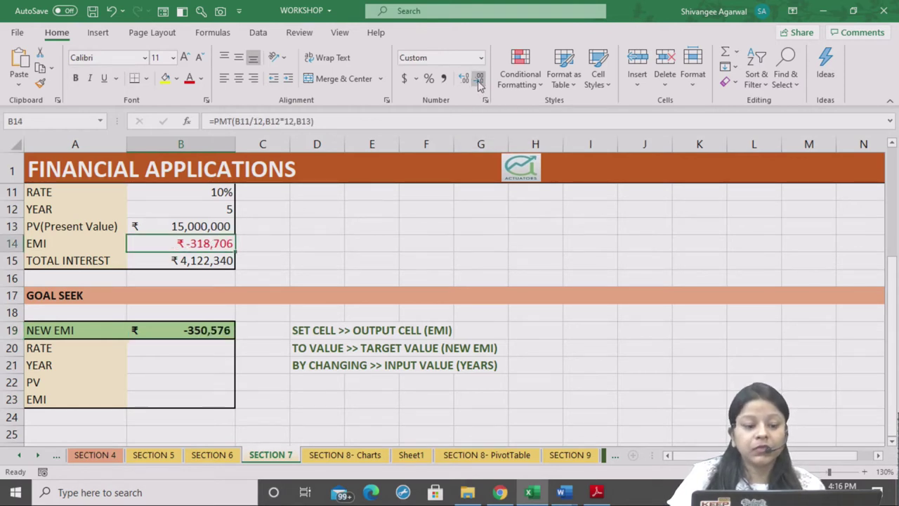
click(183, 330)
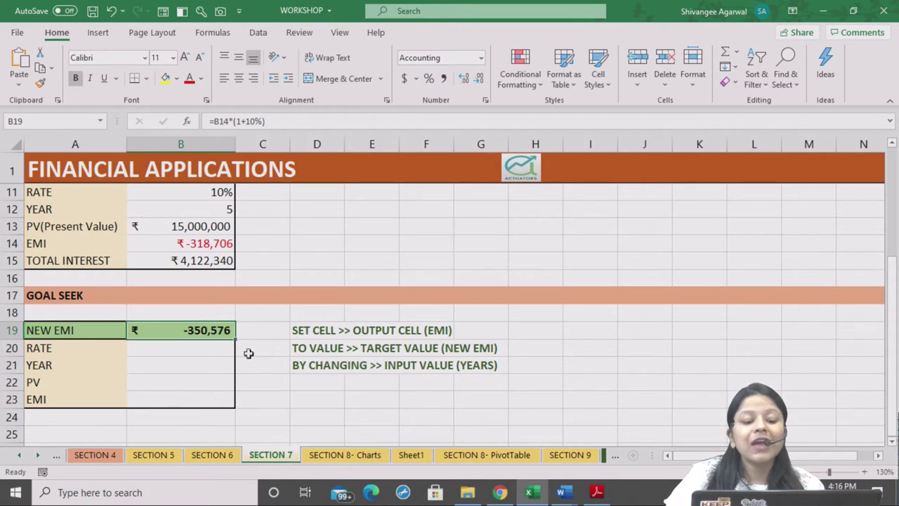
click(207, 246)
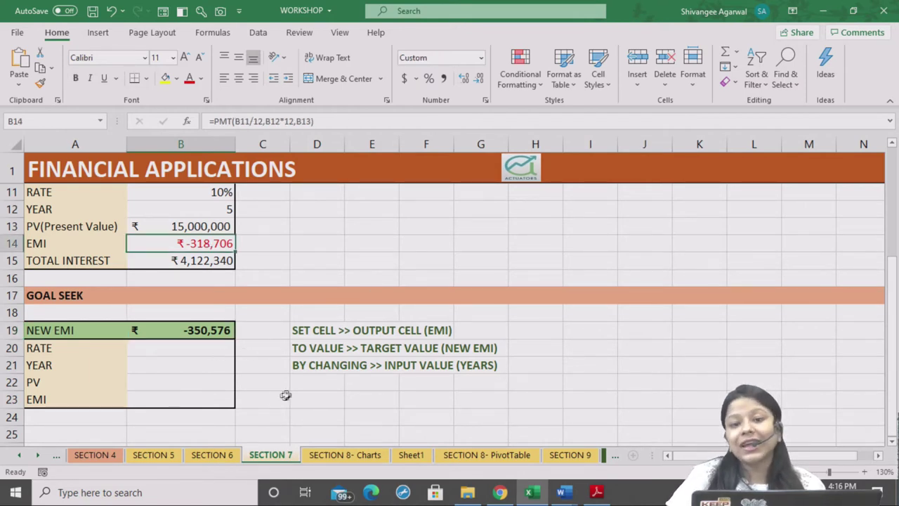
click(167, 333)
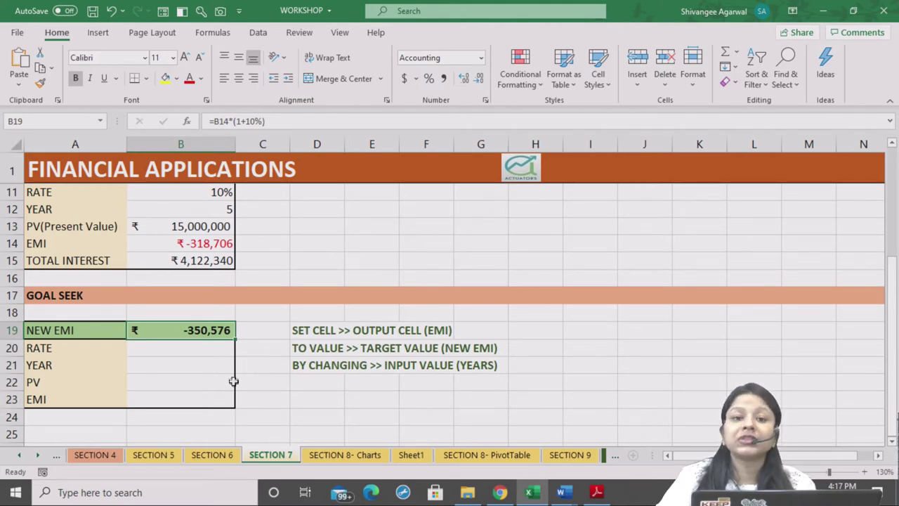
click(207, 244)
scroll(290, 245, up, 1)
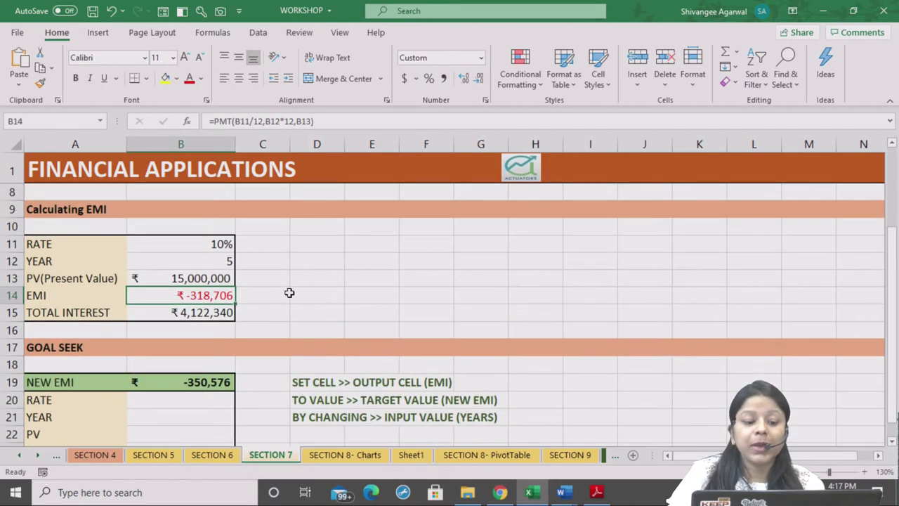
Label C14 as Output and C12 as input beside the EMI and YEAR values.
click(288, 295)
text(oUTPUT)
key(Return)
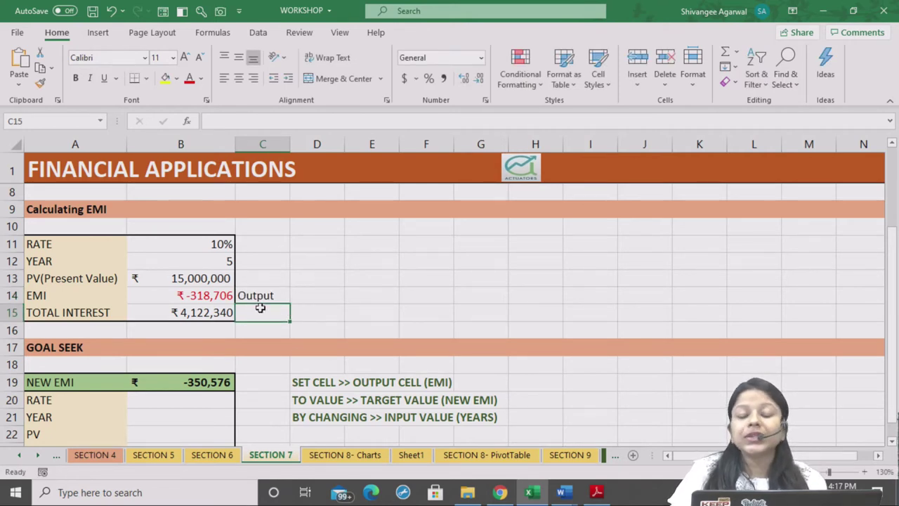
click(271, 258)
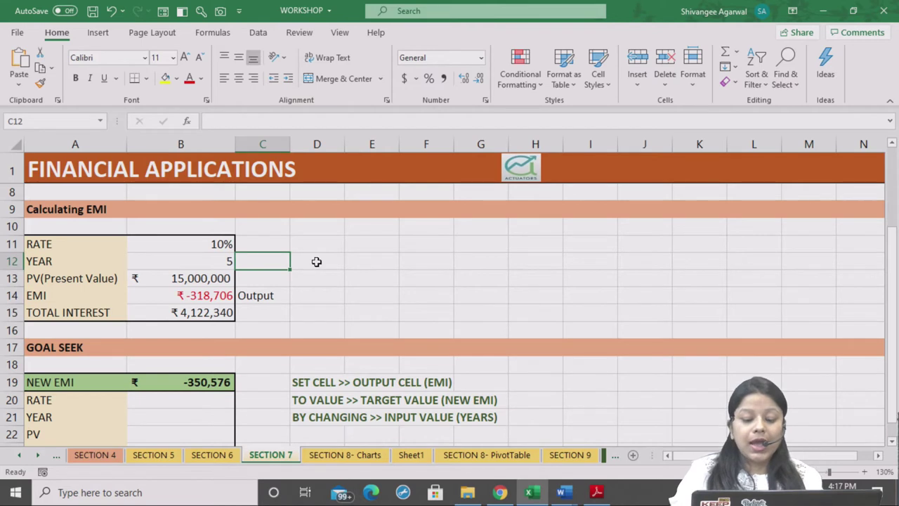
text(input)
key(Return)
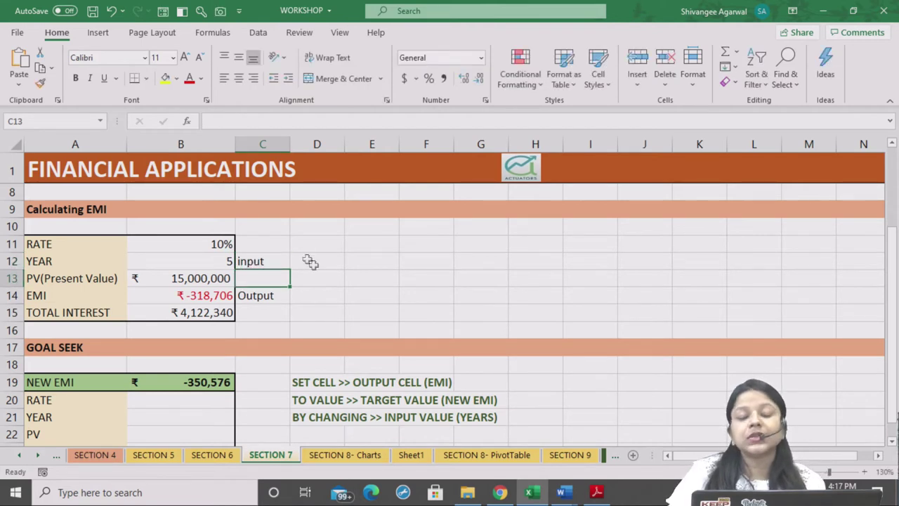
Review the YEAR, EMI and new EMI cells and the GOAL SEEK heading.
drag(226, 260, 267, 262)
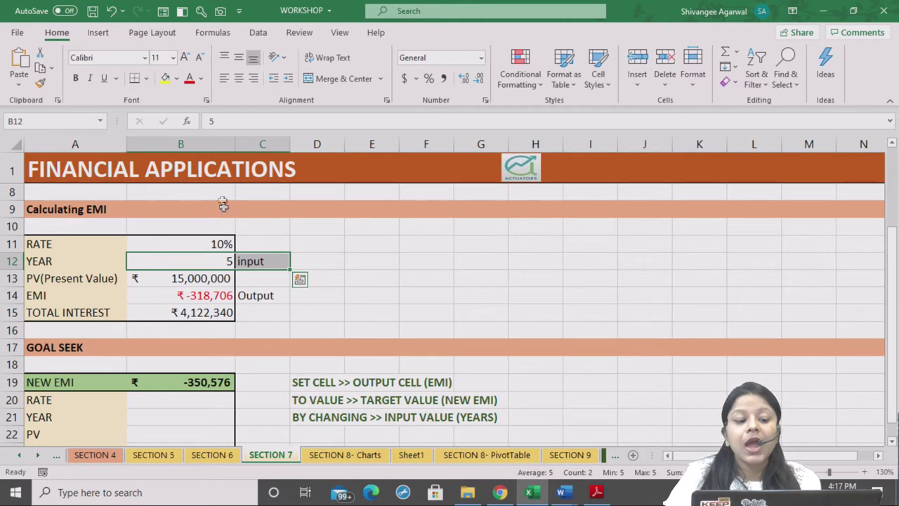
drag(210, 295, 261, 296)
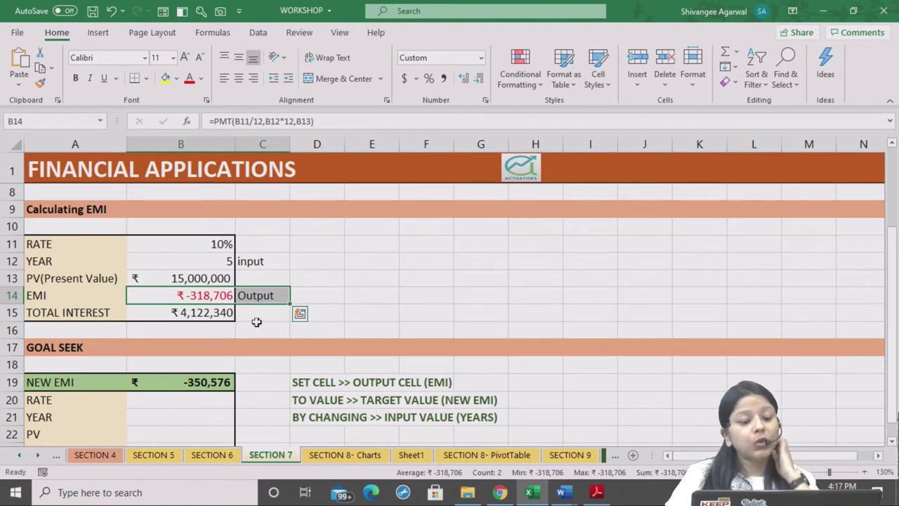
click(199, 383)
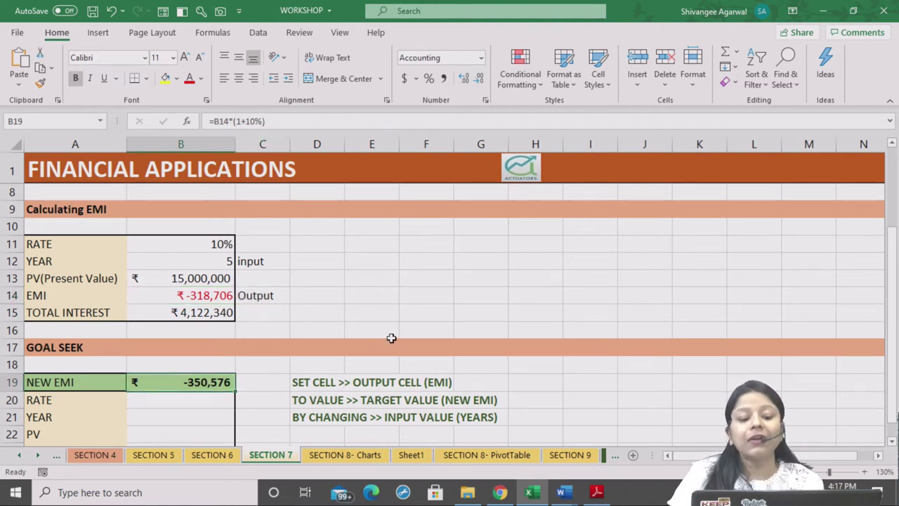
click(217, 272)
drag(218, 261, 260, 260)
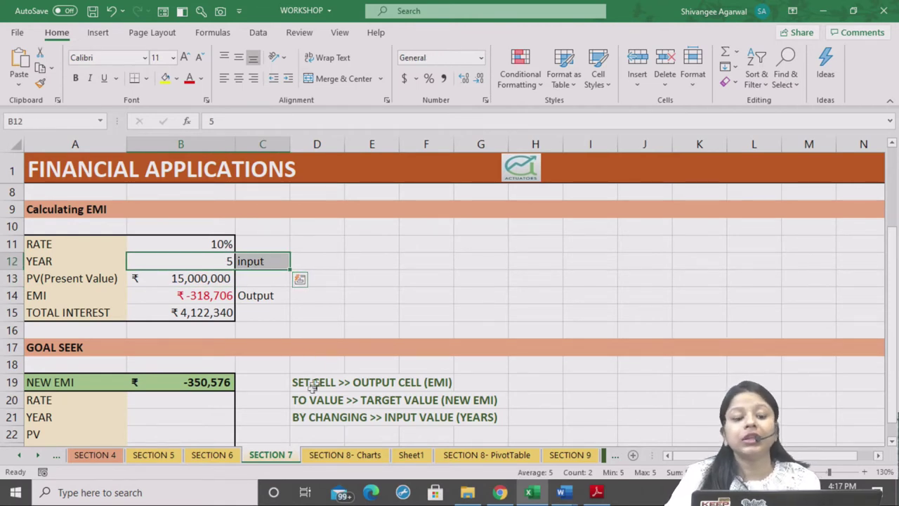
click(58, 344)
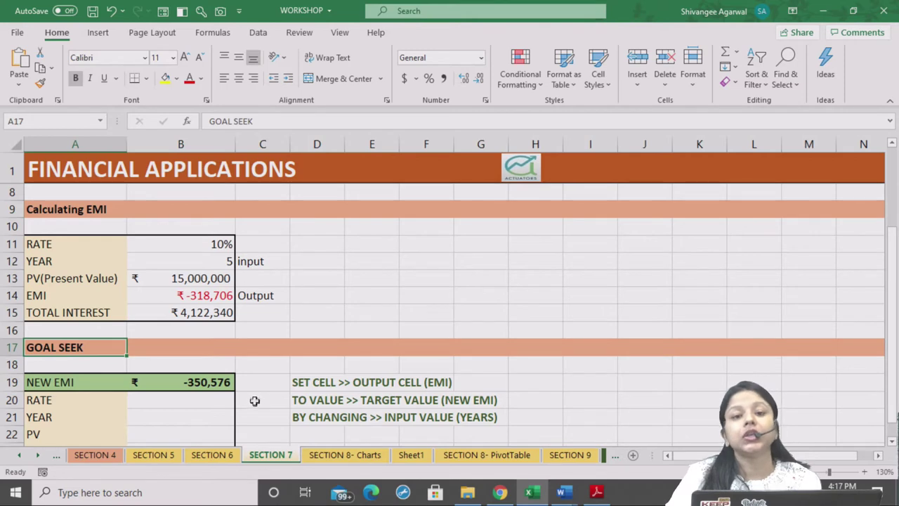
scroll(253, 402, down, 1)
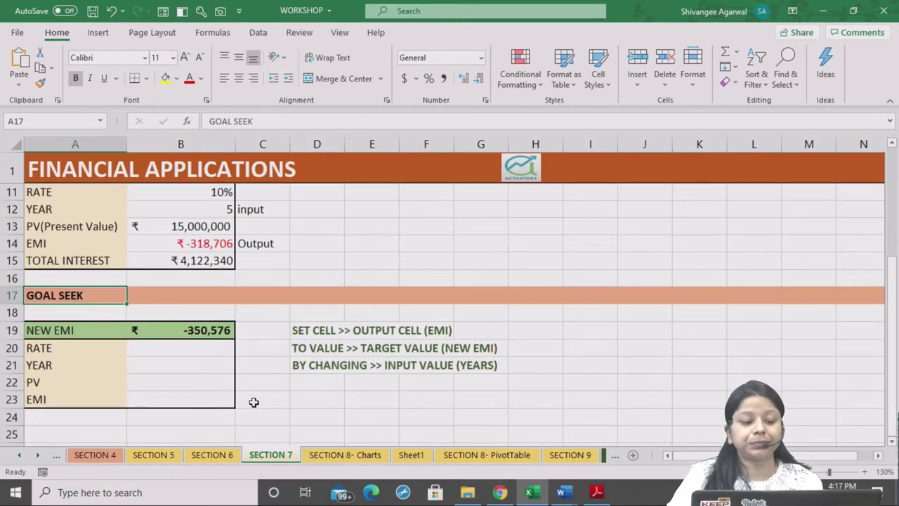
click(214, 350)
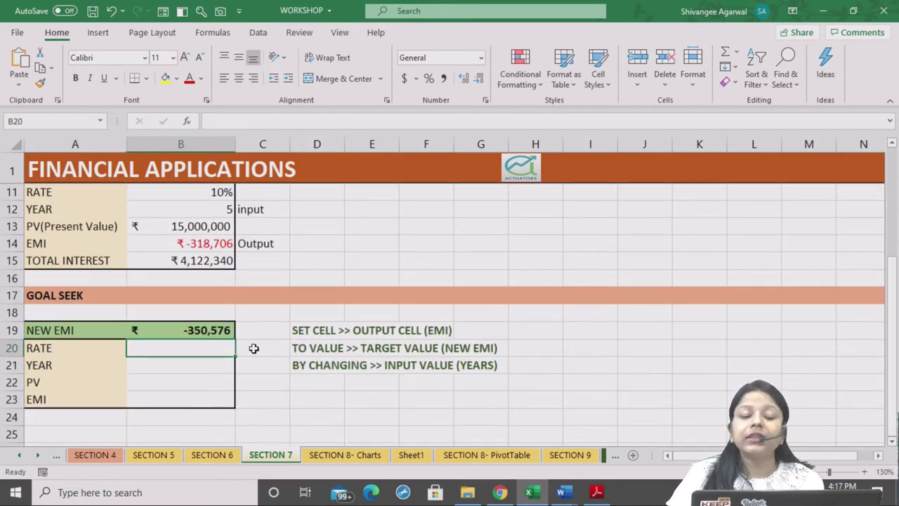
Enter 10% and 5 in B20:B21, and copy the 15,000,000 present value from B13 into B22.
text(10)
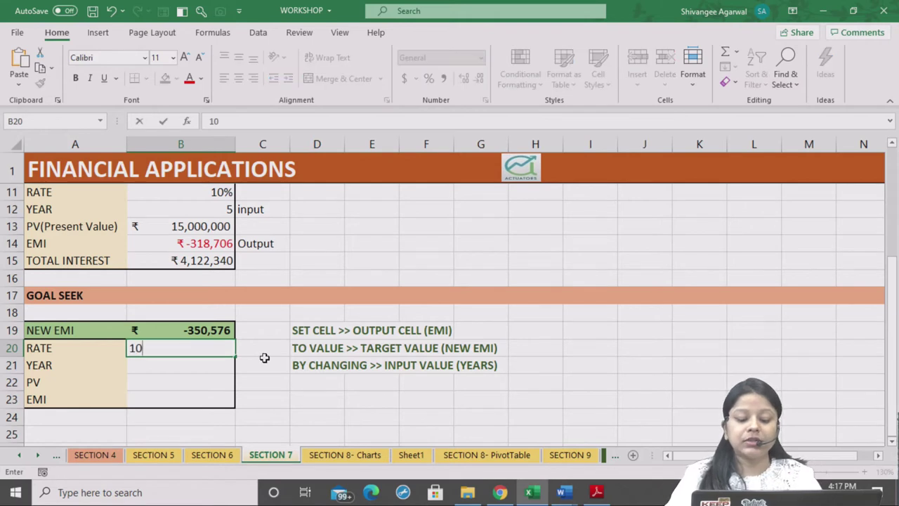
key(Return)
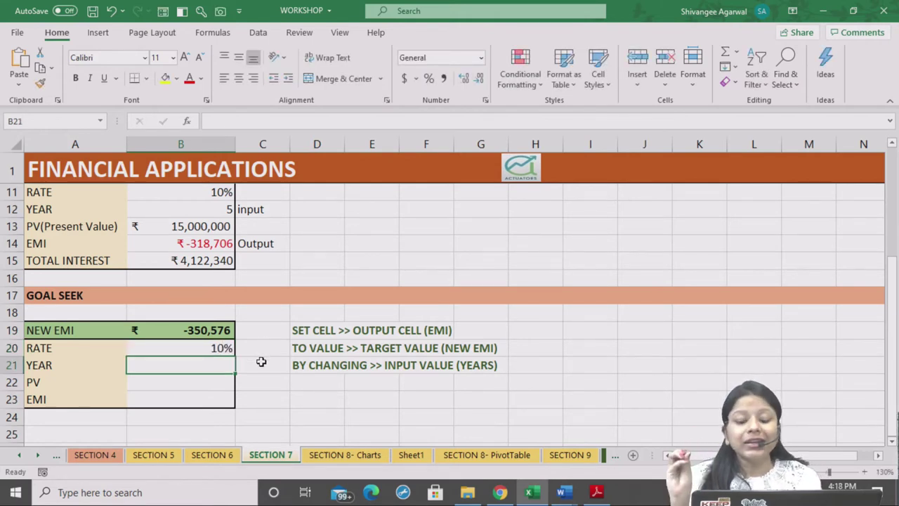
text(5)
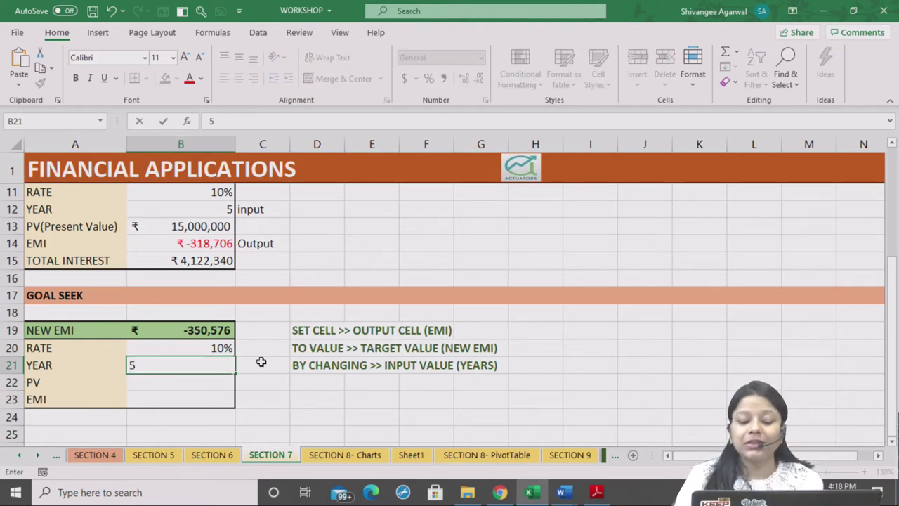
key(Return)
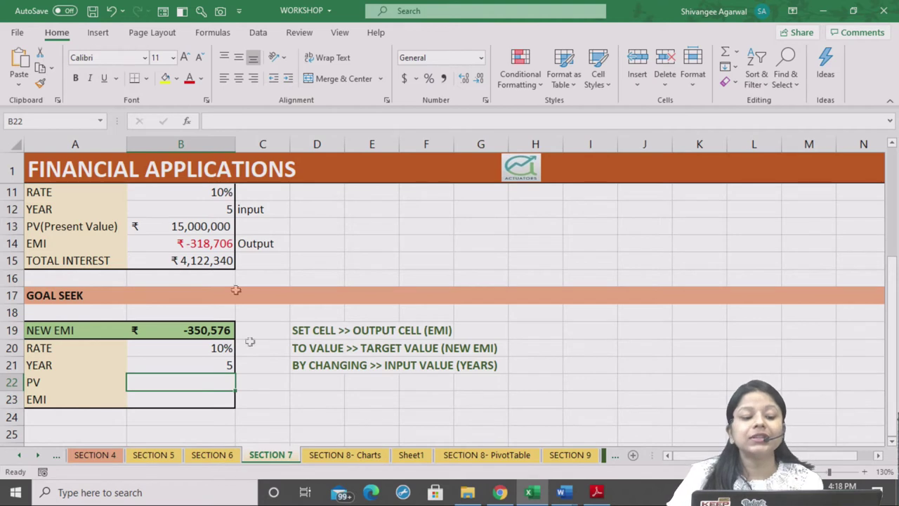
click(208, 230)
key(ctrl+c)
click(227, 382)
key(ctrl+v)
Check the new rate, year and present value inputs, then select B23 for the EMI.
click(315, 417)
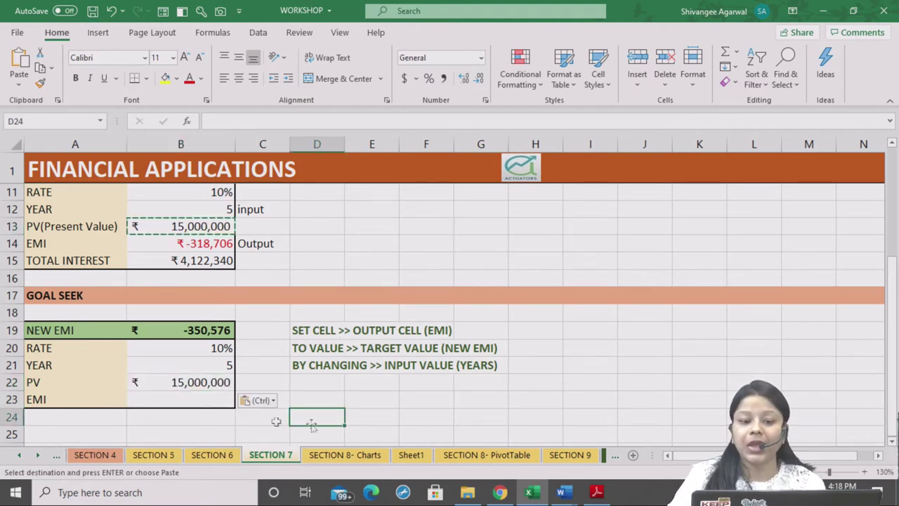
drag(208, 346, 202, 383)
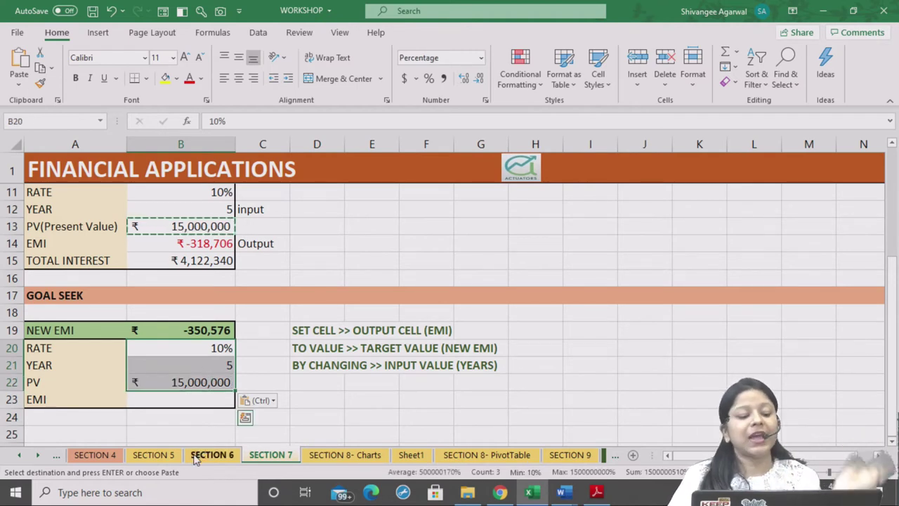
click(170, 382)
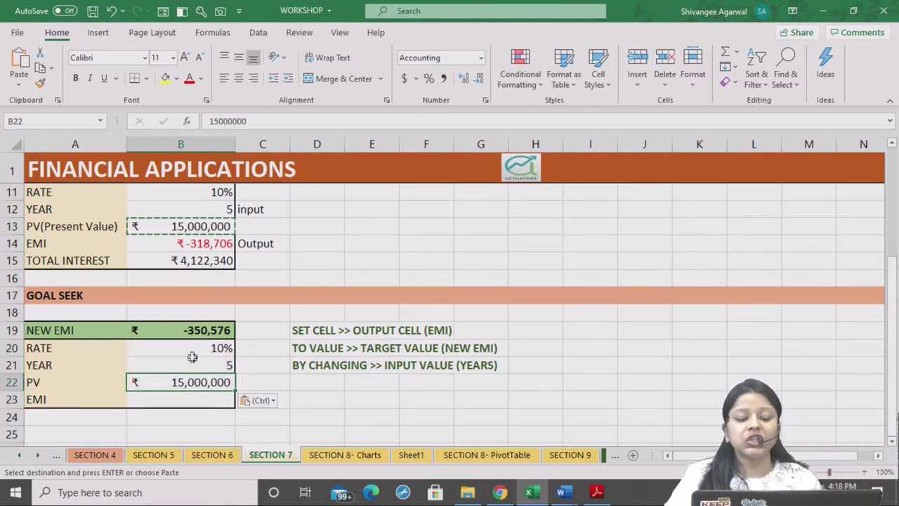
click(191, 349)
click(202, 369)
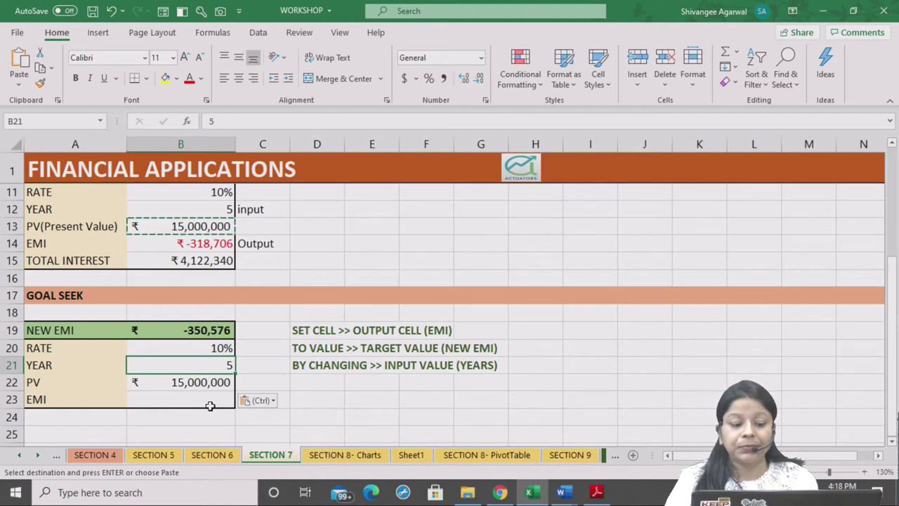
click(210, 406)
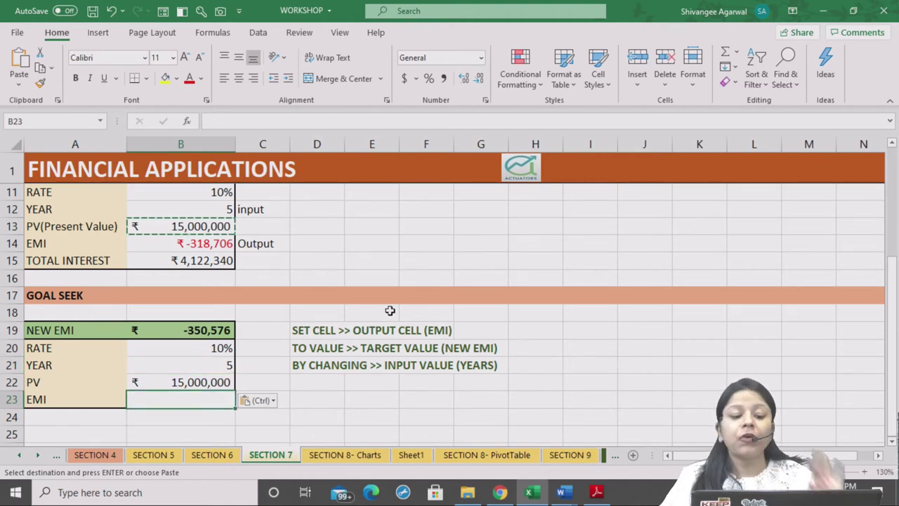
scroll(389, 311, down, 1)
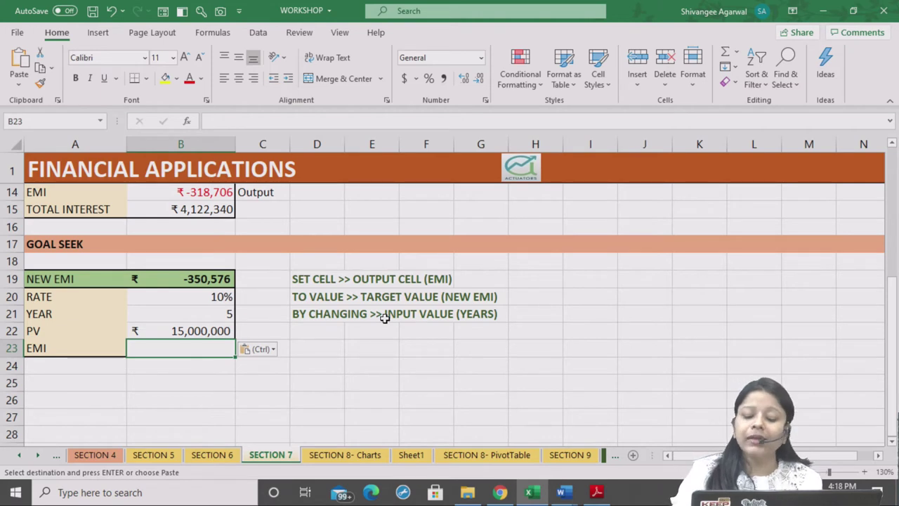
Enter =PMT(B20/12,B21*12,B22) in B23, giving an EMI of ($318,705.67).
text(=PMT)
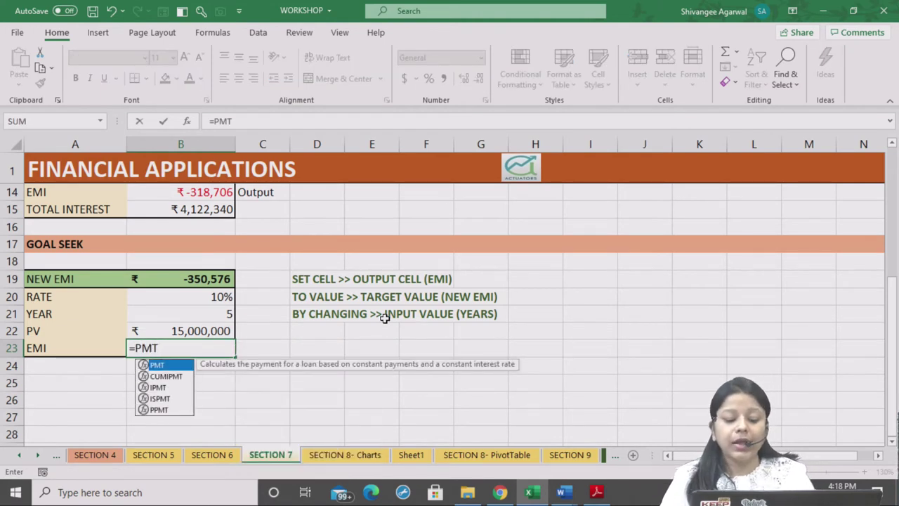
text(()
click(168, 294)
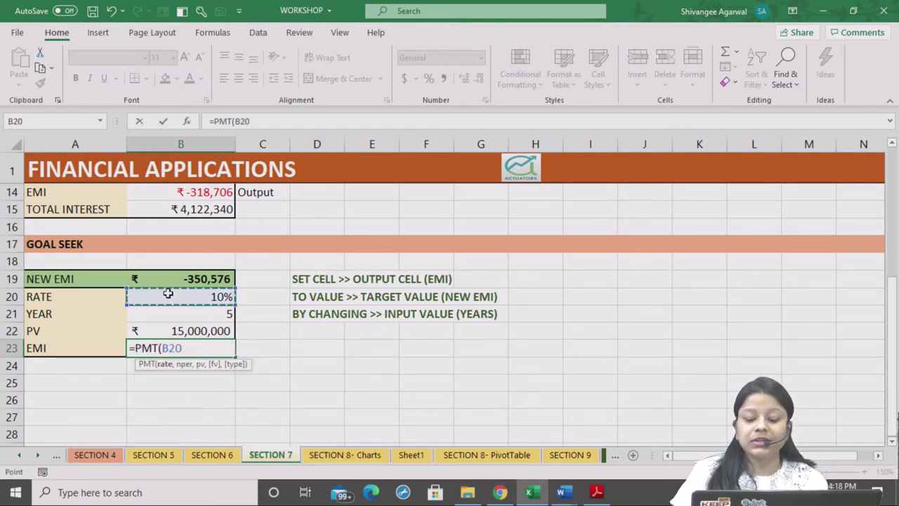
text(/12,)
click(226, 315)
text(*12,)
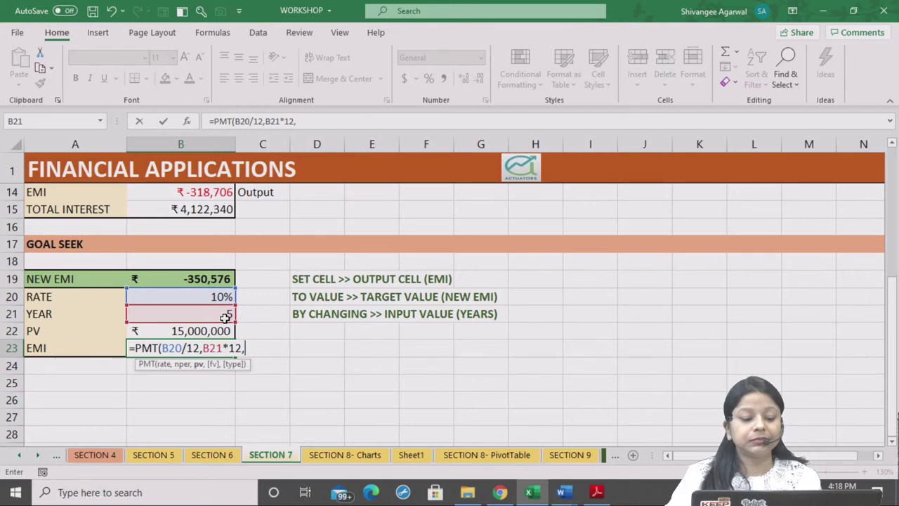
click(214, 328)
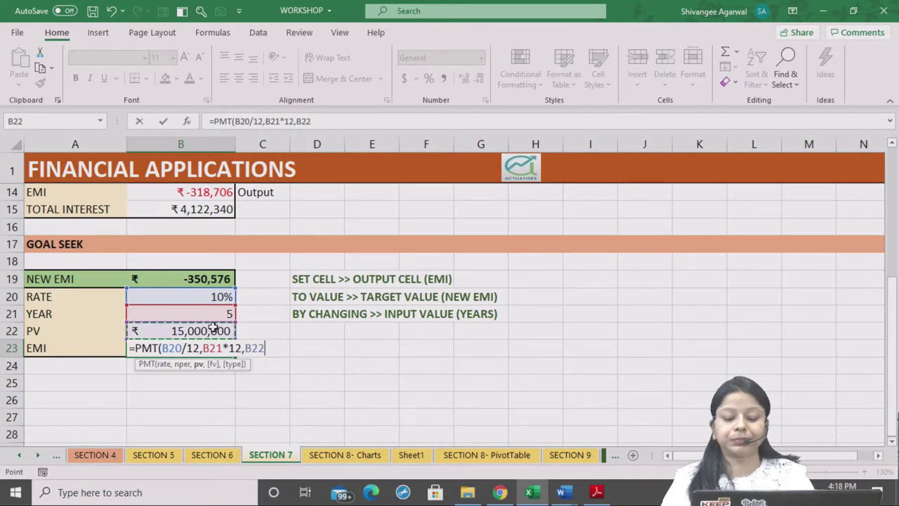
text())
key(Return)
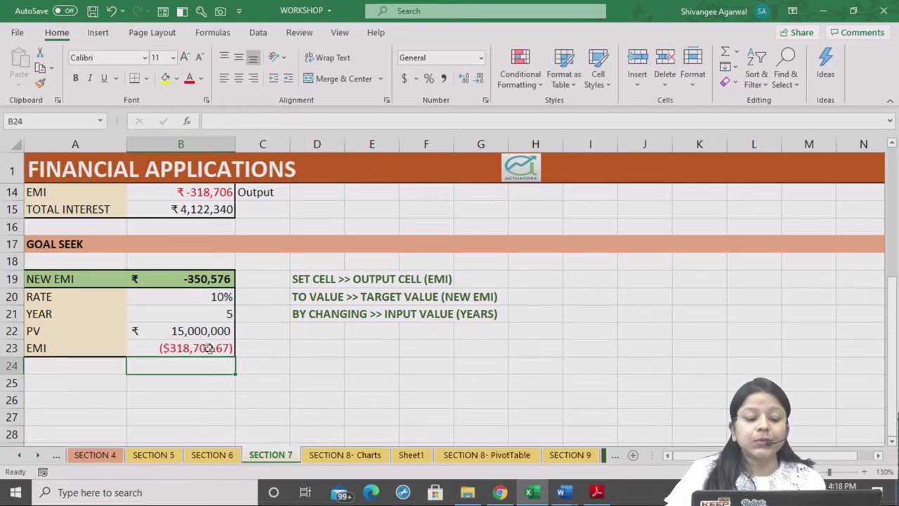
scroll(213, 360, up, 1)
key(Up)
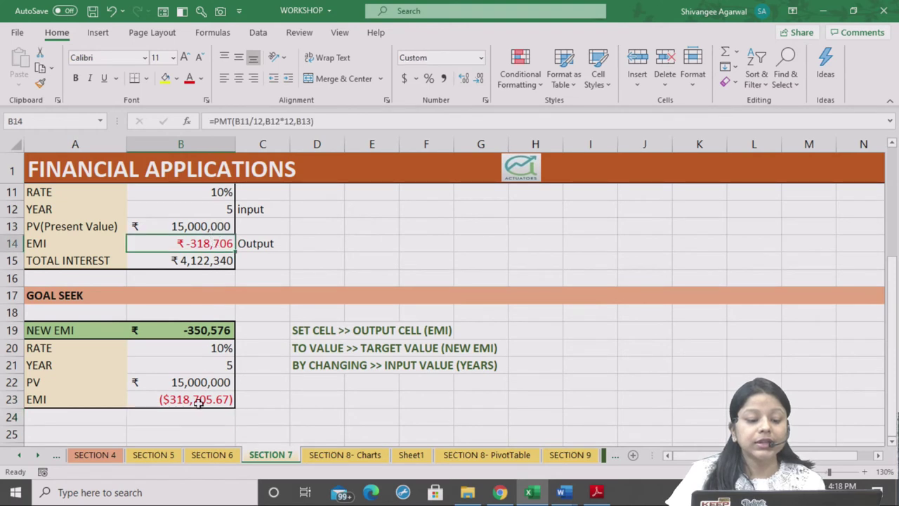
Format B23 as red rupee accounting with no decimals, showing ₹ -318,706.
click(481, 76)
click(481, 76)
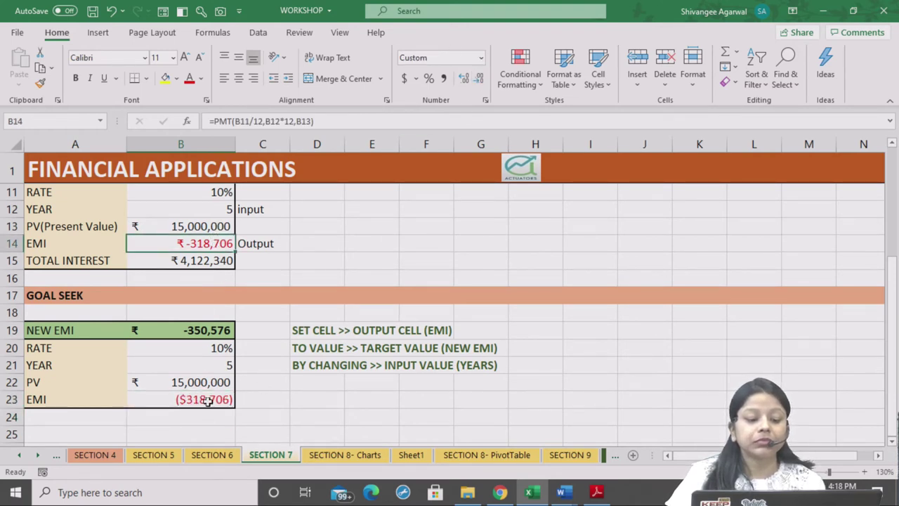
click(415, 78)
click(435, 111)
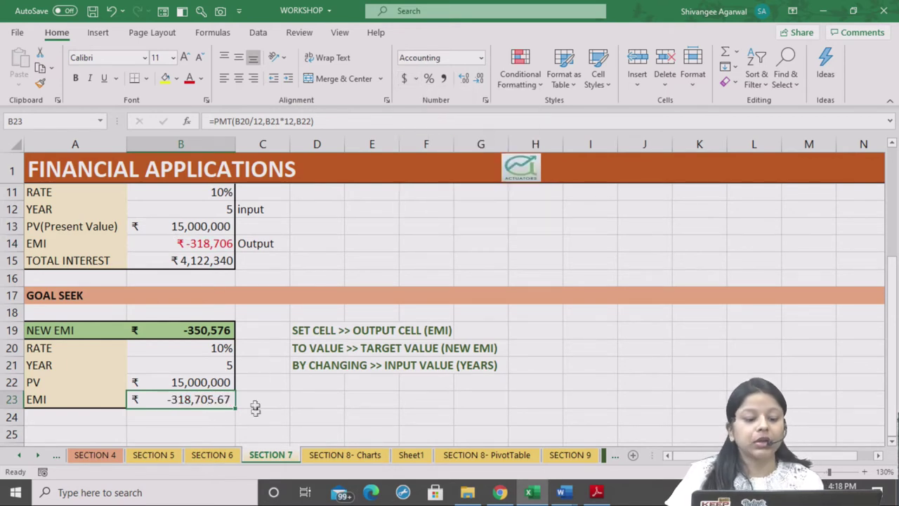
click(189, 78)
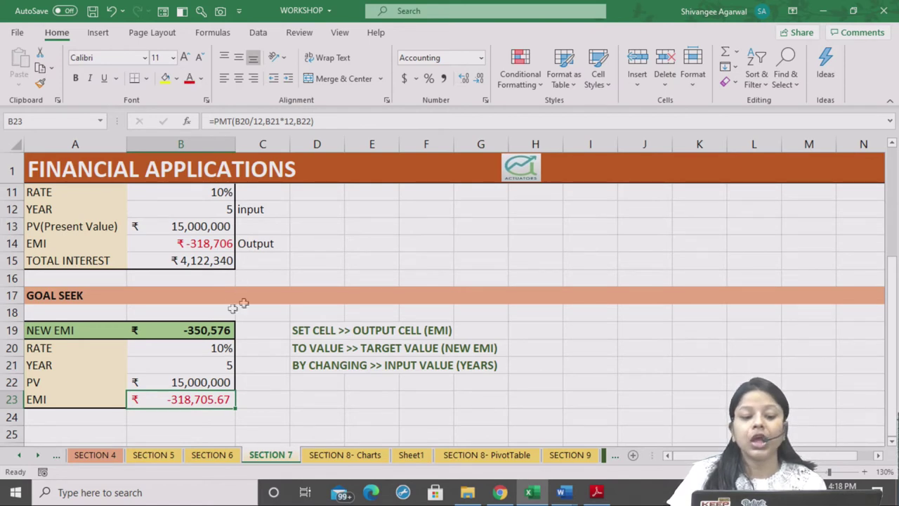
double_click(468, 80)
Compare the new EMI against TOTAL INTEREST and the original EMI formula in B14.
click(226, 258)
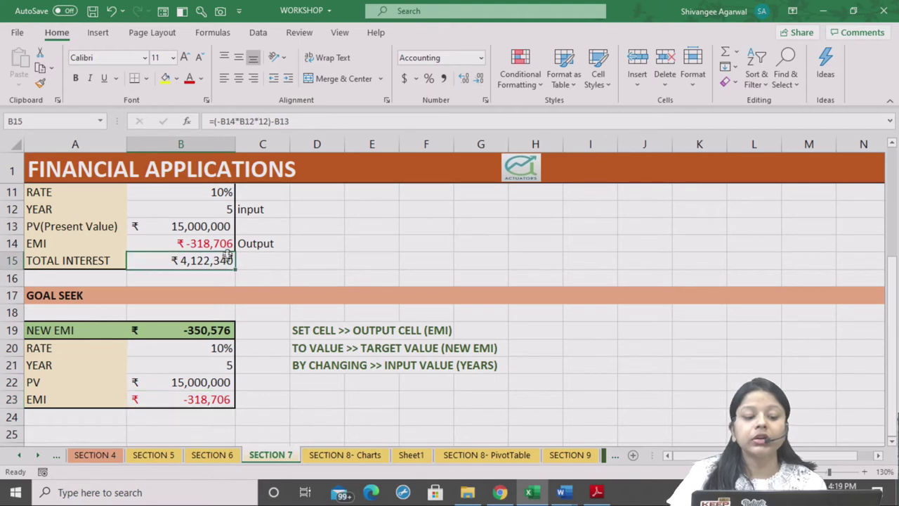
click(219, 247)
click(212, 400)
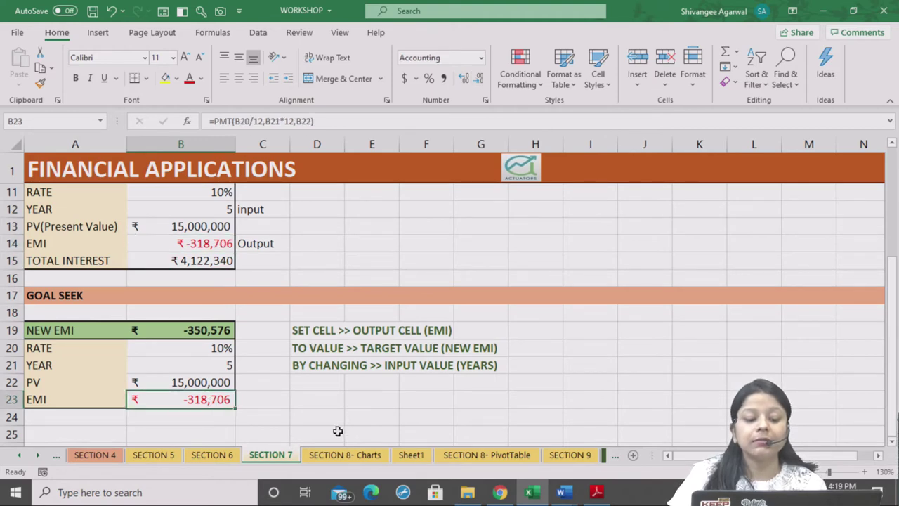
scroll(298, 401, down, 1)
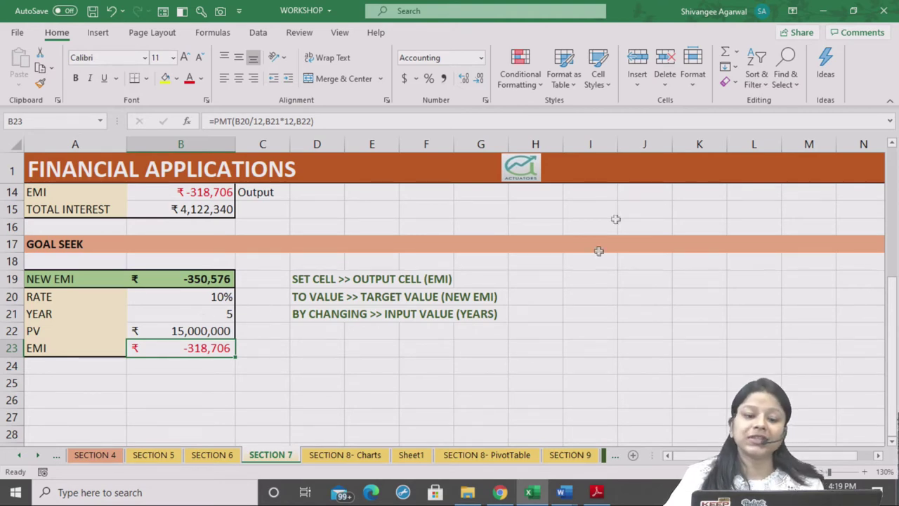
click(259, 34)
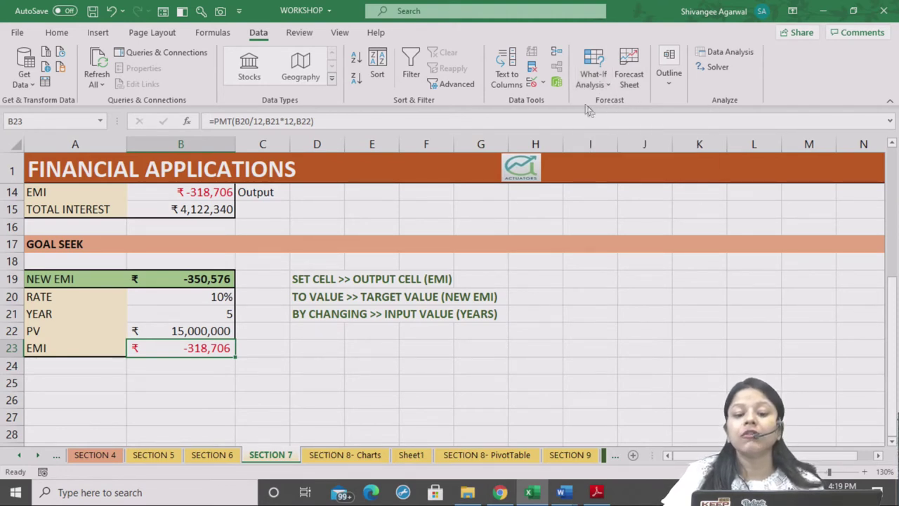
Start a Goal Seek on the EMI cell B23 and position its dialog over the sheet.
click(597, 70)
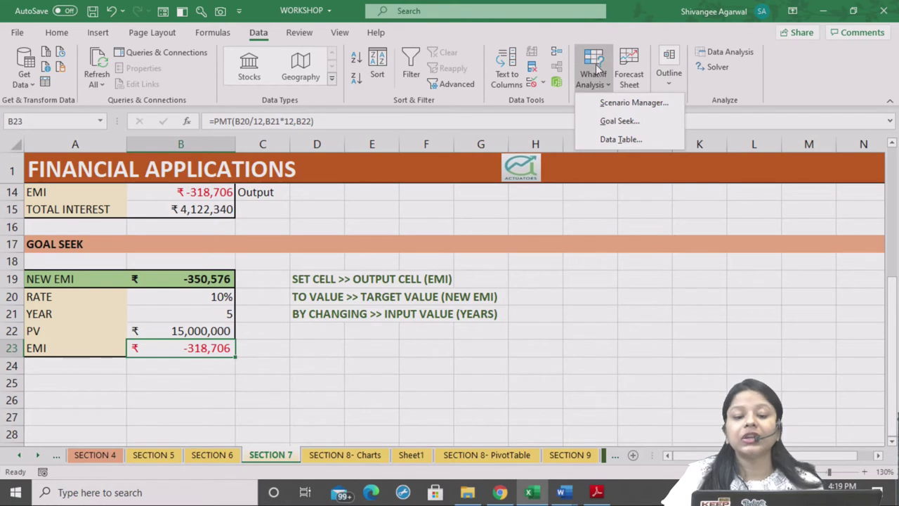
click(615, 121)
mouse_move(632, 70)
mouse_down()
mouse_move(531, 180)
mouse_move(429, 179)
mouse_up()
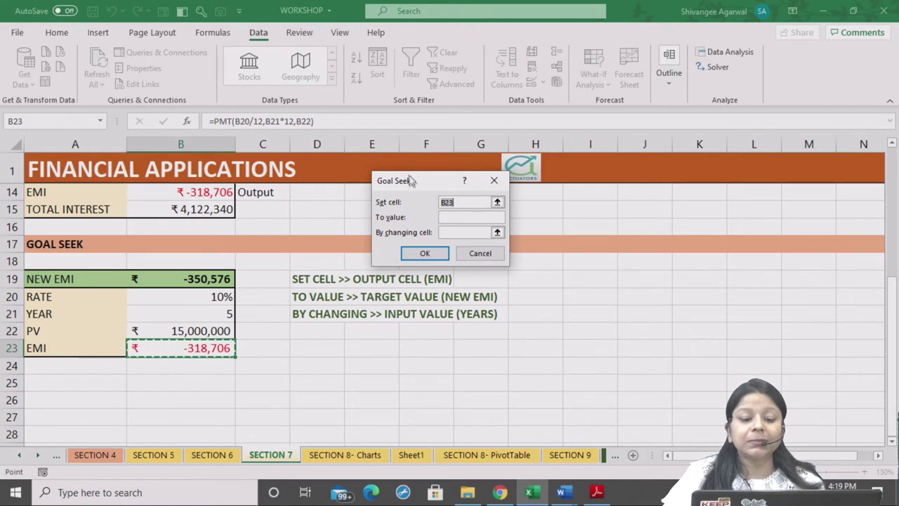
drag(413, 182, 393, 161)
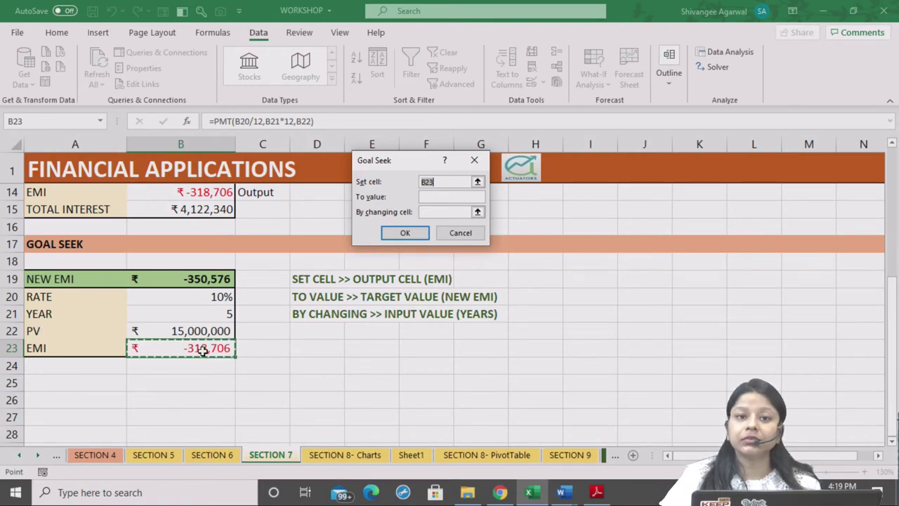
scroll(281, 309, up, 2)
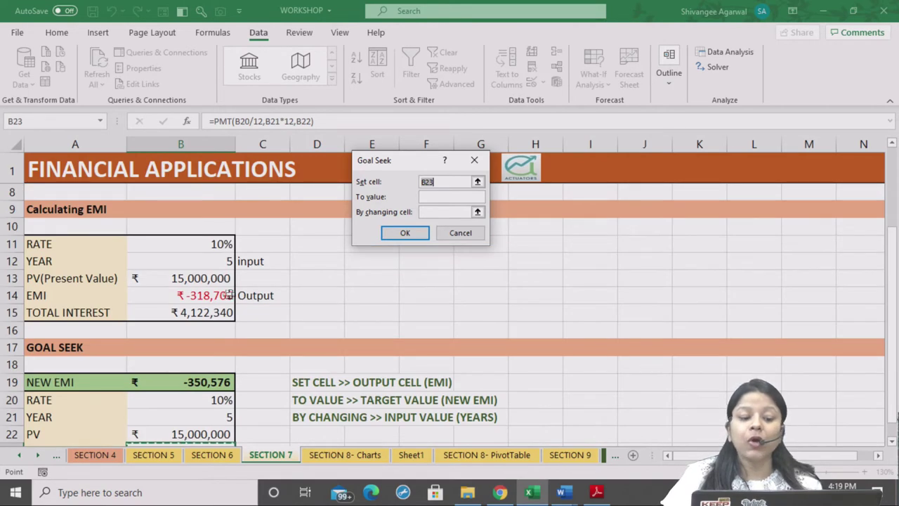
scroll(281, 288, down, 3)
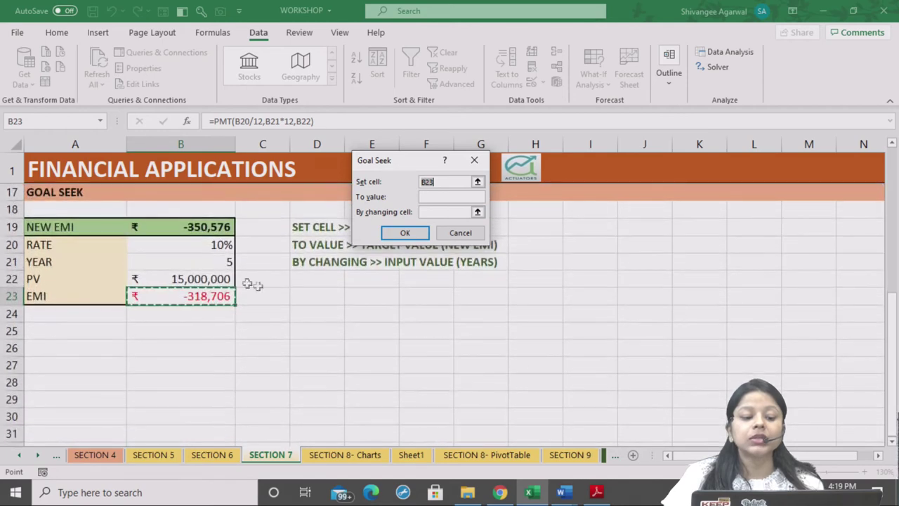
Set the target value to -350576 with B21 as the changing cell and run it.
key(Tab)
text(-350)
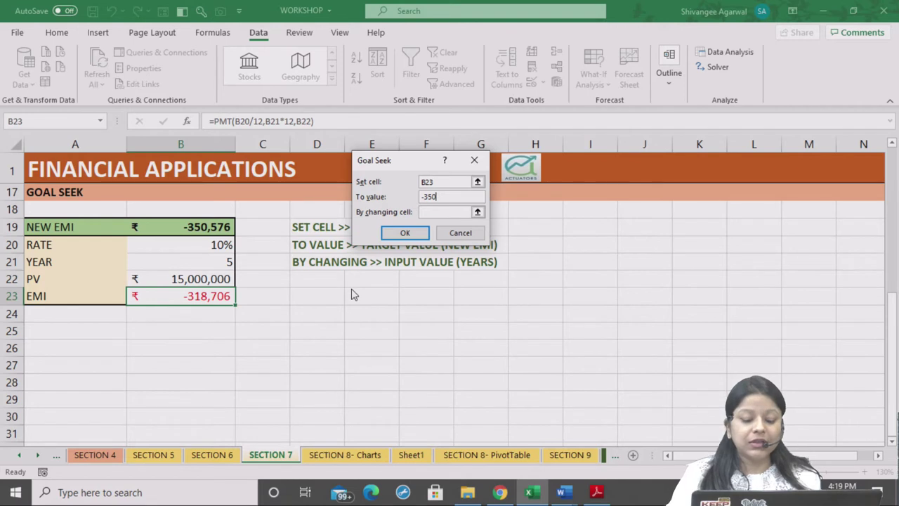
text(576)
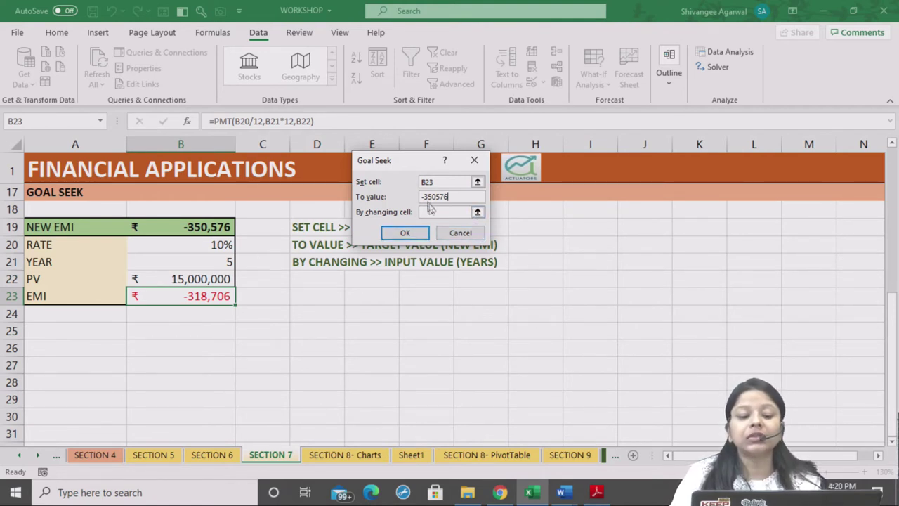
click(454, 210)
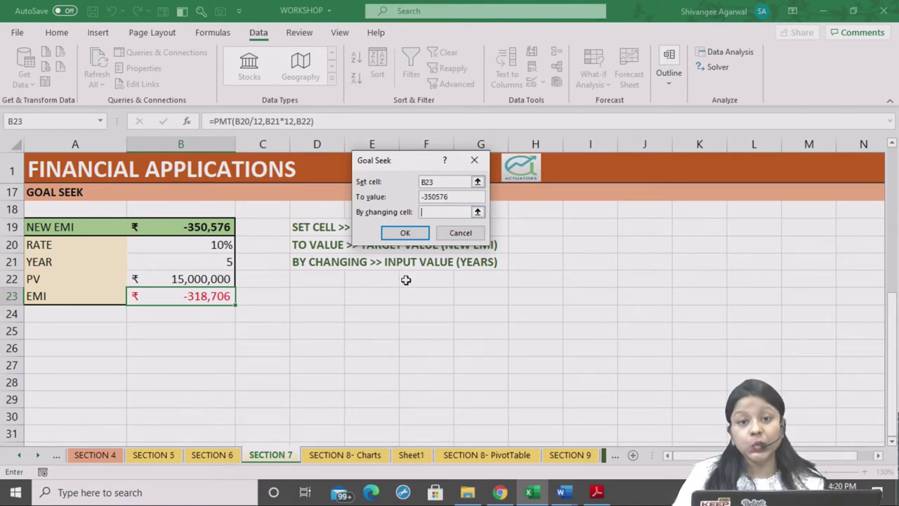
drag(430, 161, 593, 180)
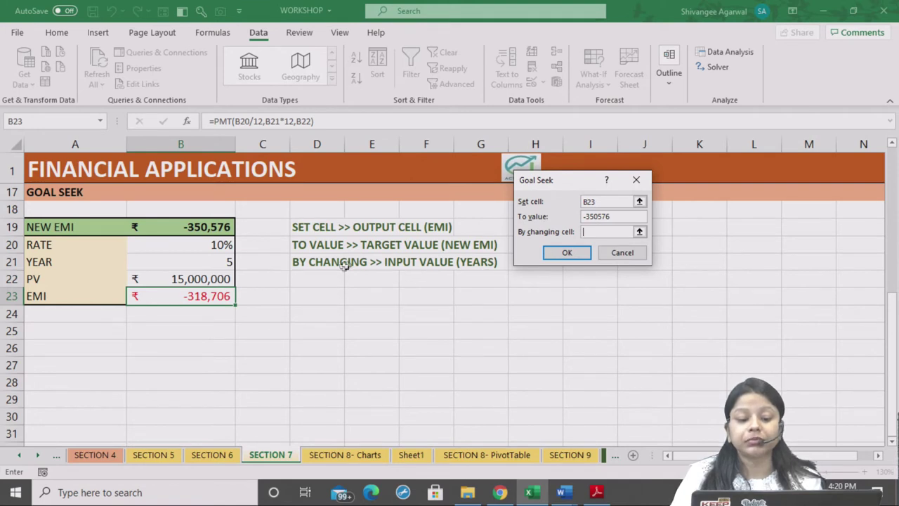
drag(574, 190, 393, 292)
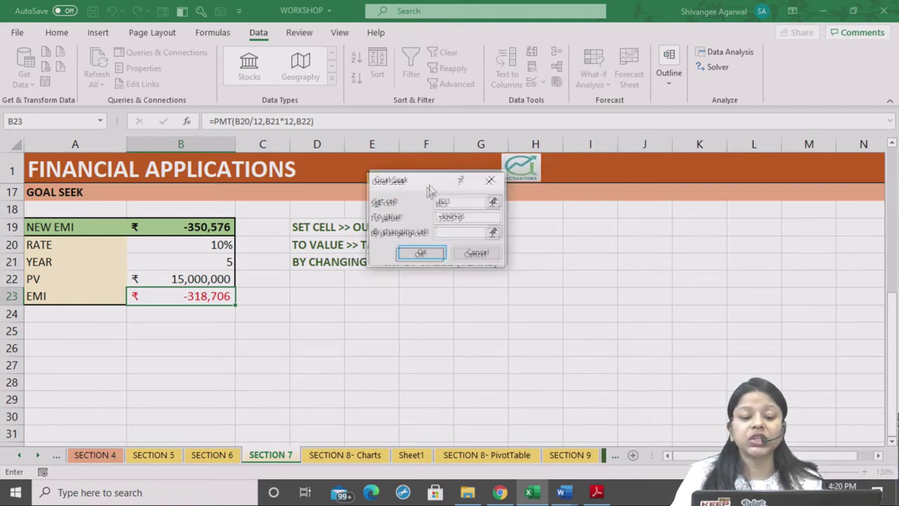
click(208, 260)
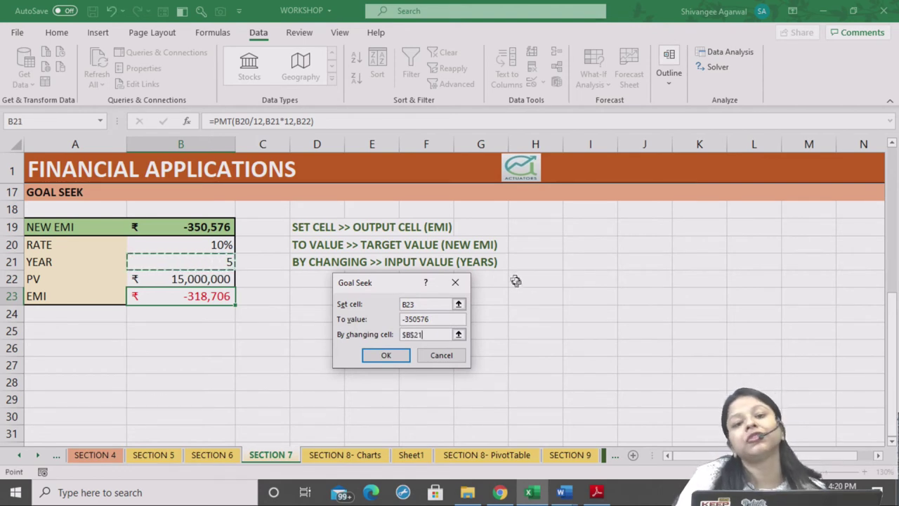
click(385, 356)
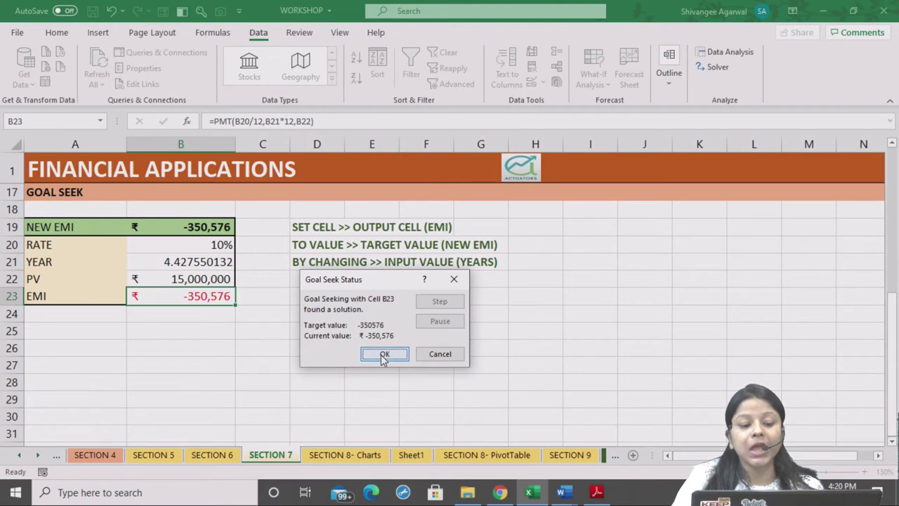
Accept the Goal Seek result and round the solved years in B21 to 4.43.
click(383, 355)
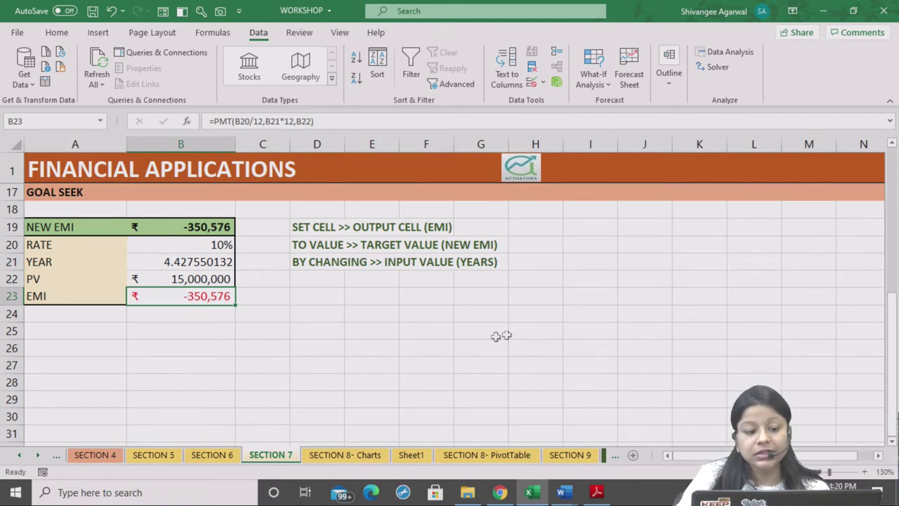
click(191, 261)
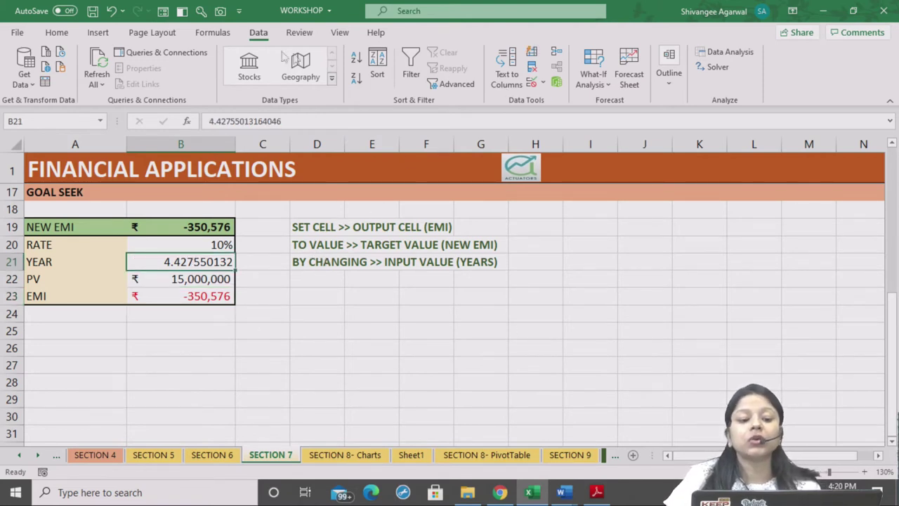
click(56, 33)
click(478, 79)
click(477, 79)
click(478, 79)
click(478, 79)
click(478, 79)
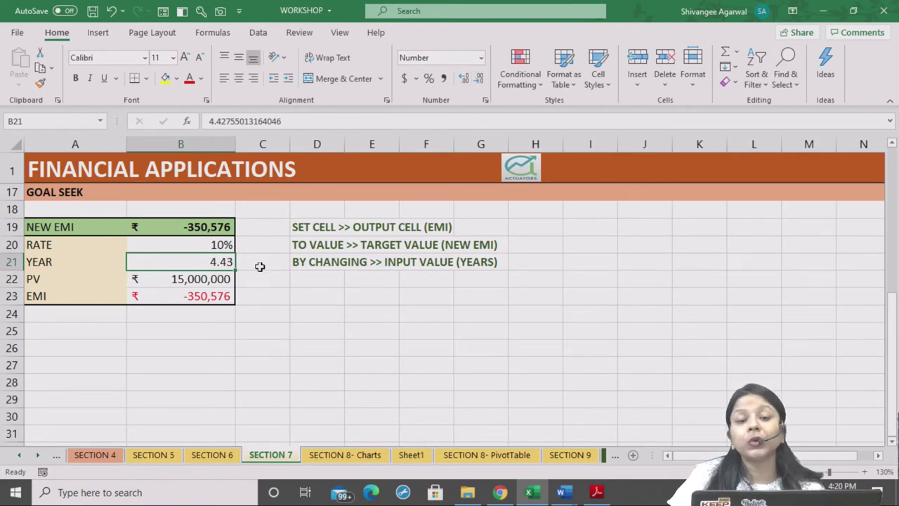
Compare the solved years with the original value in B12, then select the EMI formula in B23.
scroll(395, 257, up, 1)
scroll(255, 257, up, 1)
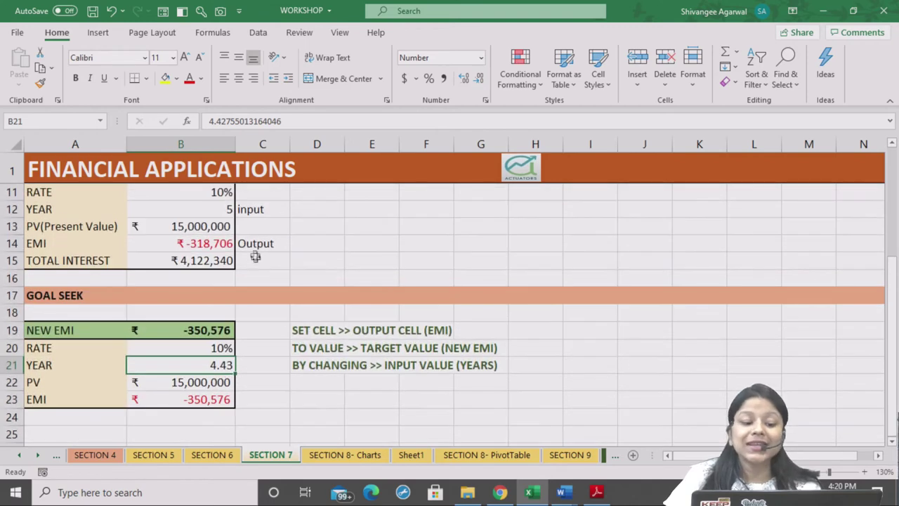
click(220, 209)
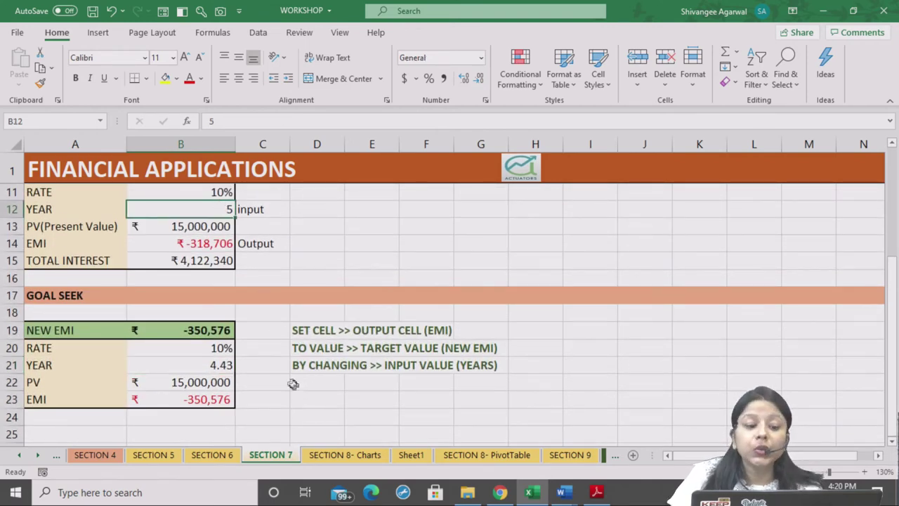
click(223, 366)
scroll(311, 363, down, 1)
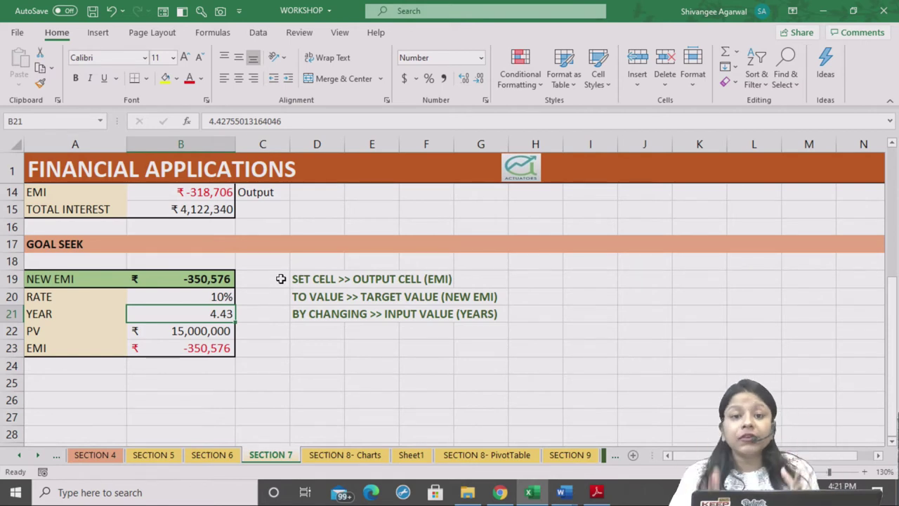
click(205, 352)
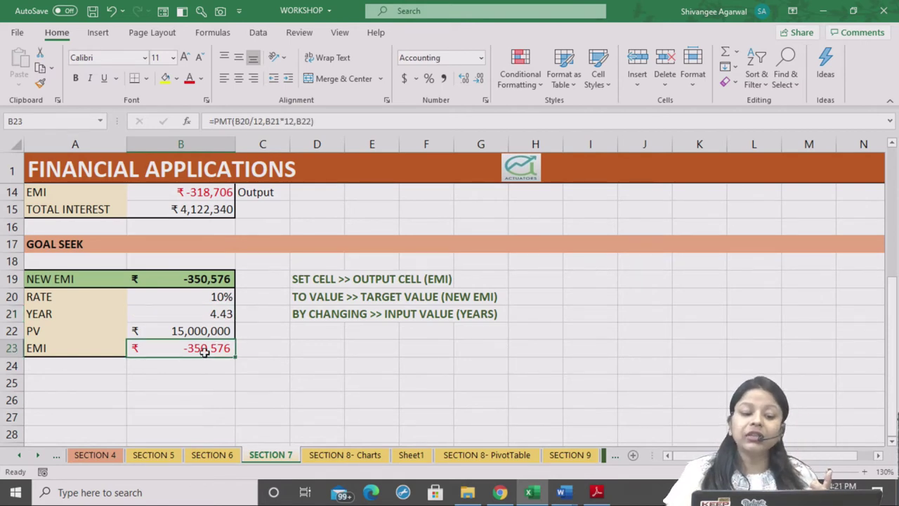
Label C19 'target' beside the new EMI.
click(212, 283)
click(259, 278)
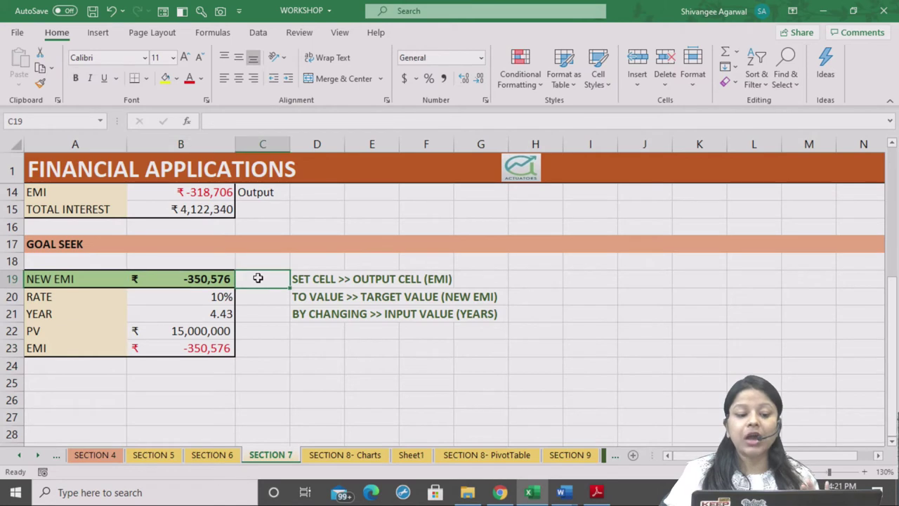
text(tareg)
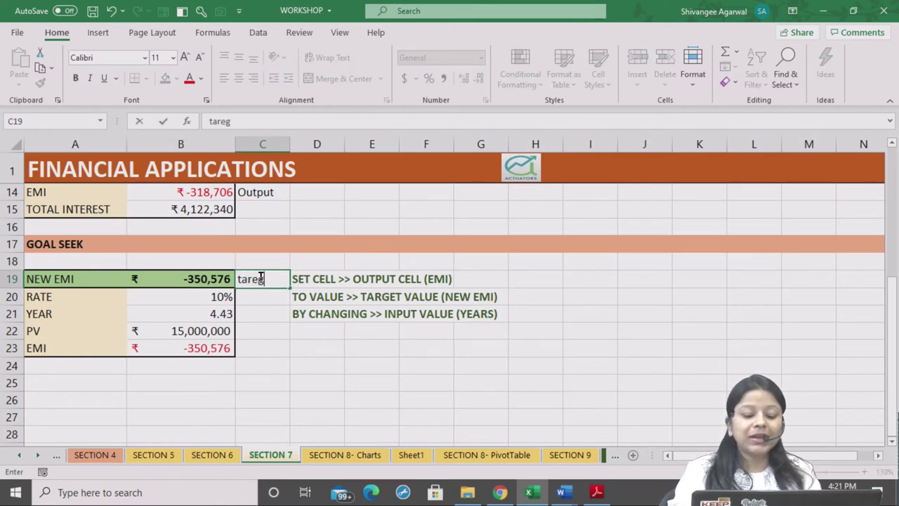
text(get)
key(Return)
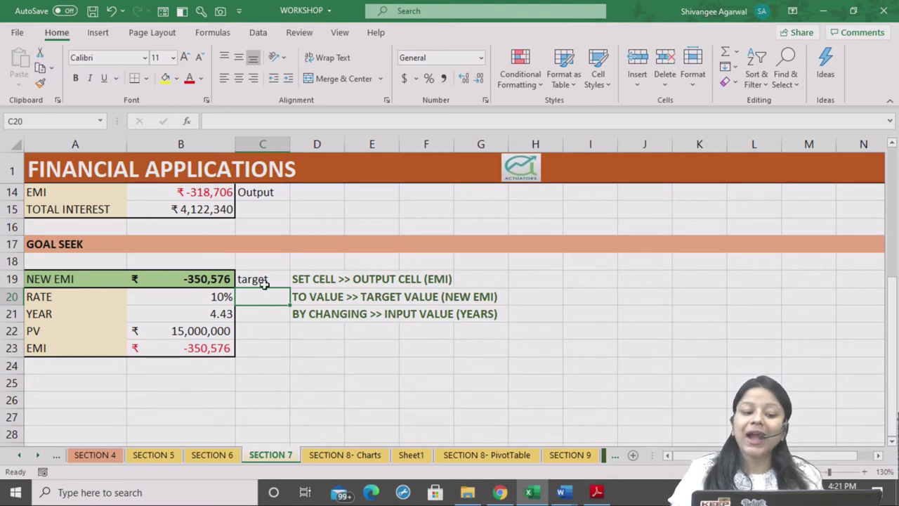
click(264, 281)
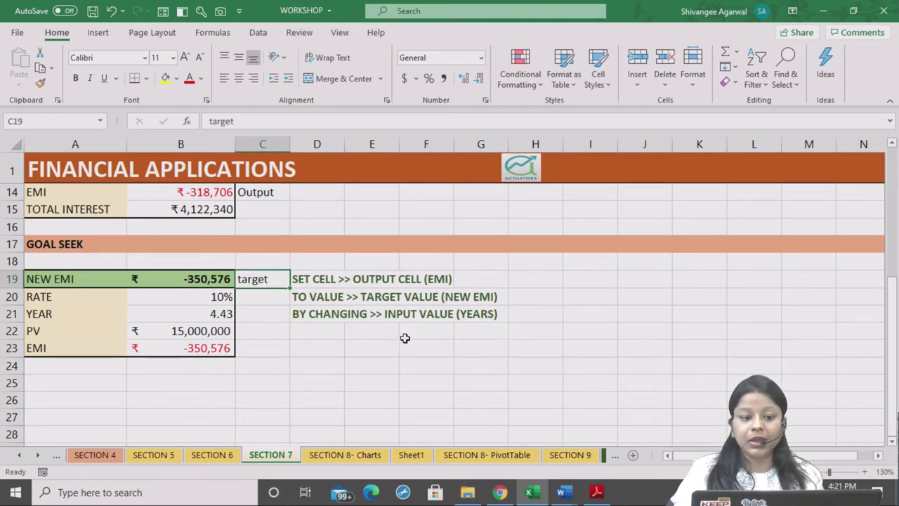
Label C21 'input??' and fill both C21 and C19 yellow.
click(254, 312)
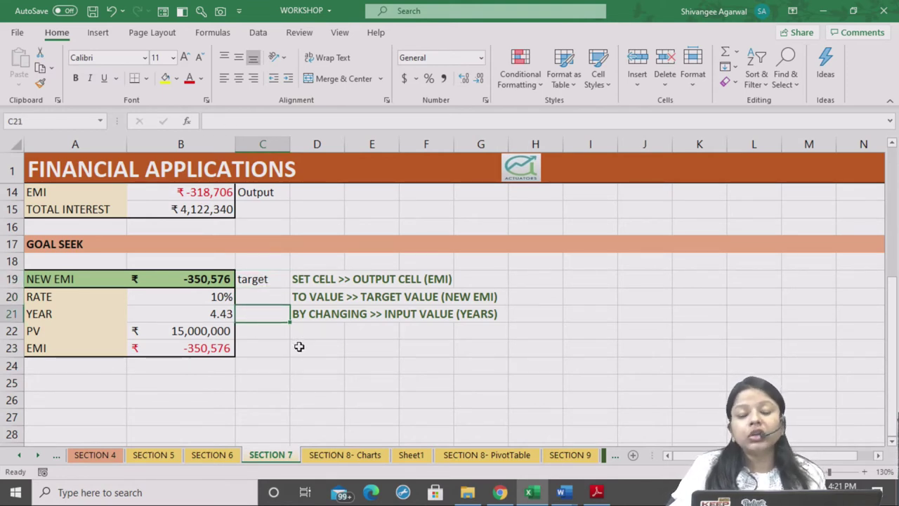
text(input)
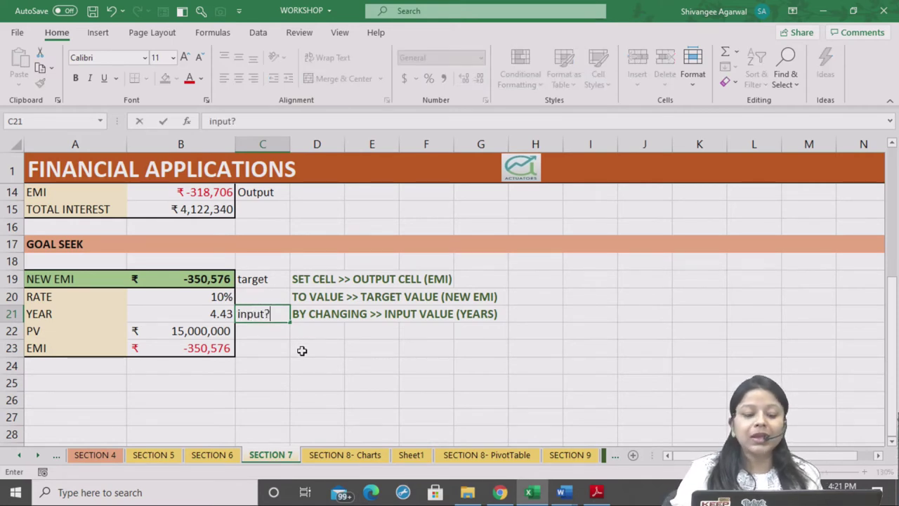
text(?)
key(Return)
click(251, 310)
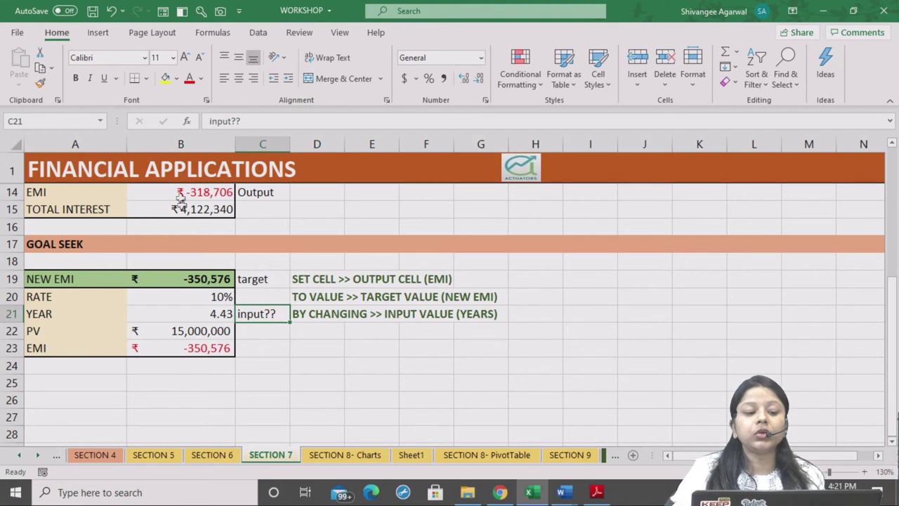
click(166, 78)
click(267, 278)
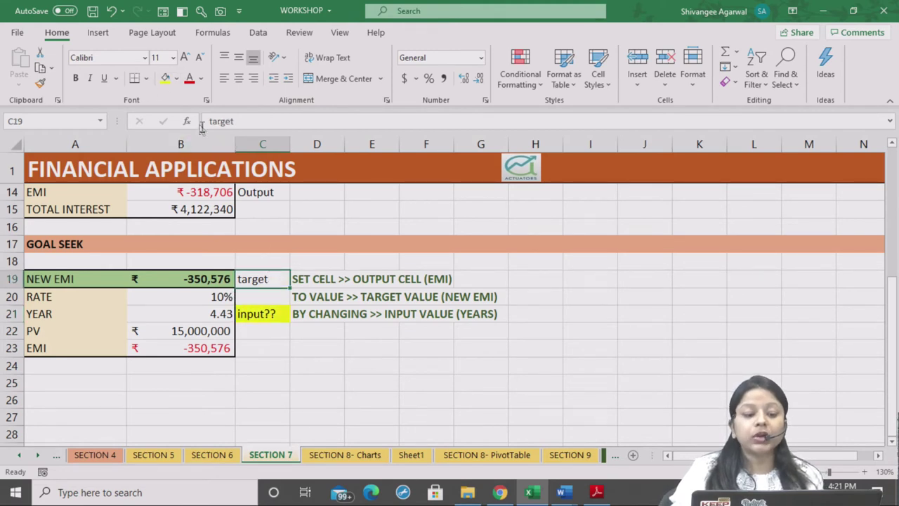
click(166, 78)
Label C23 'output' with a yellow fill, then select the EMI and target rows.
click(282, 318)
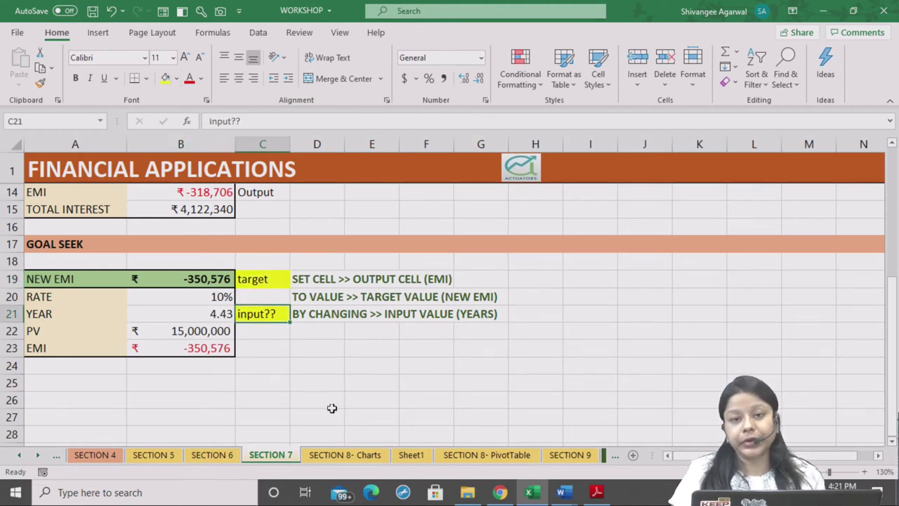
click(269, 349)
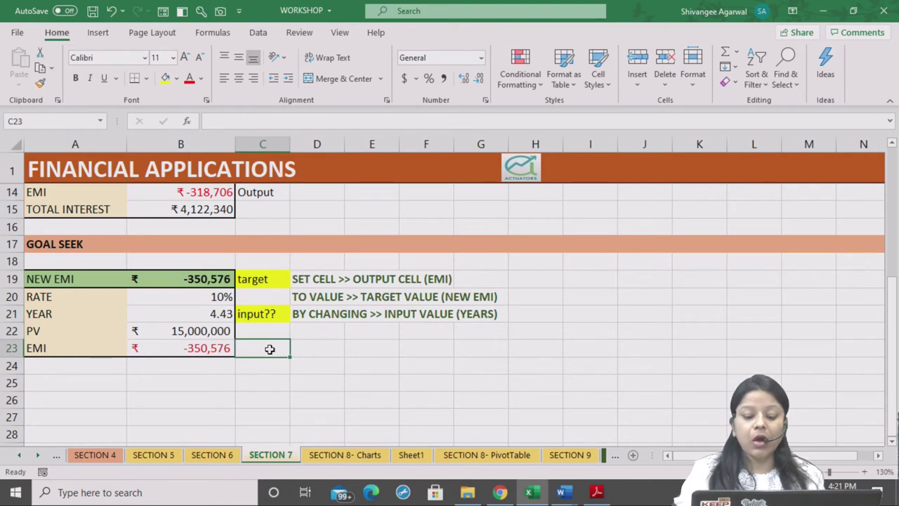
text(output)
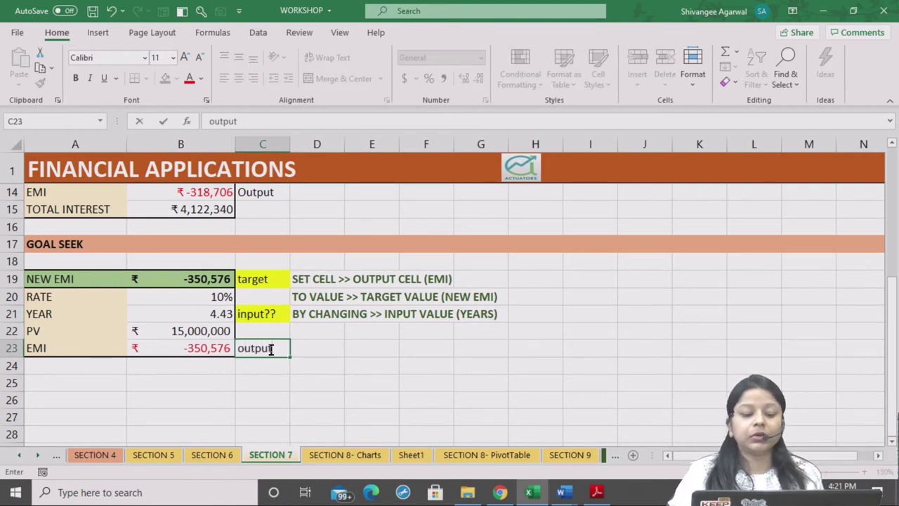
key(ctrl+Return)
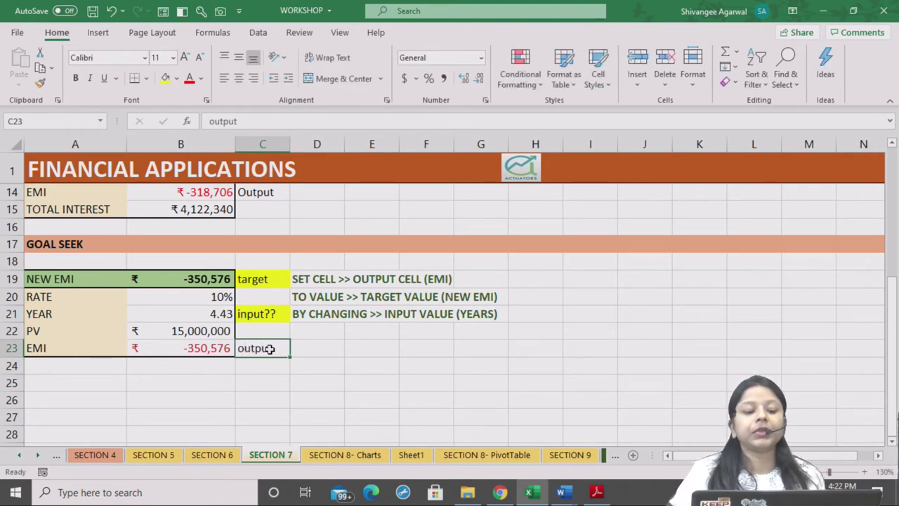
click(165, 78)
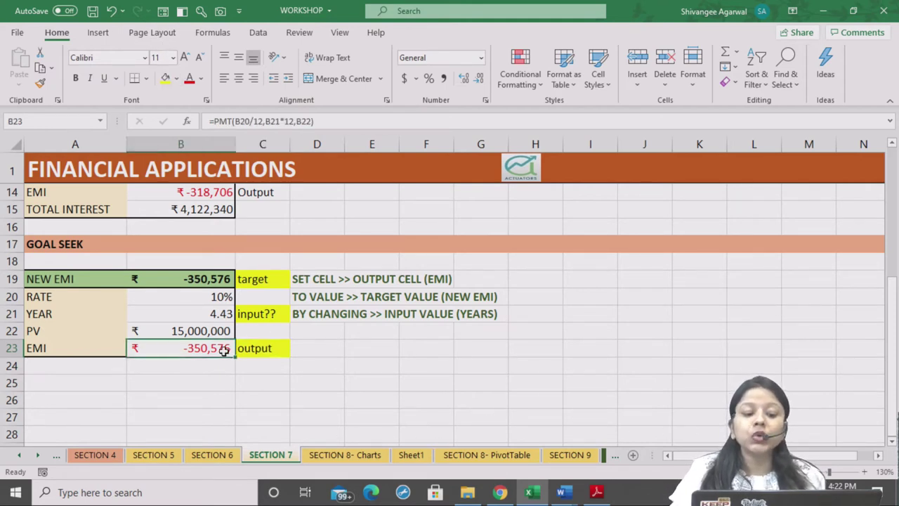
drag(227, 349, 259, 348)
click(232, 278)
shift+click(242, 278)
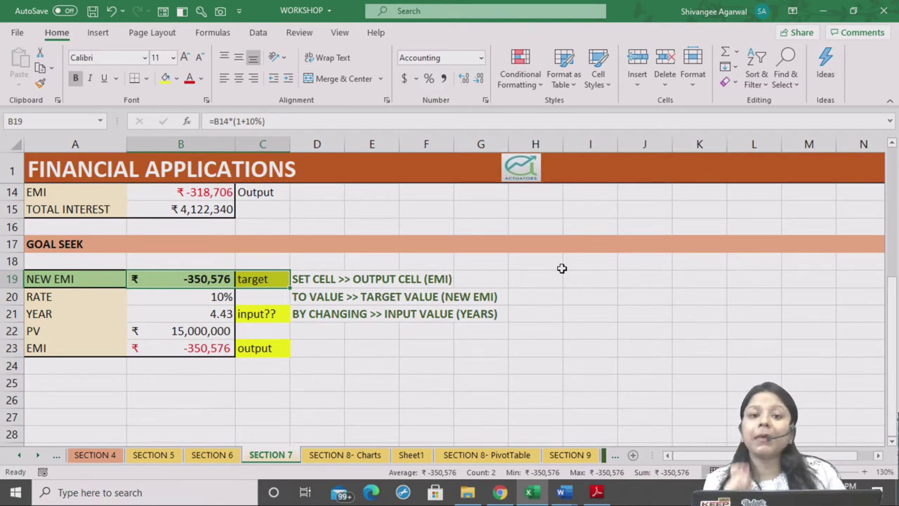
click(229, 349)
double_click(188, 350)
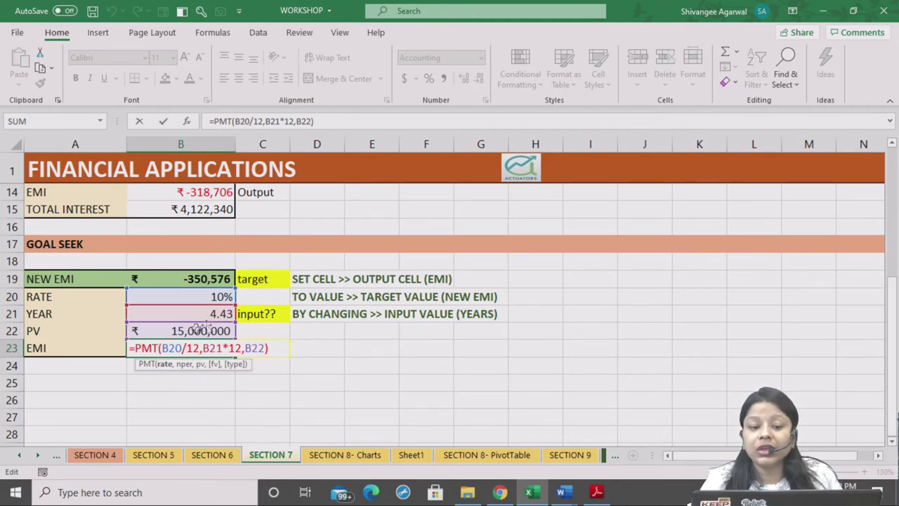
drag(201, 348, 229, 348)
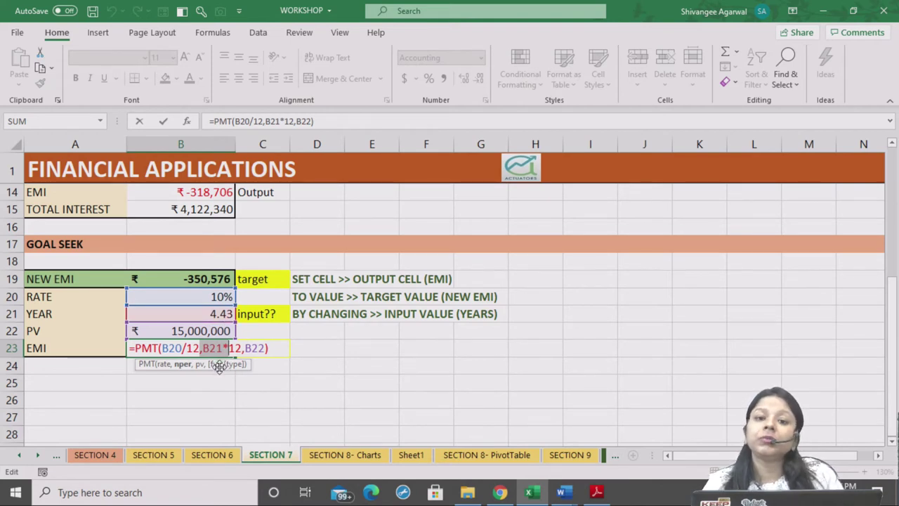
key(Return)
click(214, 345)
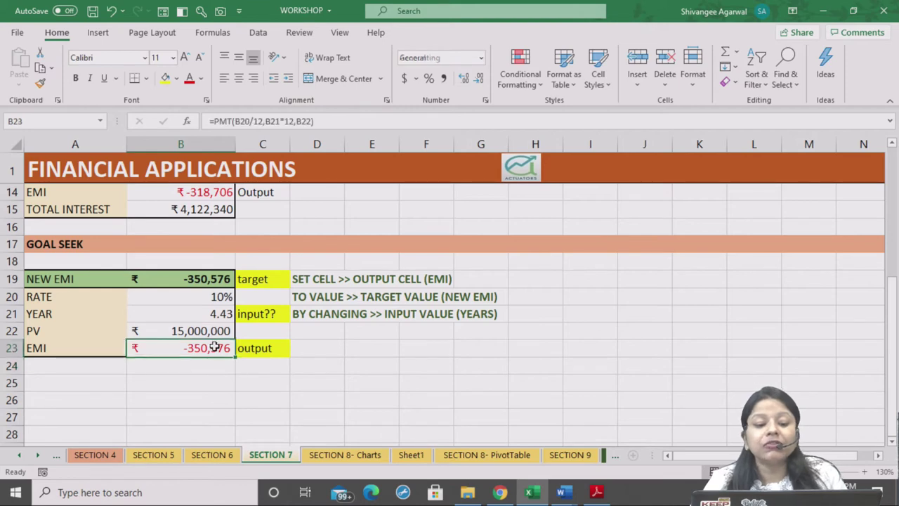
scroll(256, 346, up, 1)
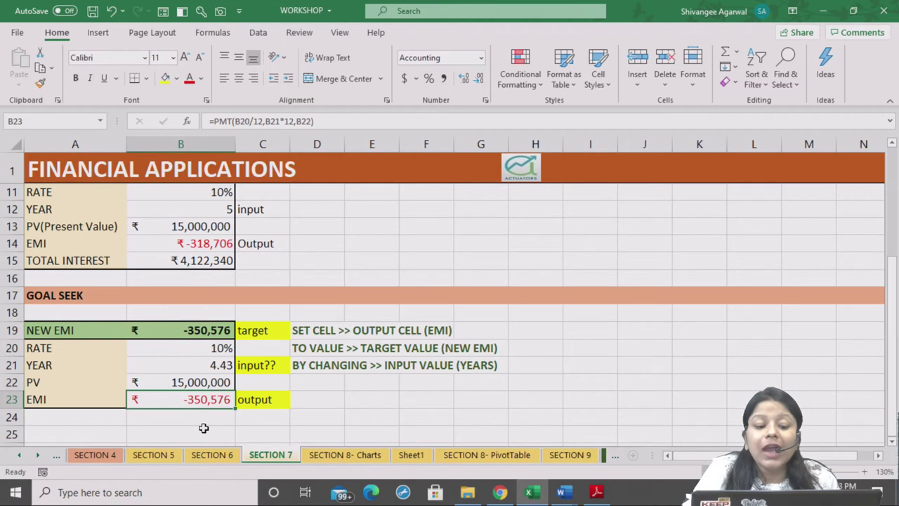
double_click(213, 400)
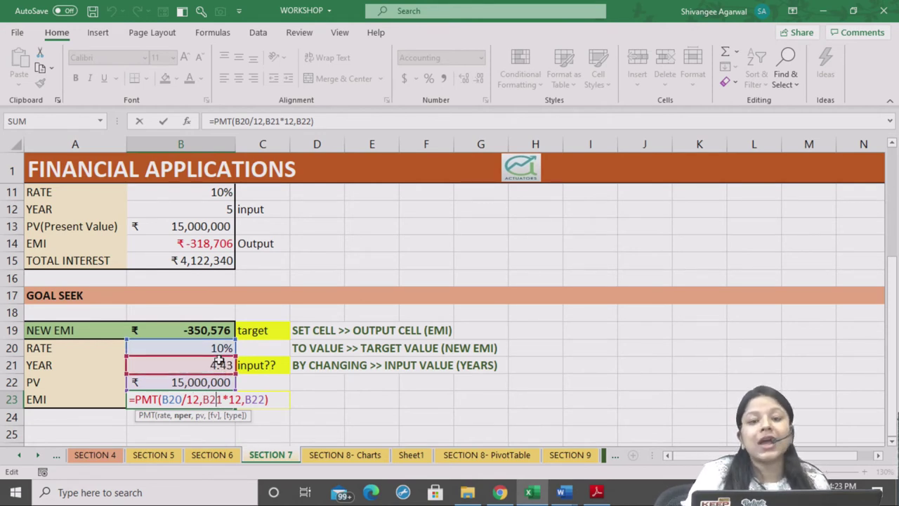
key(Return)
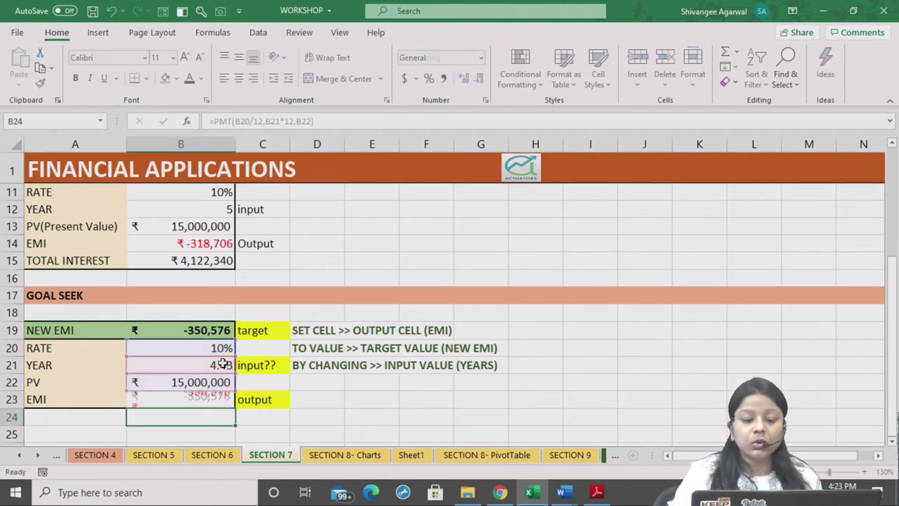
Write '(this should be a function which should involve the input as an argument)' in G19, then inspect B23's formula.
click(498, 332)
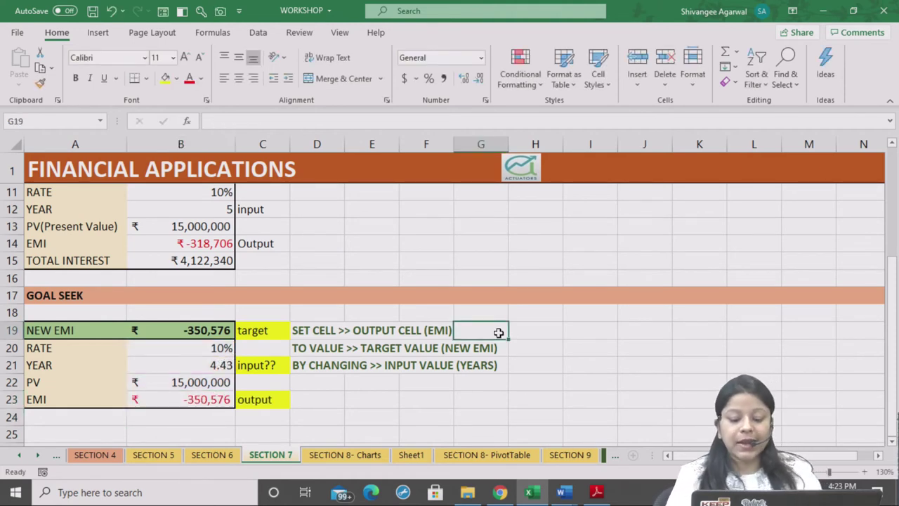
text((th)
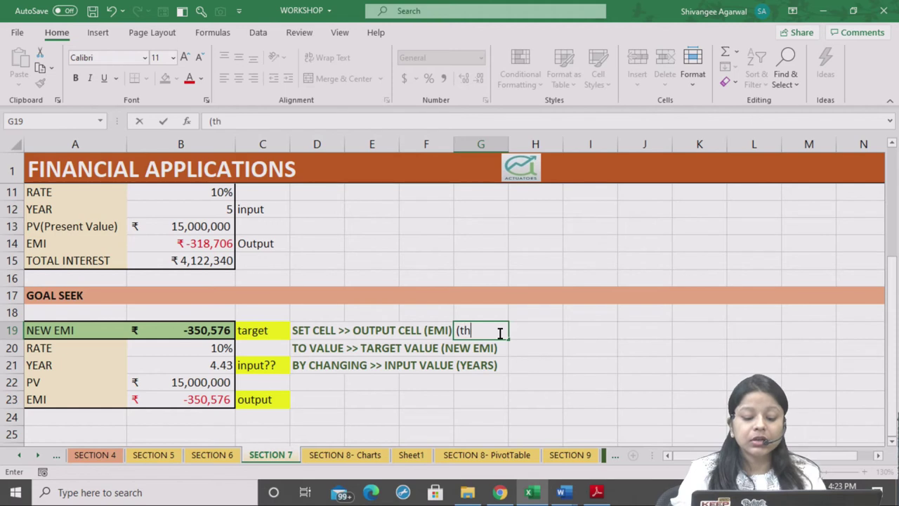
text(is shou)
text(ld be )
text(a function which sh)
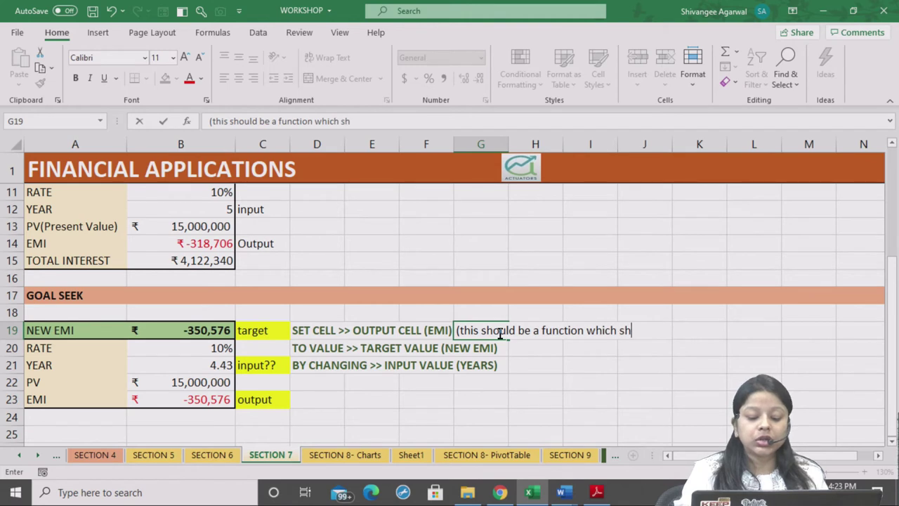
text(ould involve the input)
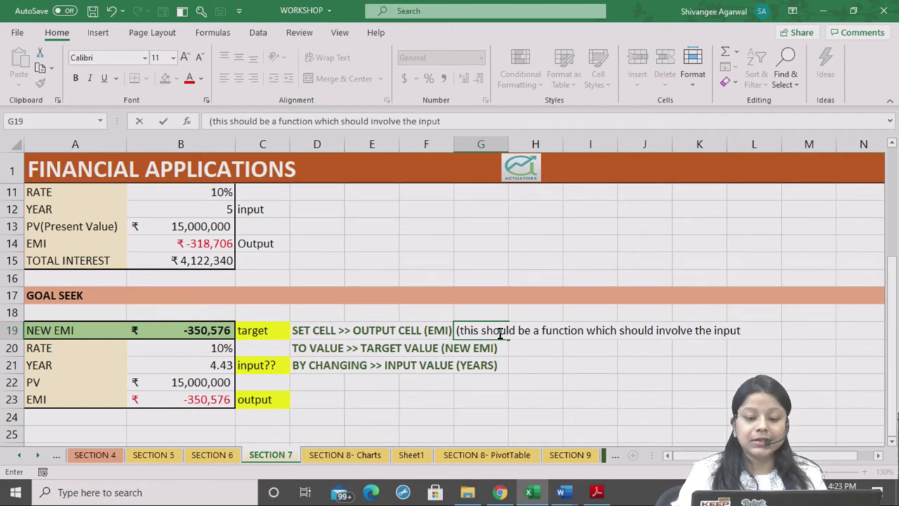
text(reg)
key(BackSpace)
key(BackSpace)
text(ment))
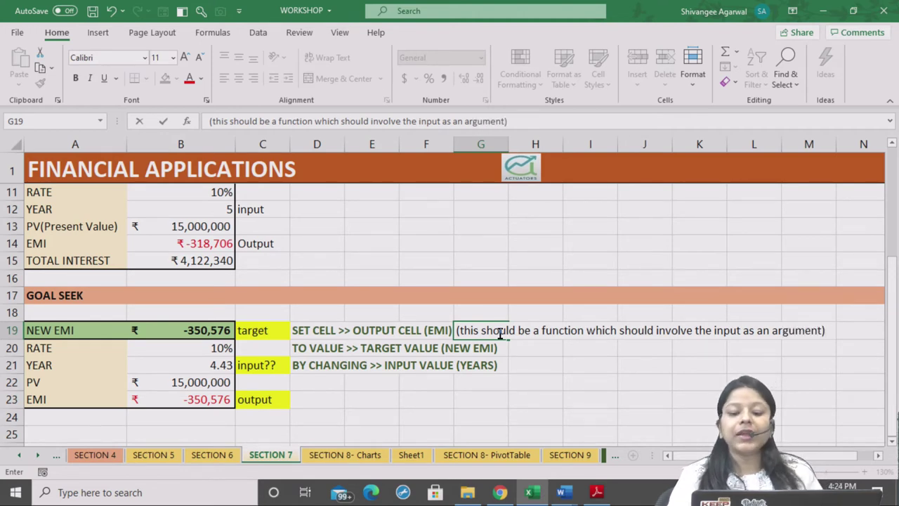
click(174, 399)
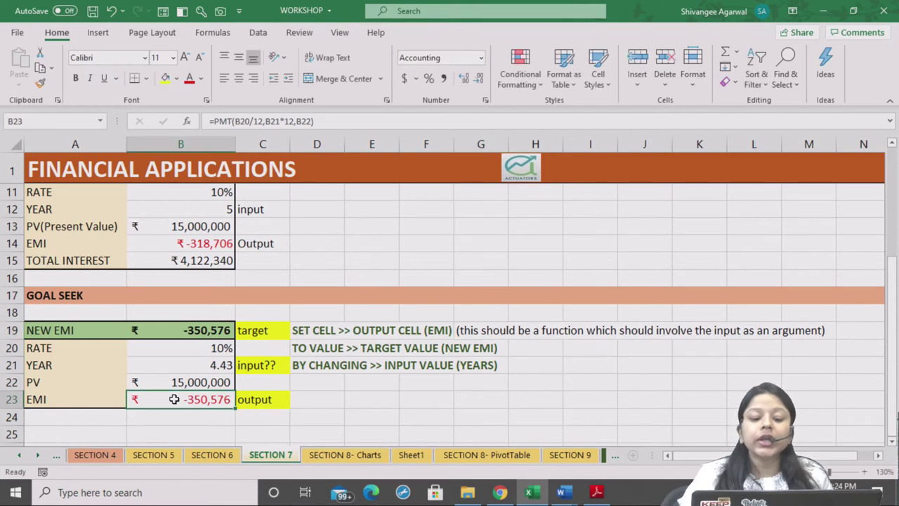
double_click(174, 399)
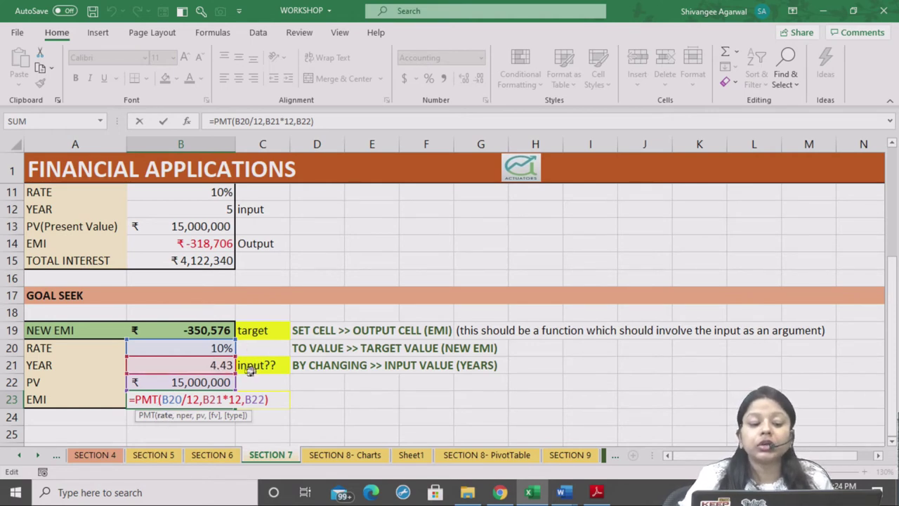
drag(231, 399, 202, 399)
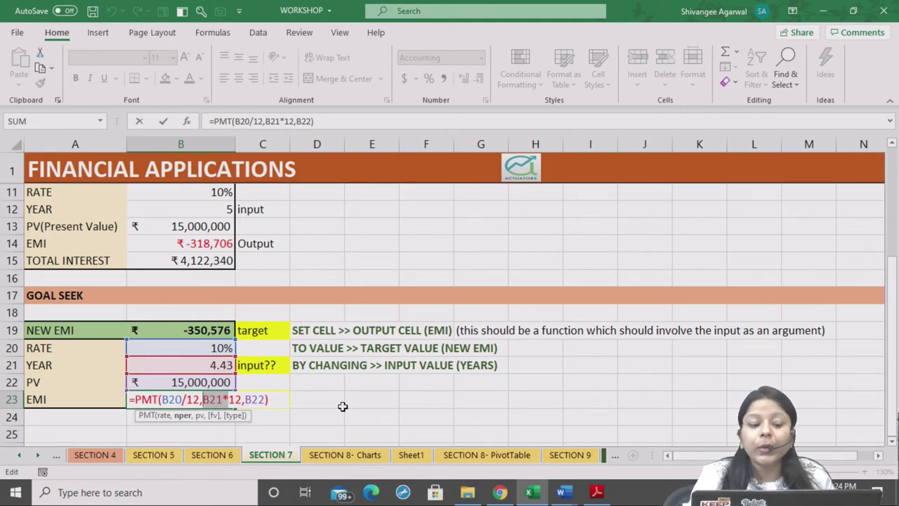
key(Return)
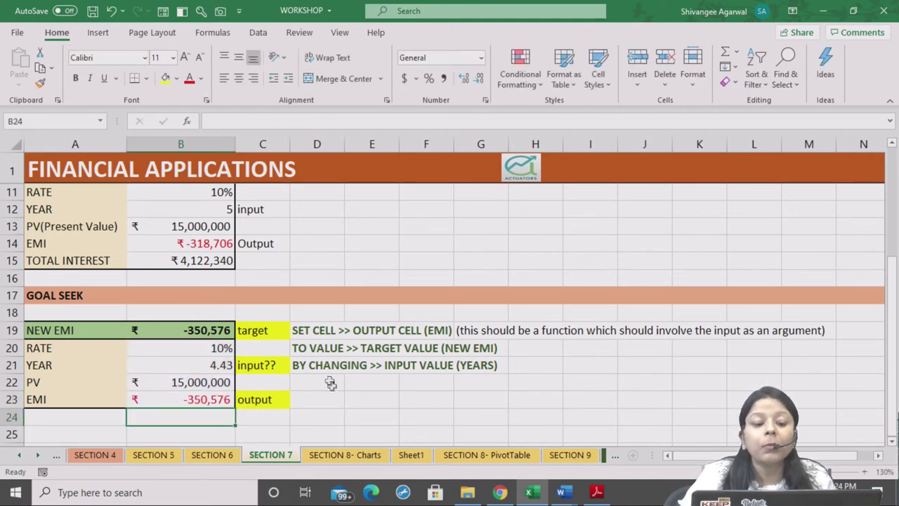
scroll(330, 383, up, 1)
click(184, 277)
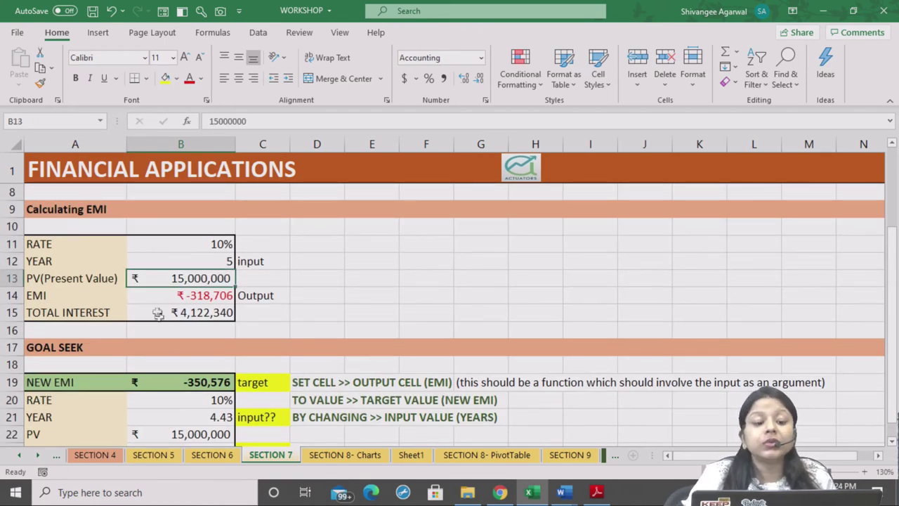
click(196, 245)
click(200, 264)
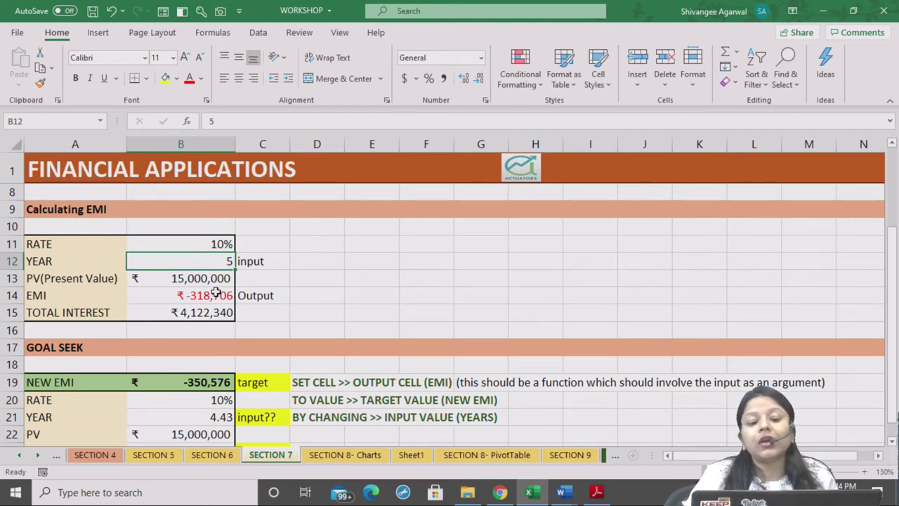
click(217, 293)
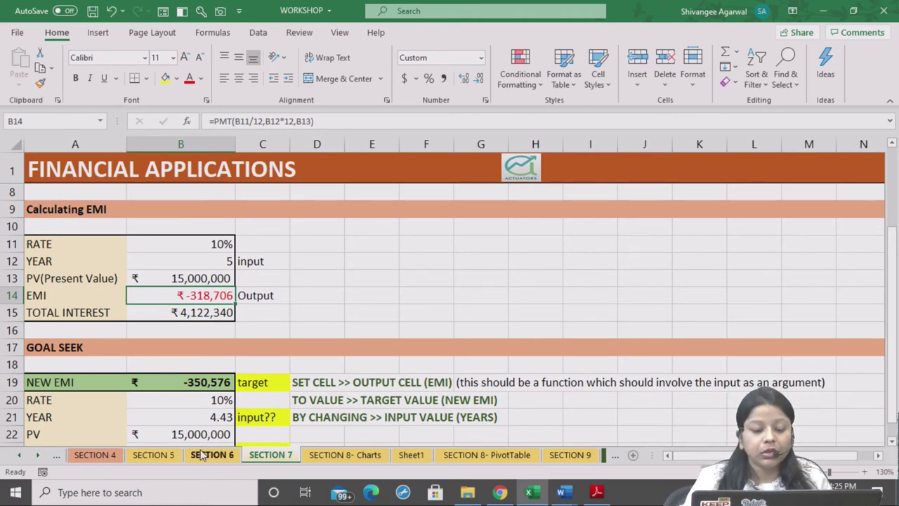
scroll(221, 398, down, 1)
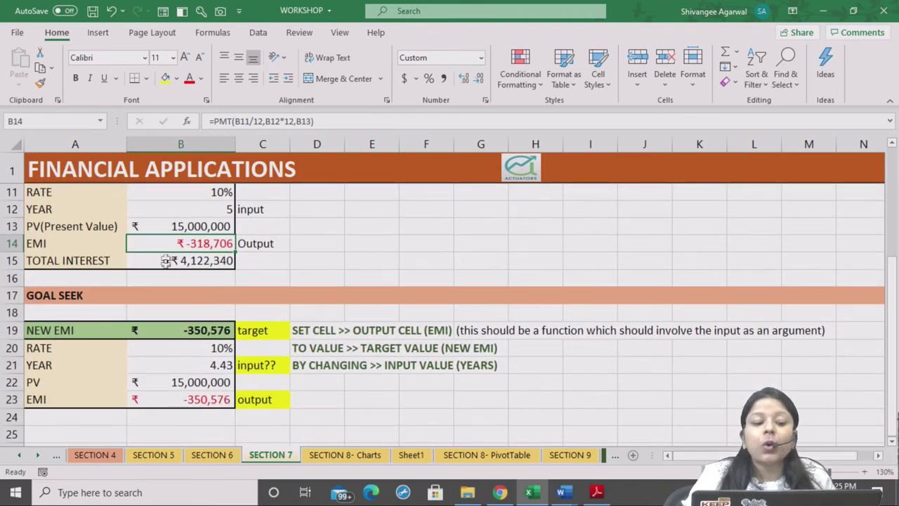
scroll(167, 283, up, 1)
scroll(164, 257, down, 2)
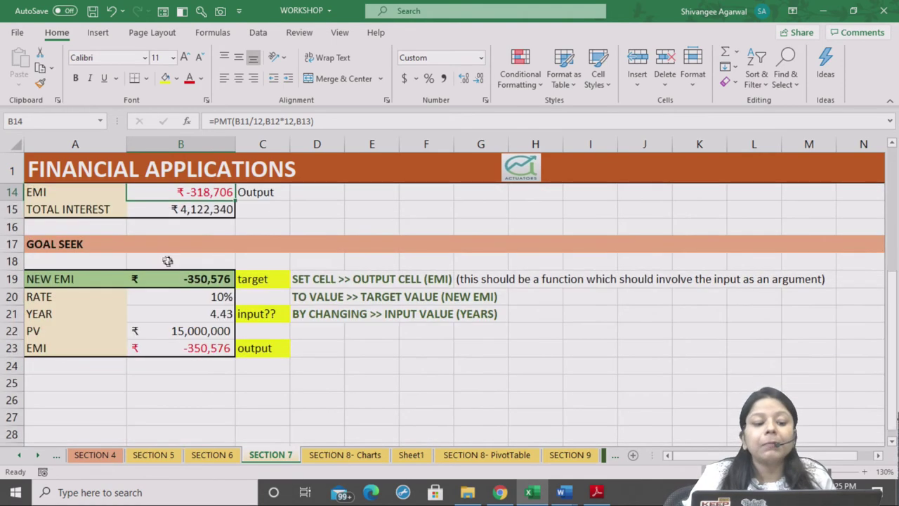
double_click(180, 347)
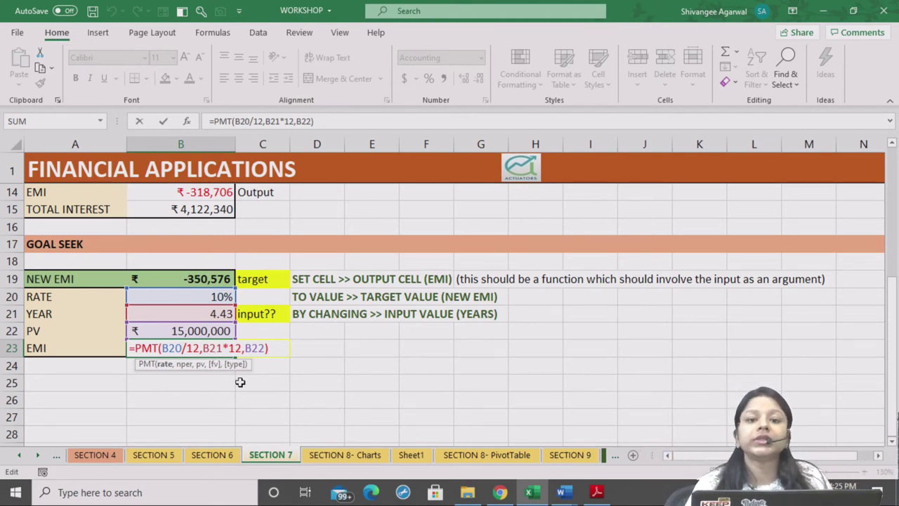
key(Return)
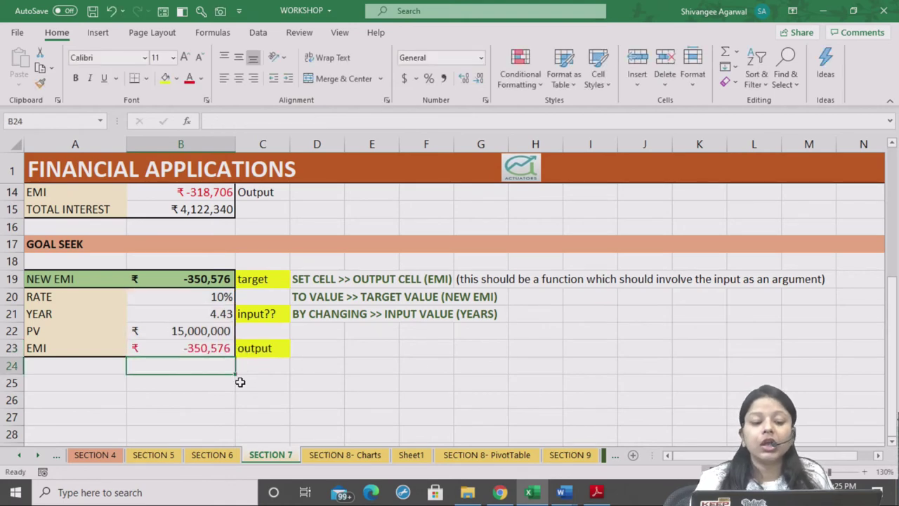
scroll(239, 381, up, 4)
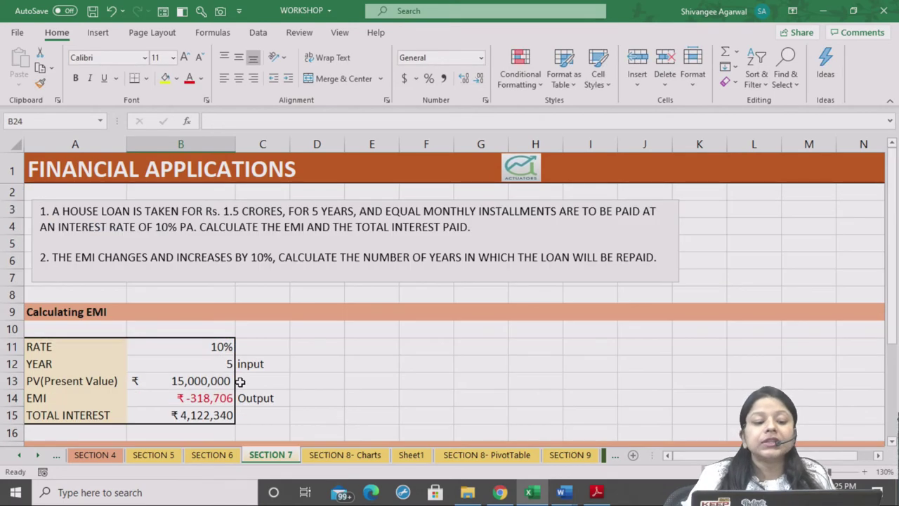
View the SECTION 9 MACROS sheet zoomed in with a shorter row 1, then move to SECTION 8- PivotTable.
click(53, 179)
click(561, 455)
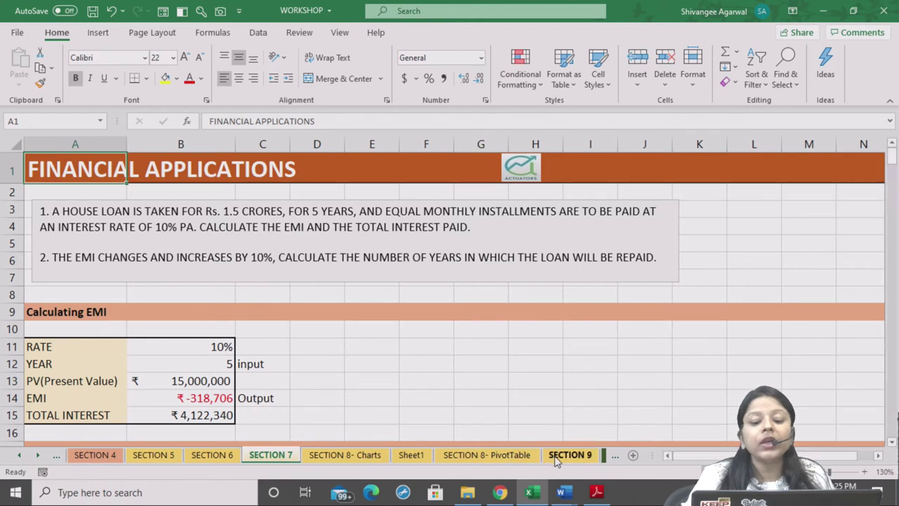
click(866, 471)
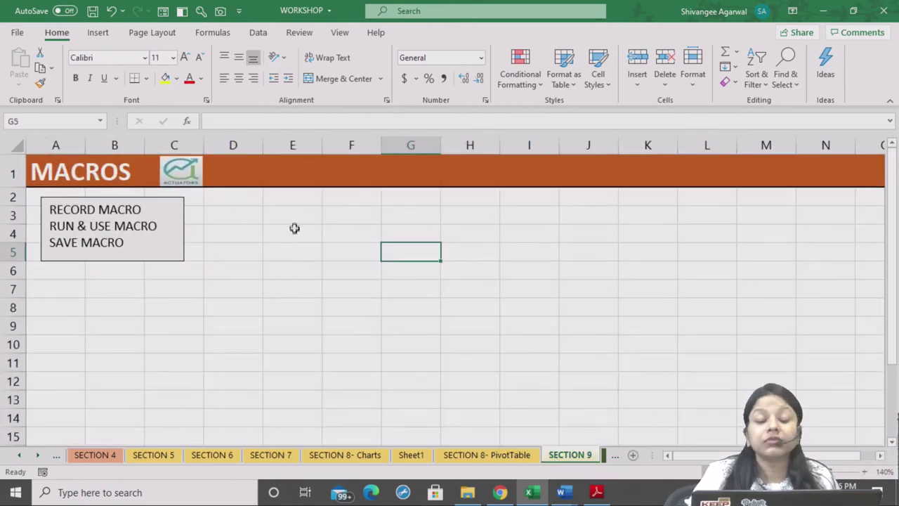
drag(294, 229, 232, 252)
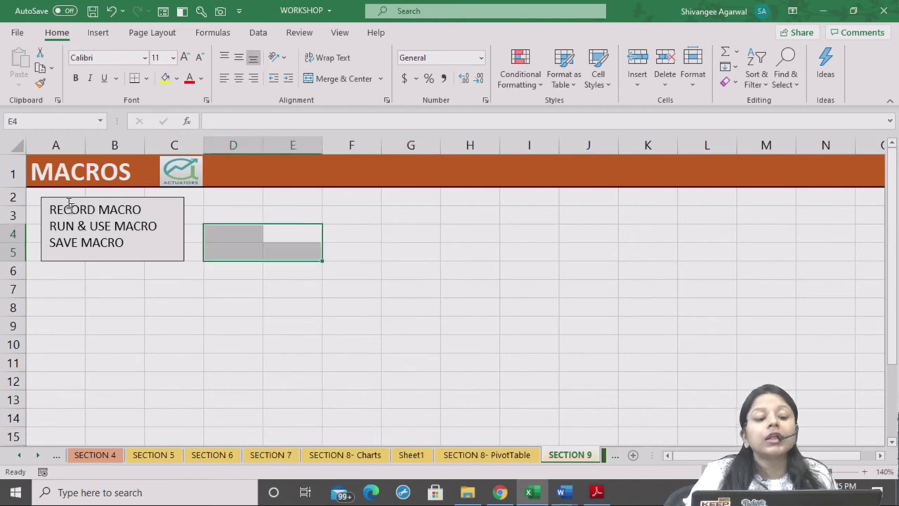
drag(5, 190, 5, 186)
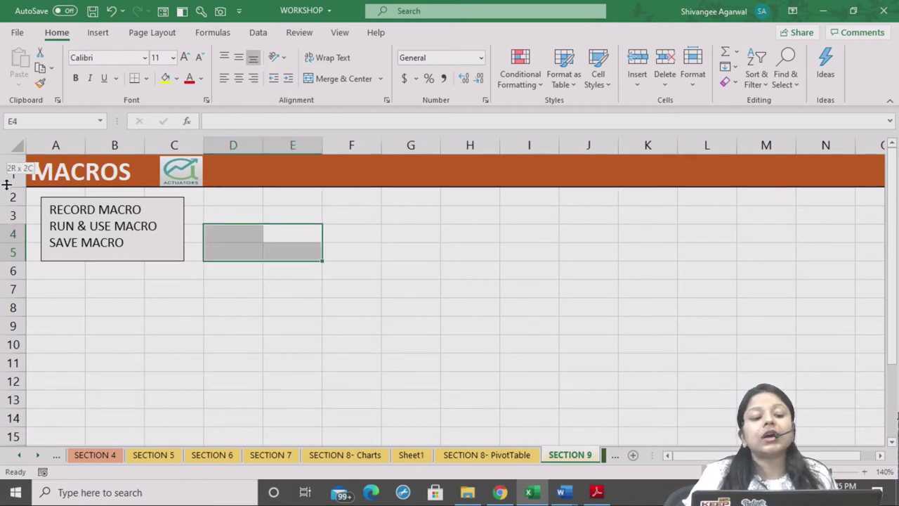
click(157, 179)
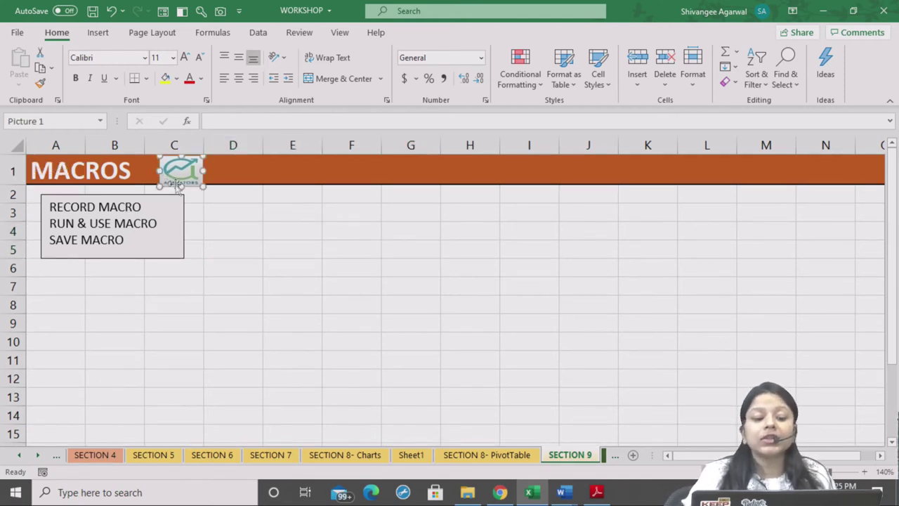
click(244, 235)
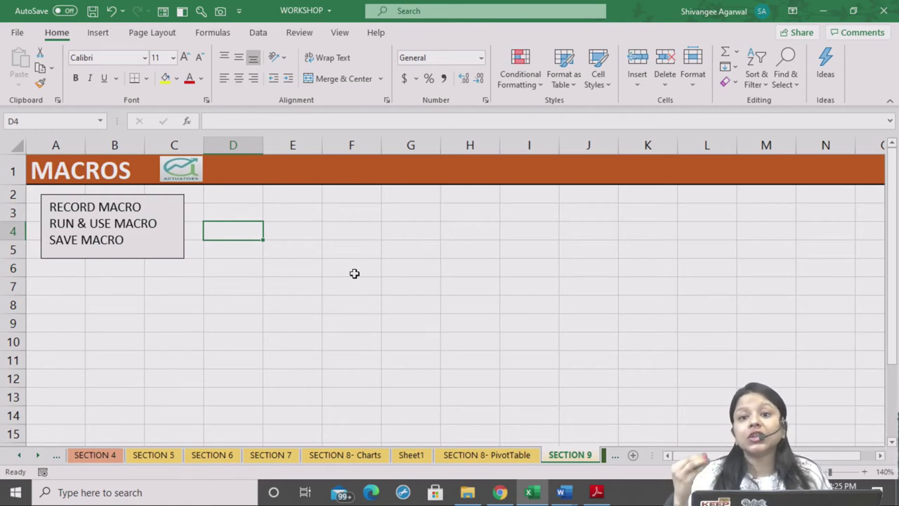
click(487, 454)
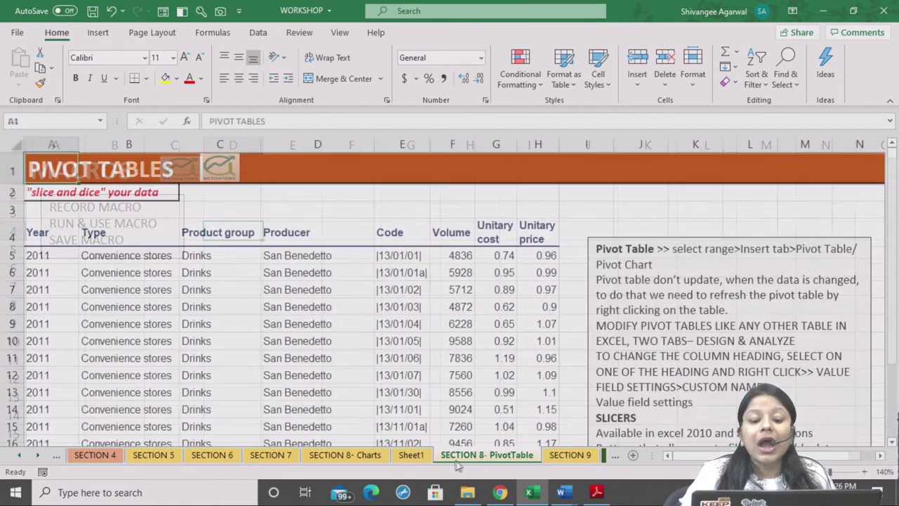
click(570, 454)
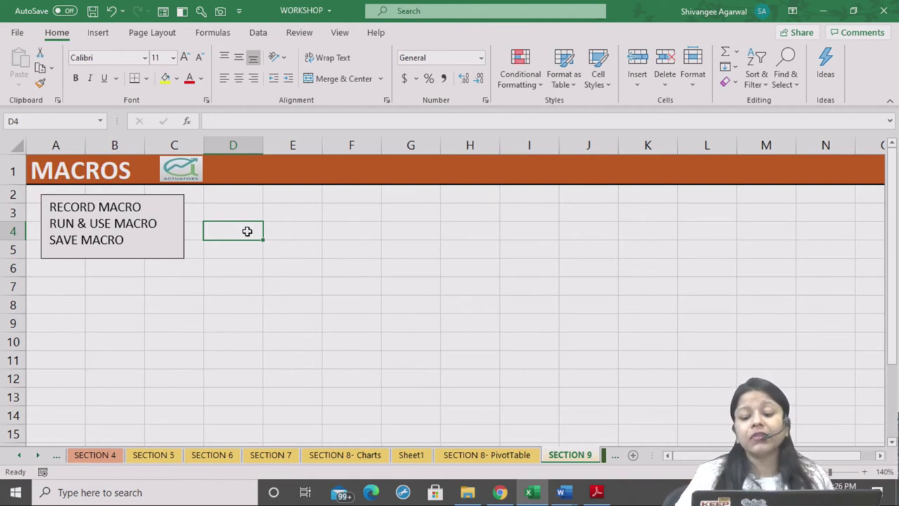
click(864, 471)
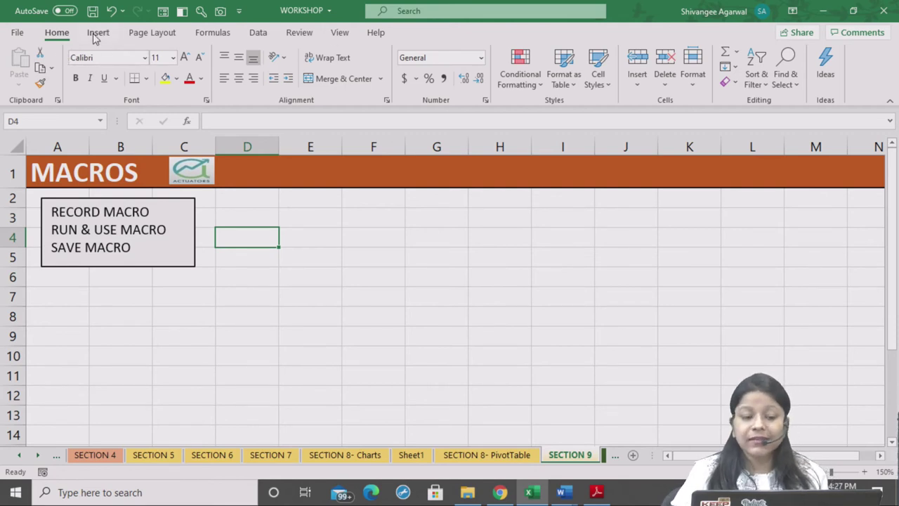
Tick Developer under Main Tabs in Excel Options' Customize Ribbon and confirm.
click(16, 33)
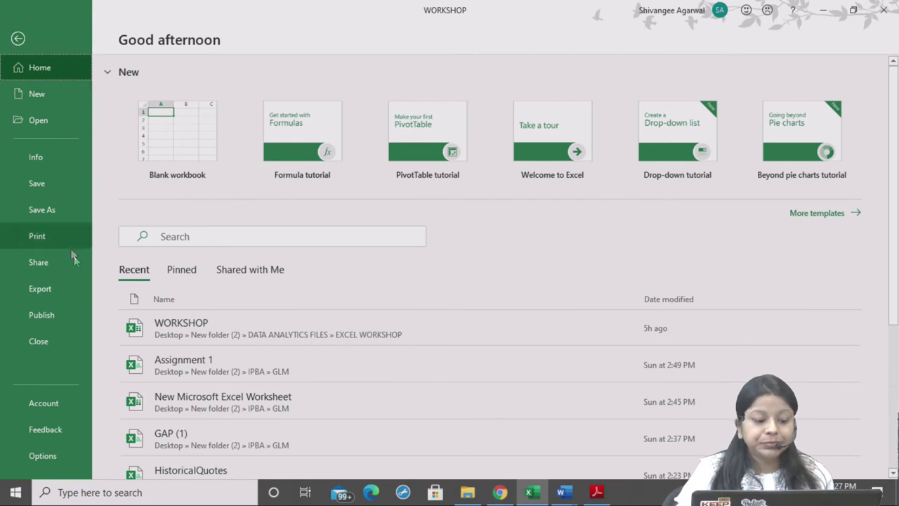
click(58, 461)
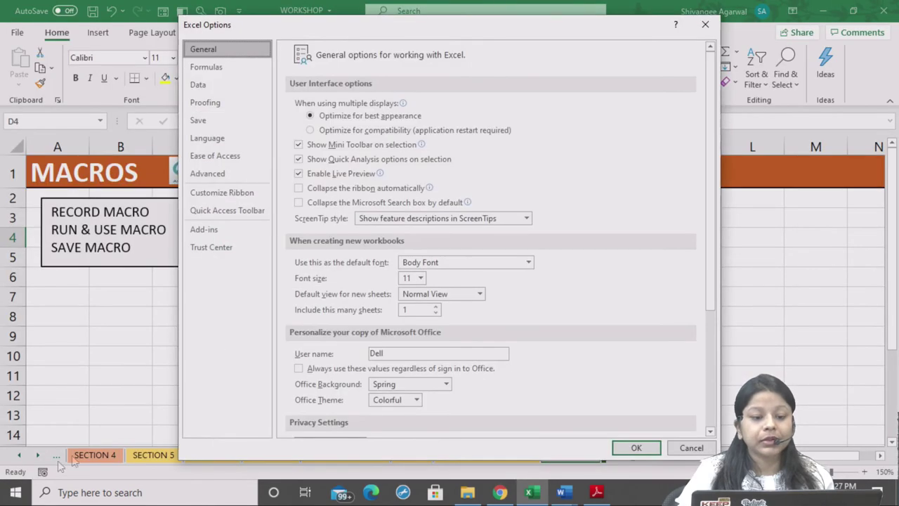
click(258, 195)
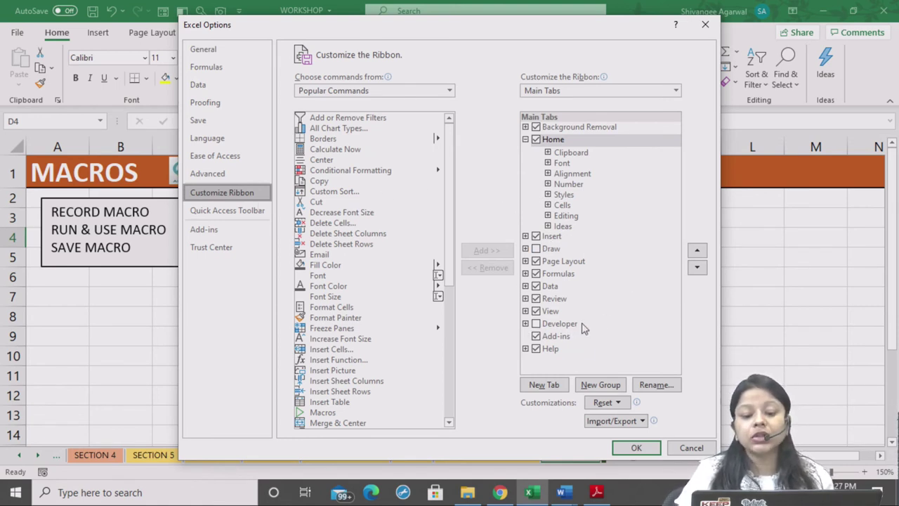
click(537, 324)
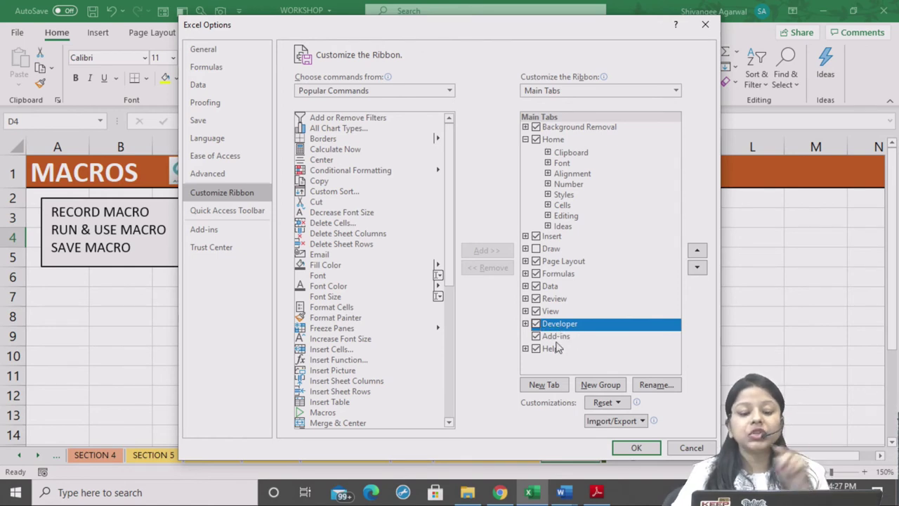
click(635, 449)
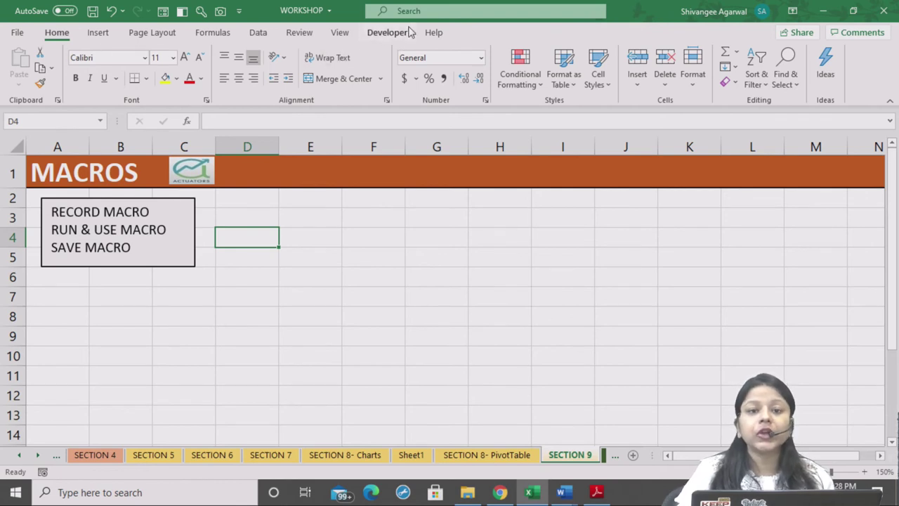
click(411, 33)
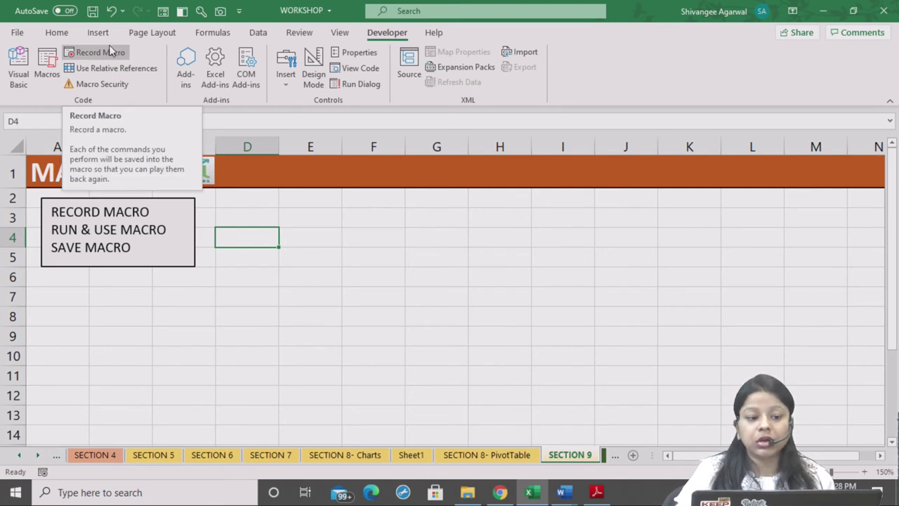
click(334, 237)
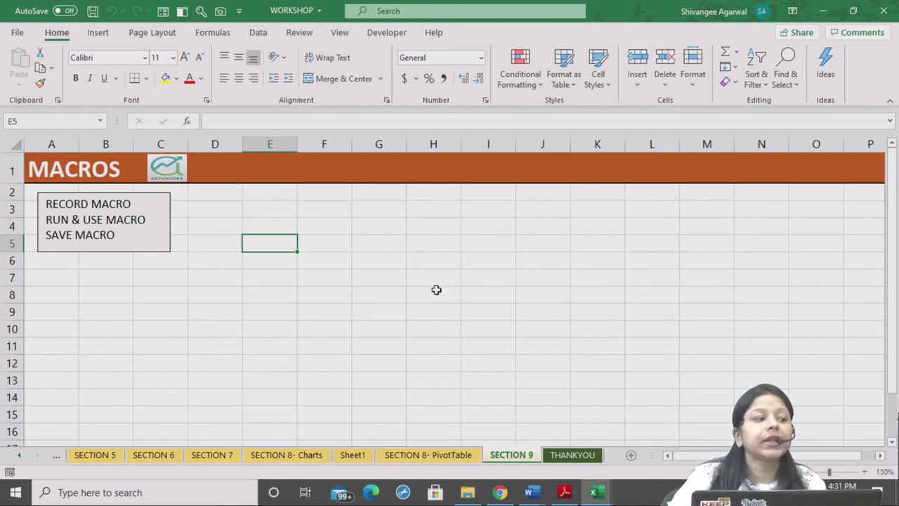
Give E5 a yellow fill with bold blue text, enter 'hello', and centre it.
click(165, 79)
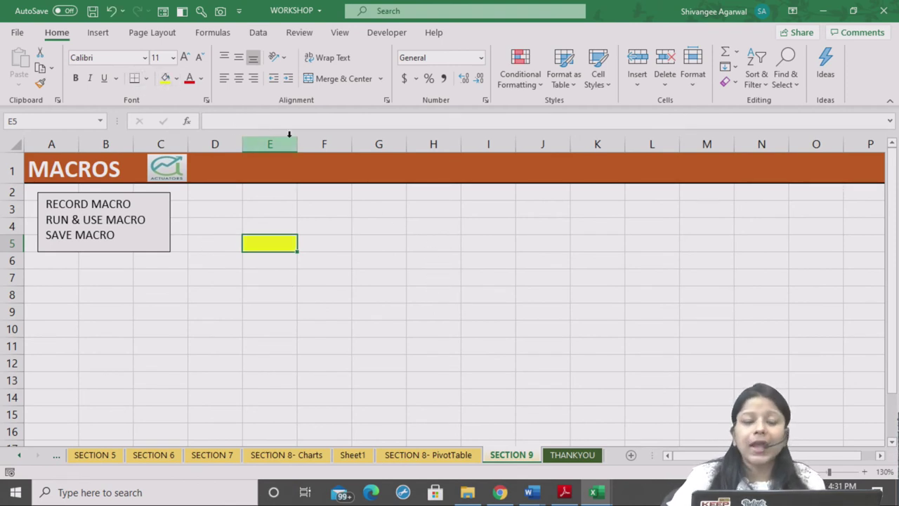
click(202, 80)
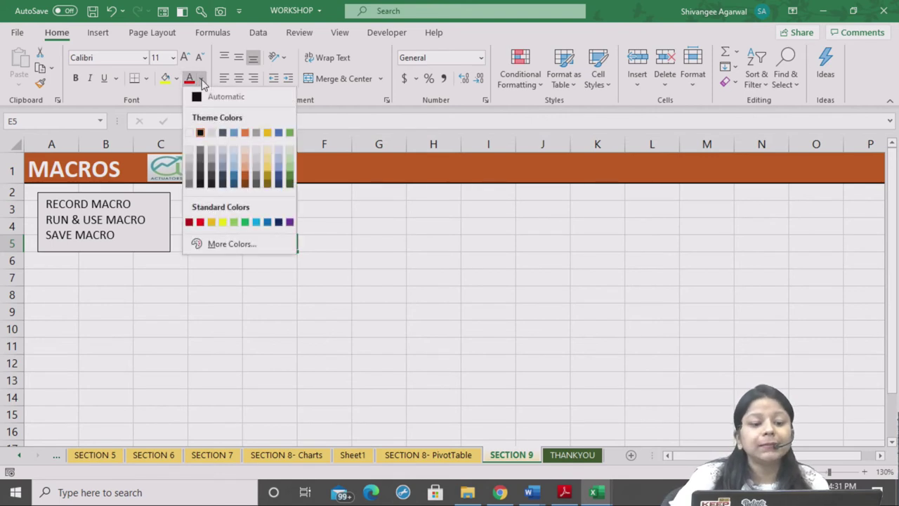
click(270, 224)
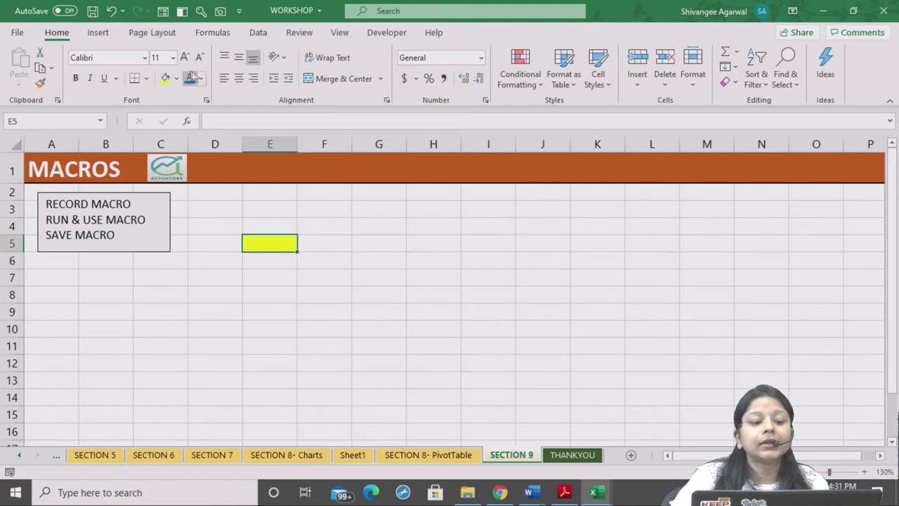
click(75, 78)
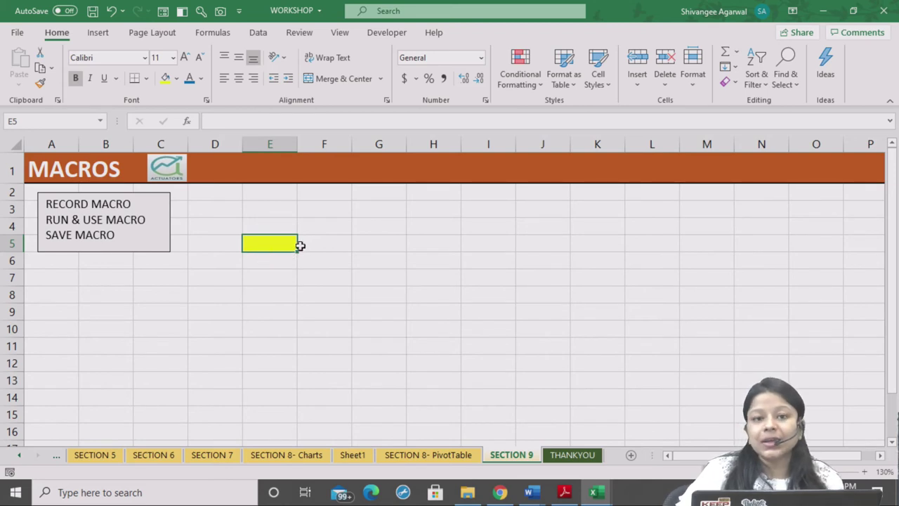
text(hello)
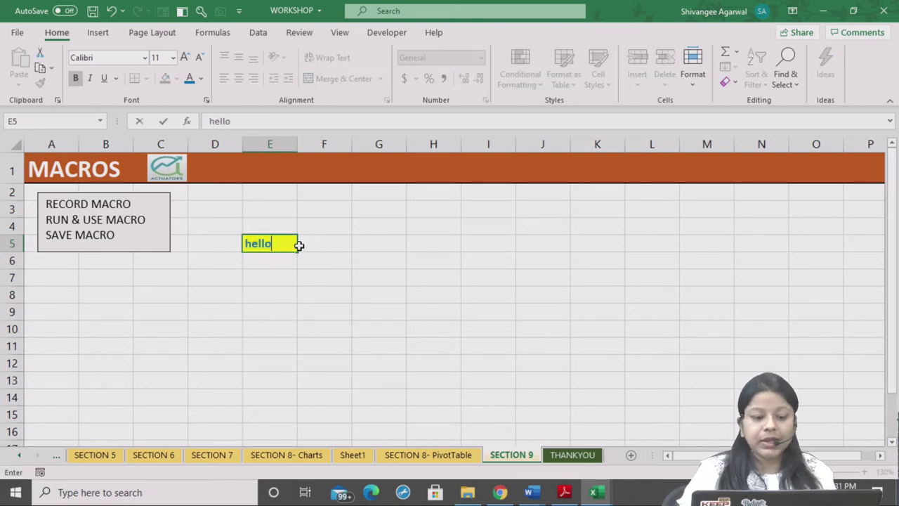
key(Return)
click(274, 243)
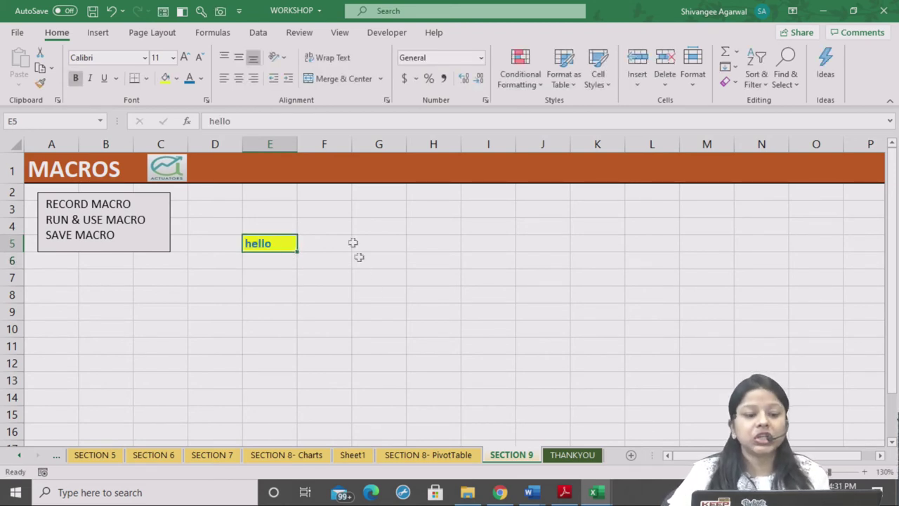
key(ctrl+shift+m)
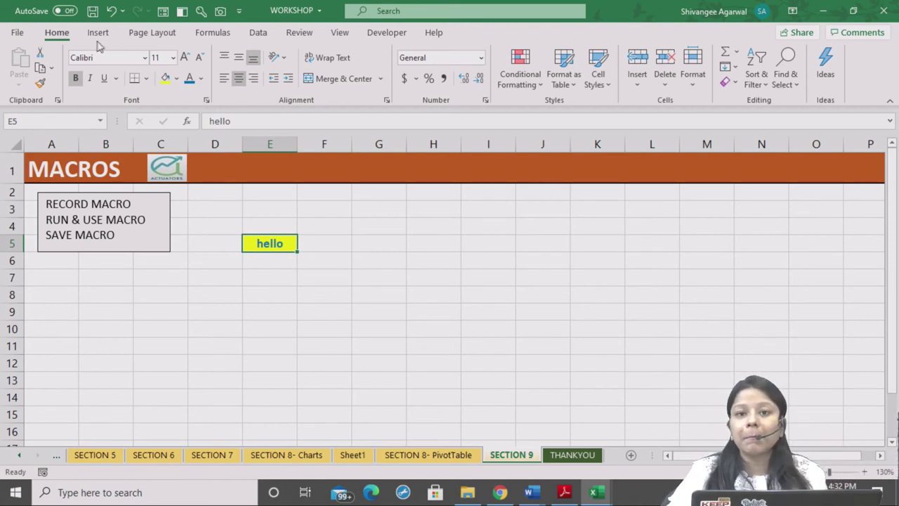
click(359, 209)
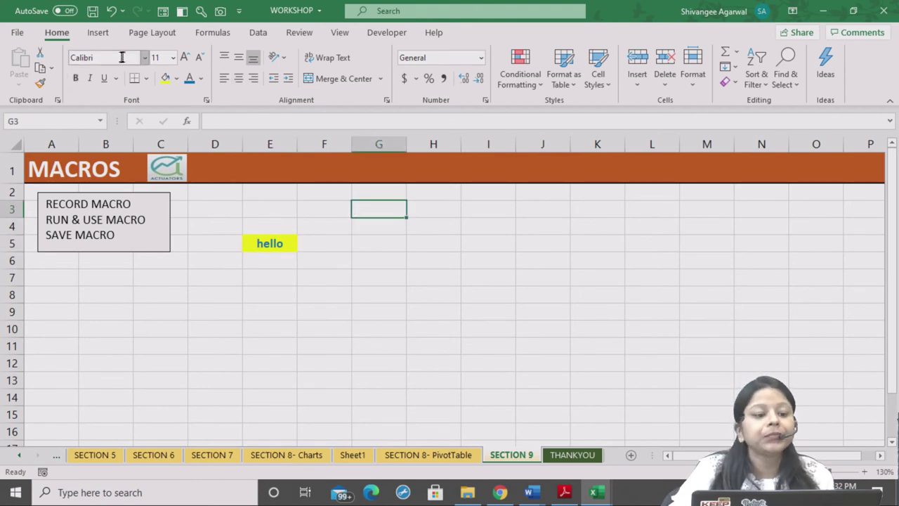
Record macro Edit1 with shortcut Ctrl+Shift+E and description 'Edit the cell as yellow'.
click(387, 32)
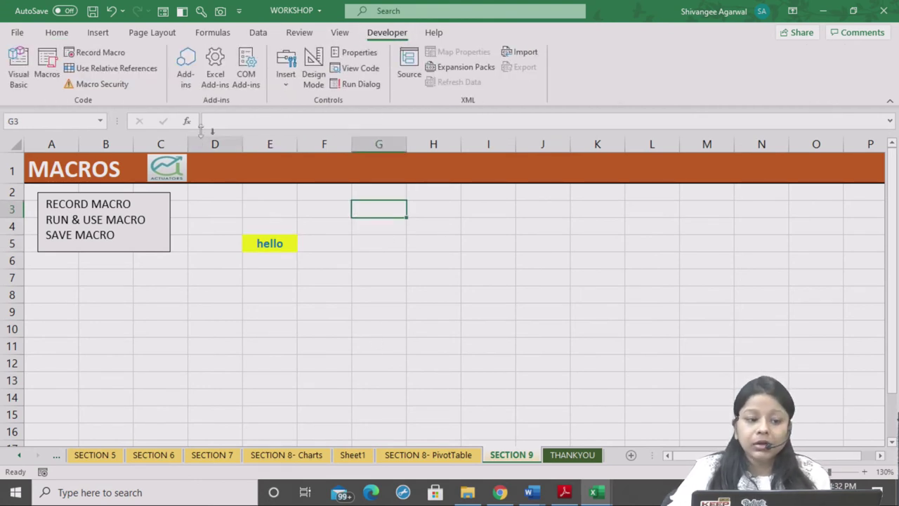
click(124, 56)
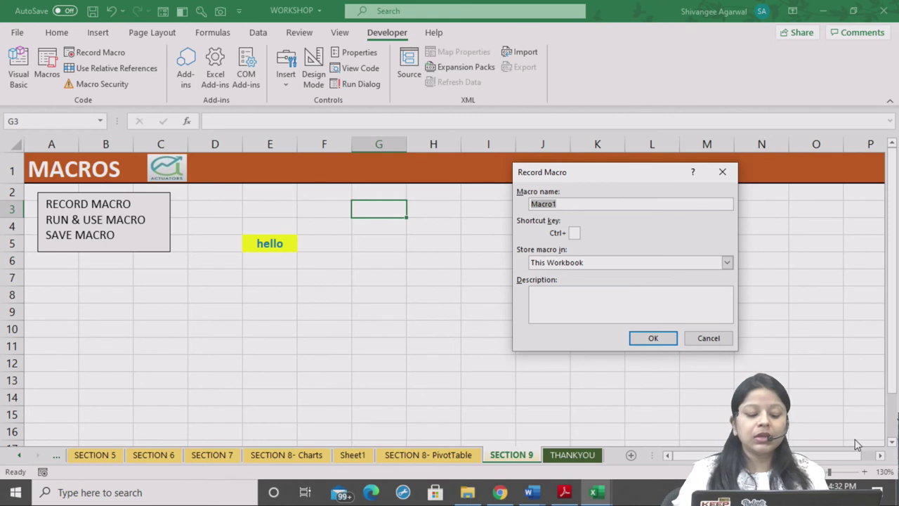
text(Edit1)
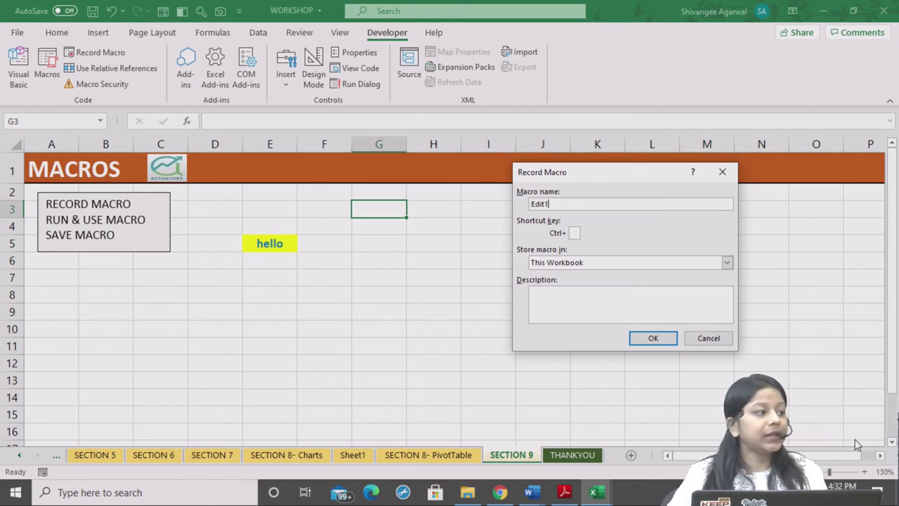
click(574, 233)
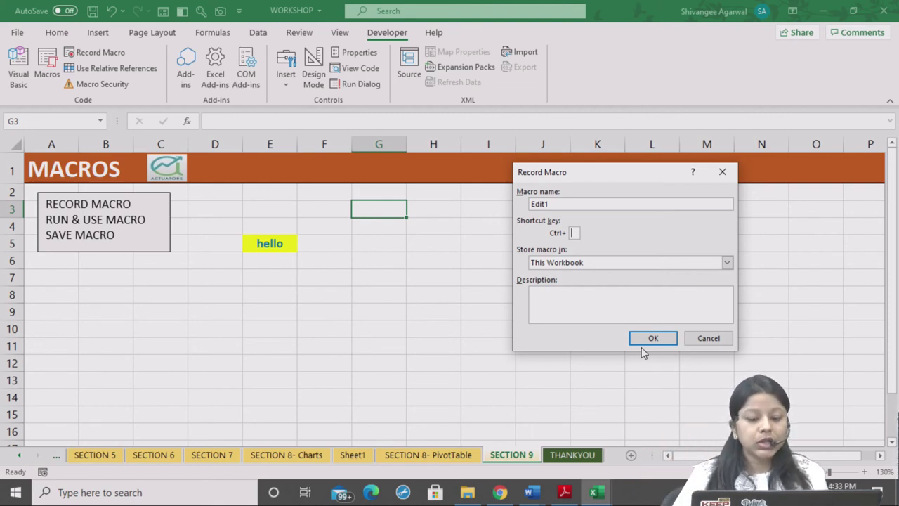
text(E)
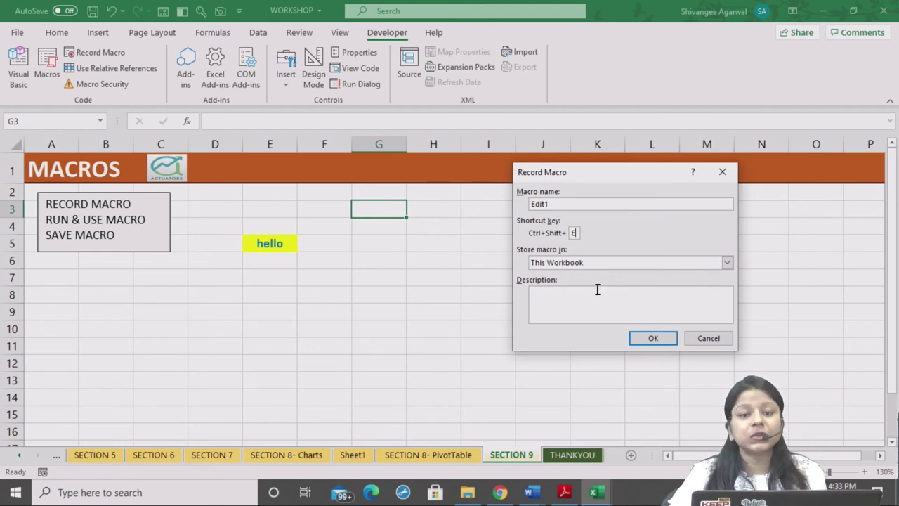
click(572, 305)
text(Edit the cell as yellow)
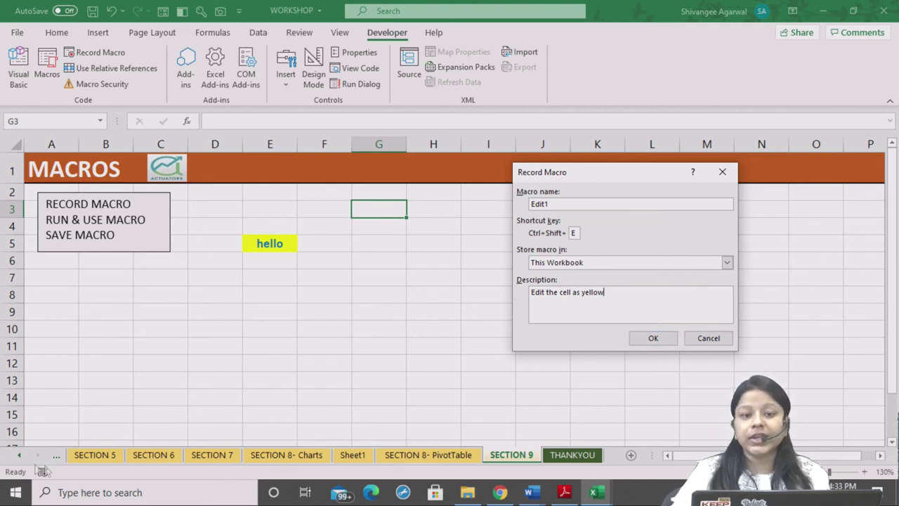
click(653, 338)
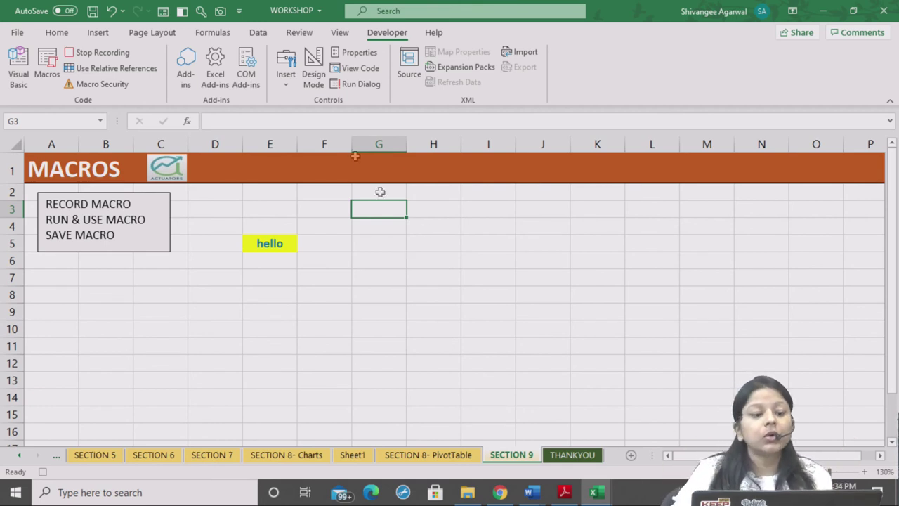
Fill cell G3 yellow and stop recording the Edit1 macro.
click(59, 33)
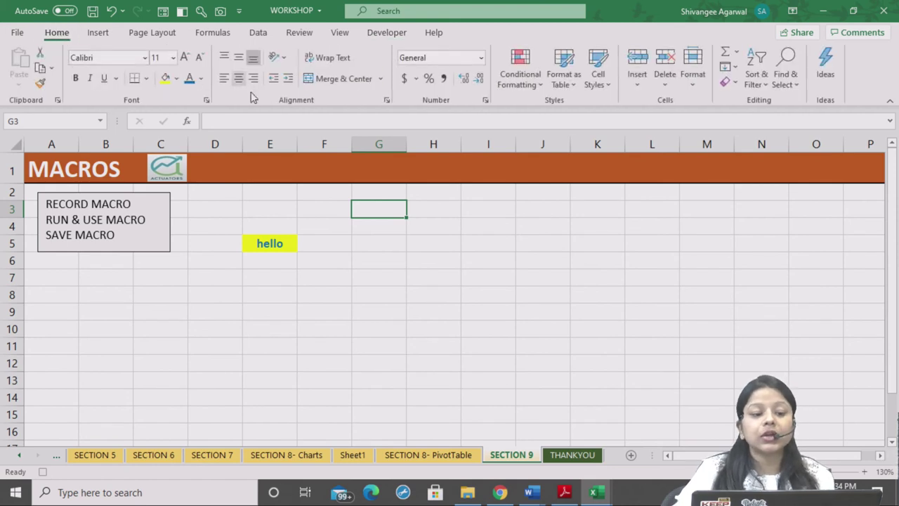
click(166, 77)
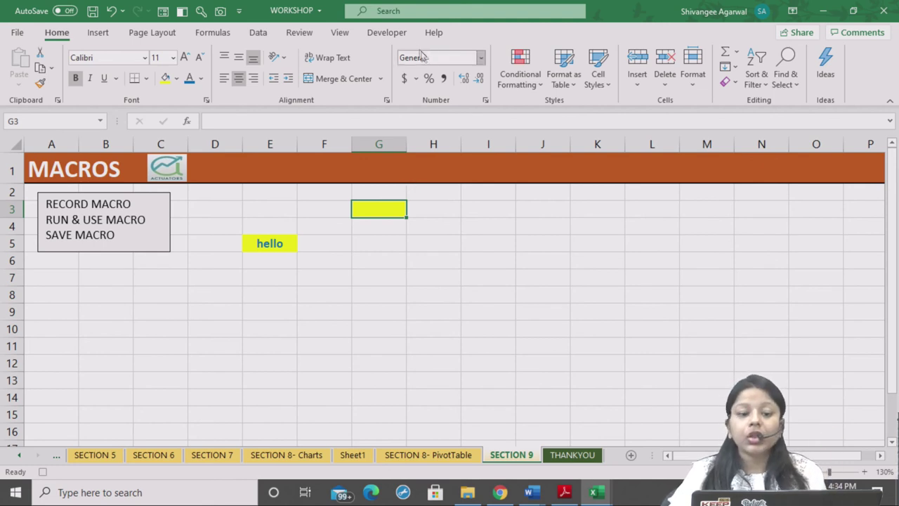
click(388, 34)
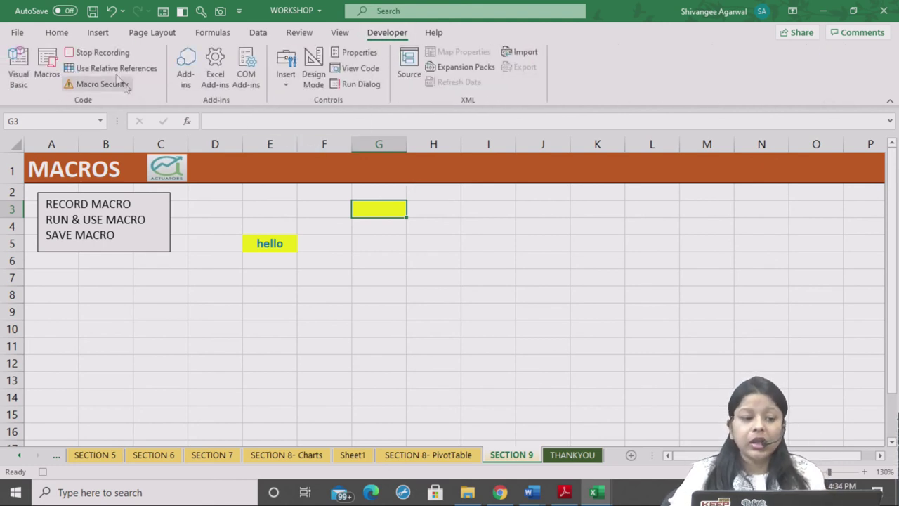
click(102, 54)
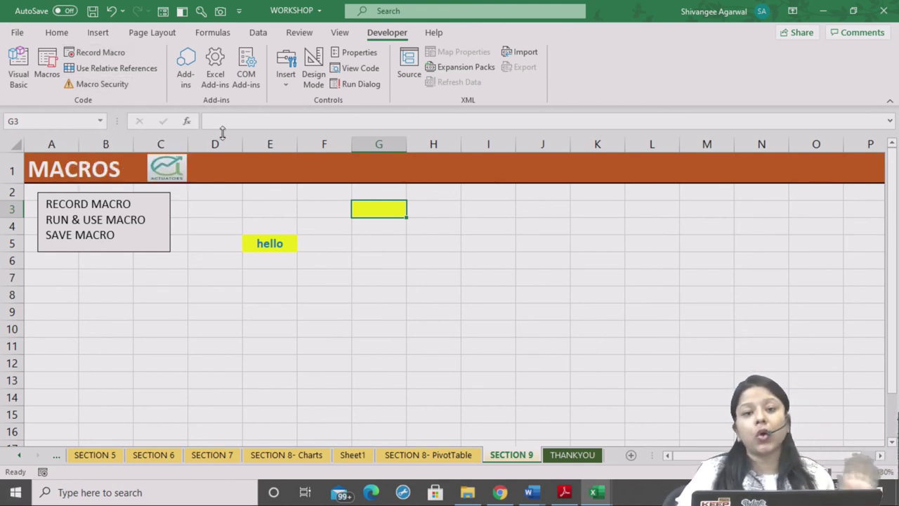
Enter 'hello' in cell G3.
click(457, 240)
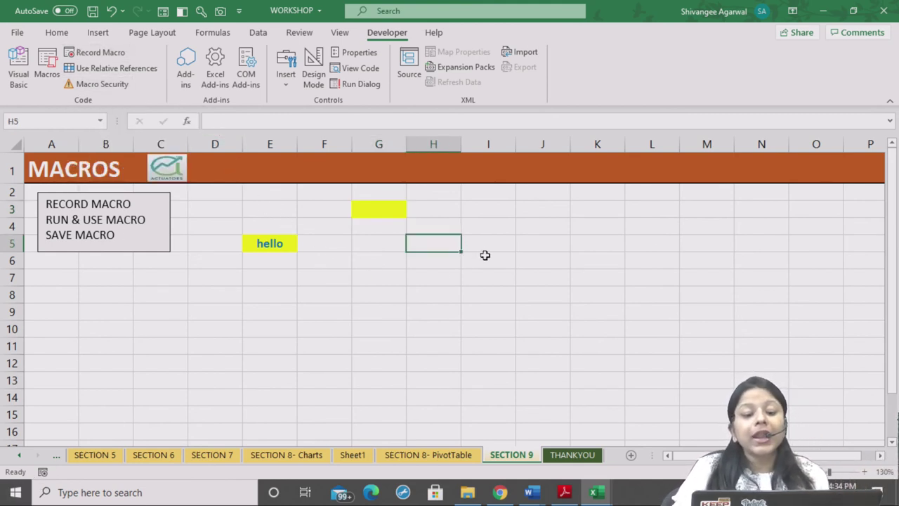
click(388, 209)
text(hello)
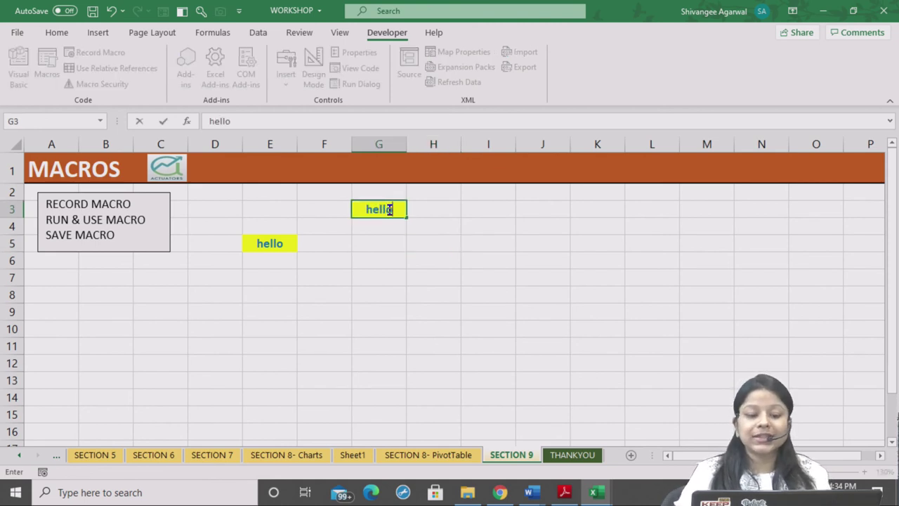
key(Return)
Run Edit1 from the Macros dialog (This Workbook) on I5 and enter 'hi' there.
click(488, 244)
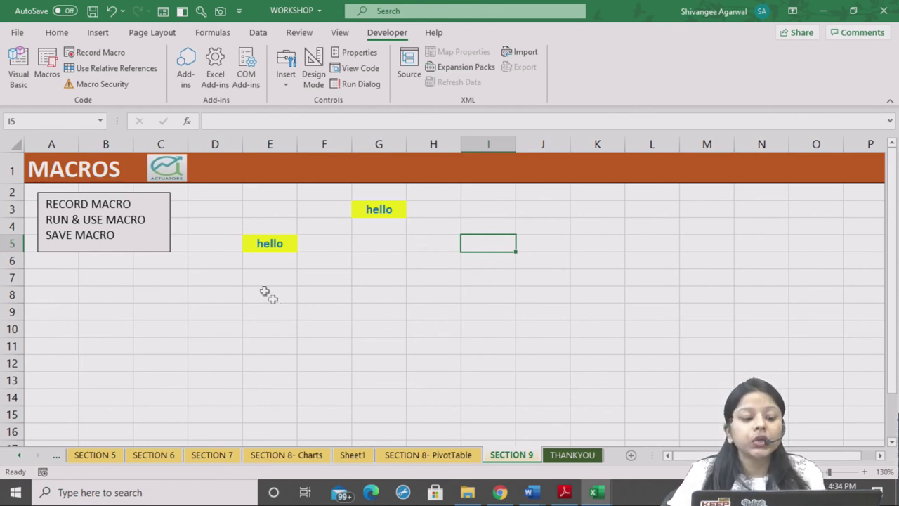
click(45, 74)
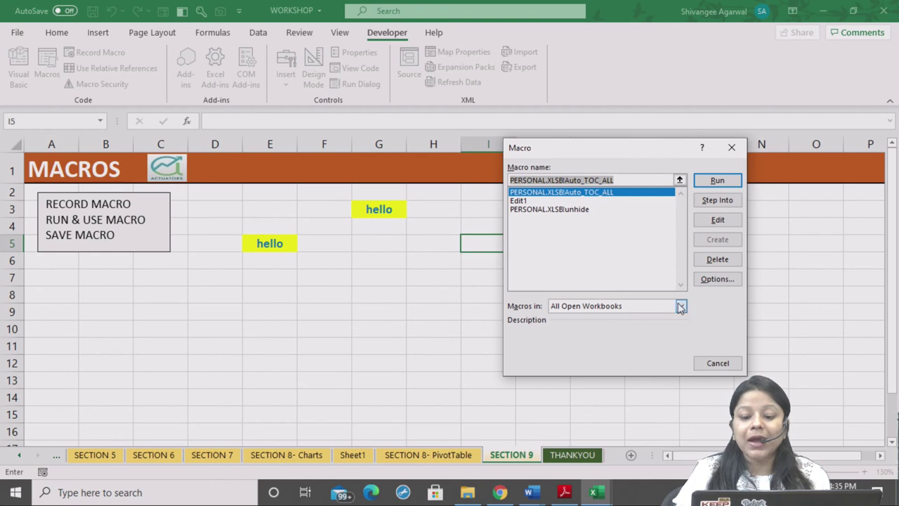
click(680, 306)
click(652, 327)
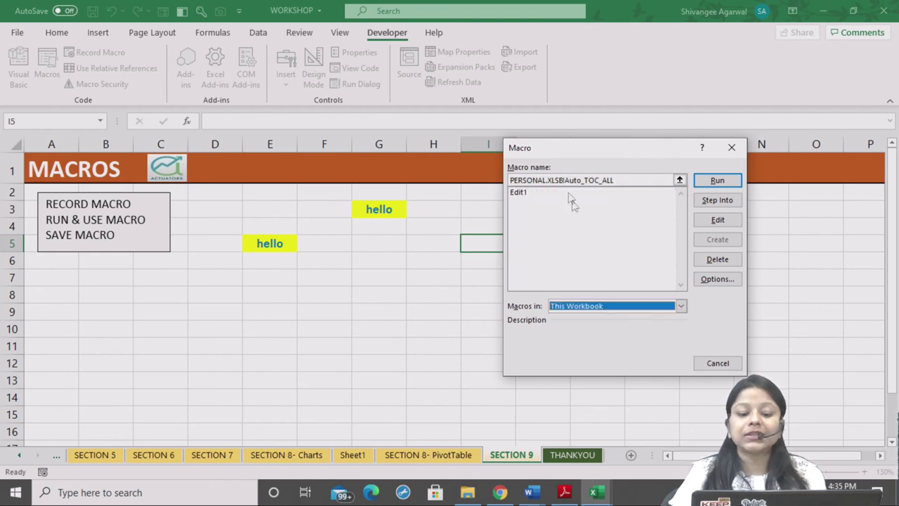
drag(587, 150, 660, 145)
click(604, 187)
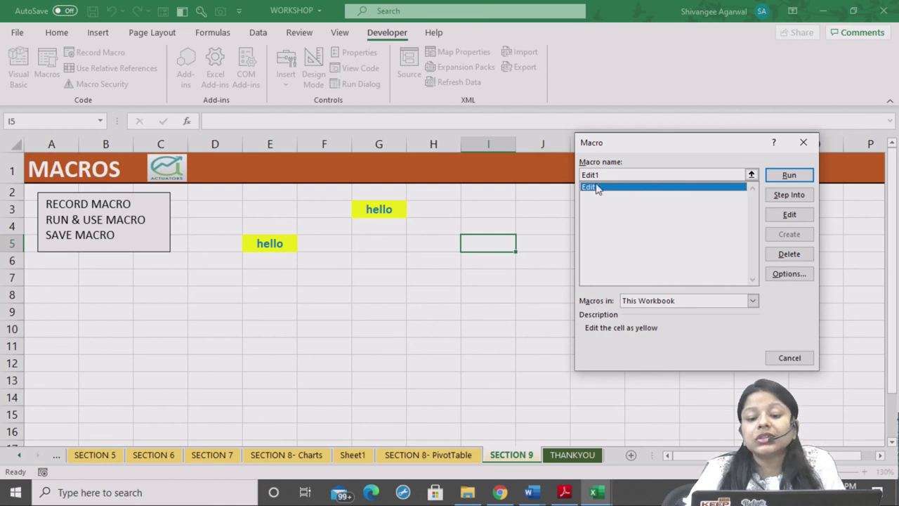
click(810, 177)
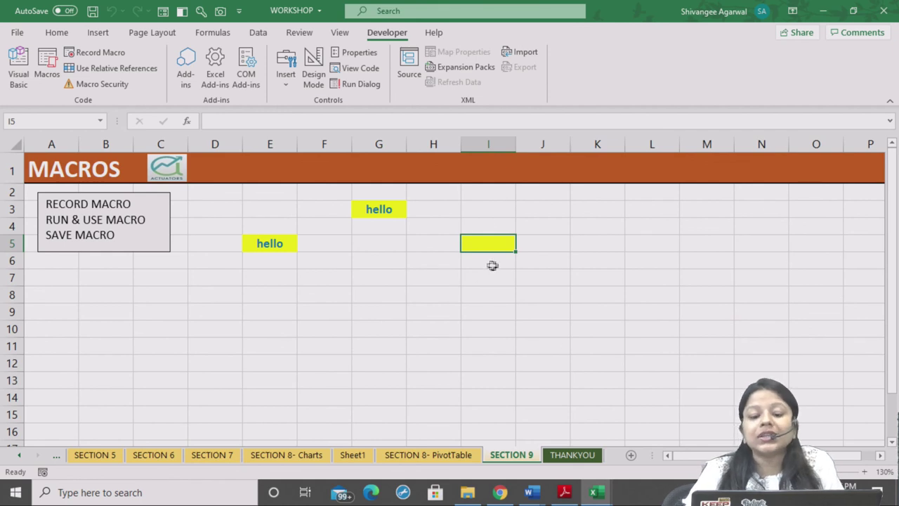
text(hi)
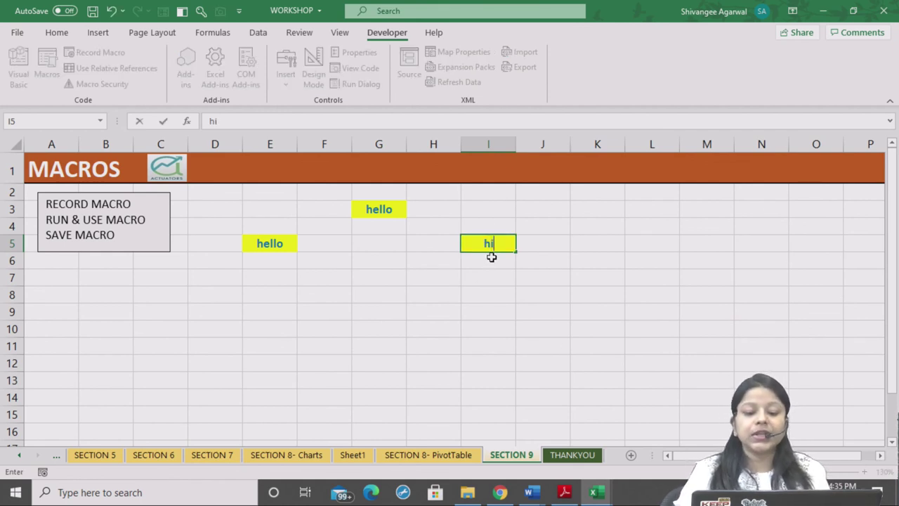
key(Return)
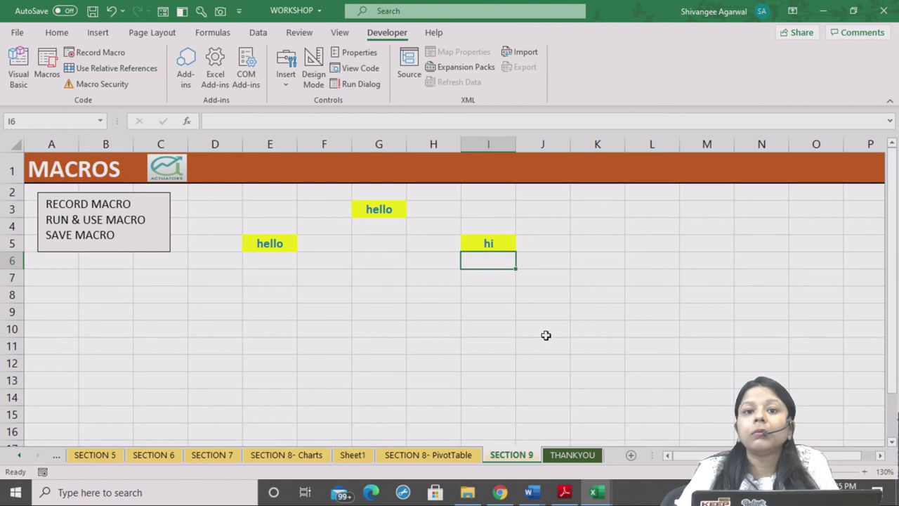
click(389, 290)
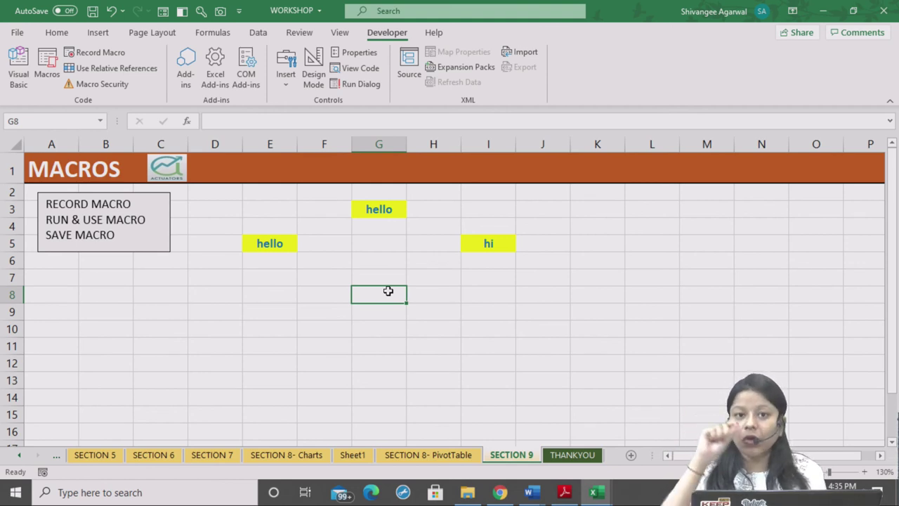
Fill G8 yellow with the Ctrl+Shift+H macro shortcut.
key(ctrl+shift+h)
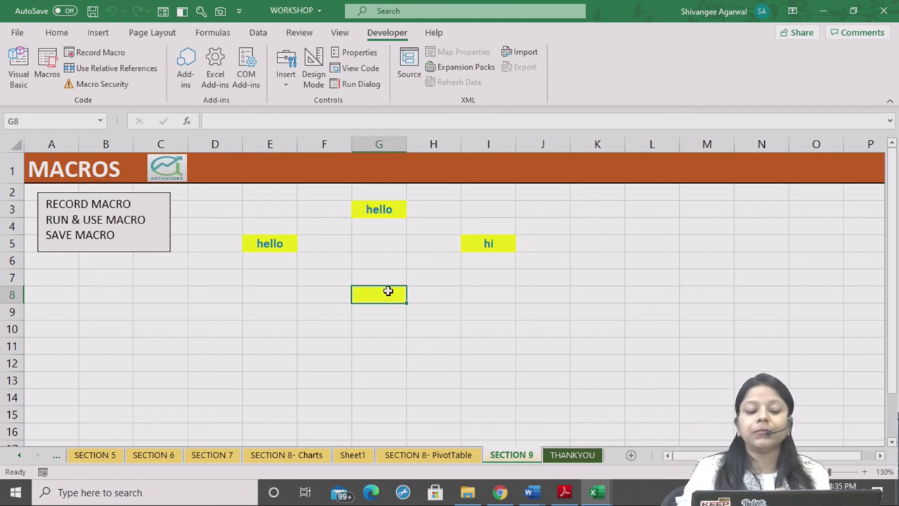
click(455, 326)
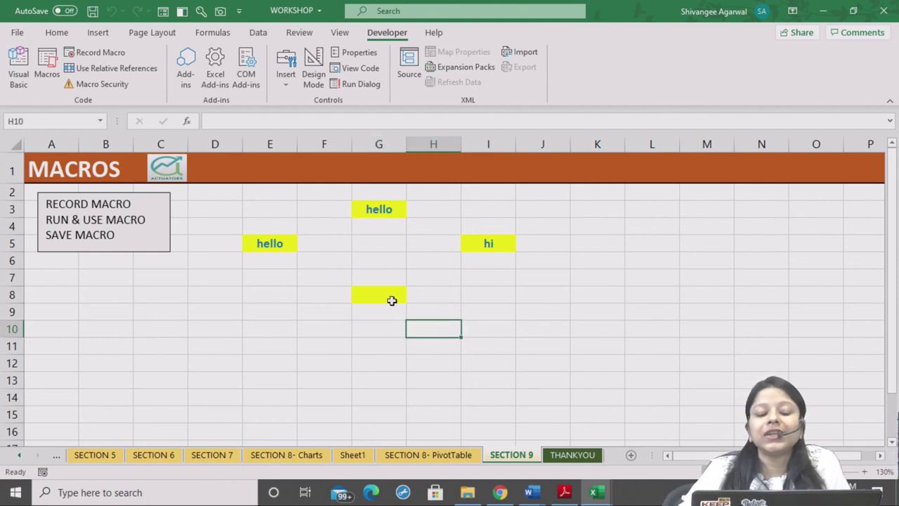
click(385, 294)
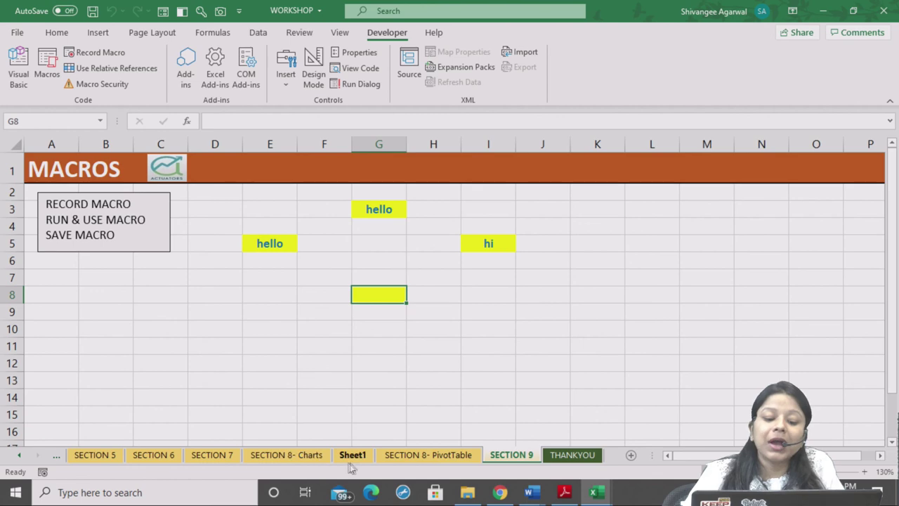
On SECTION 8- Charts, make G22 yellow via Ctrl+Shift+Y and enter 'hi'.
click(314, 460)
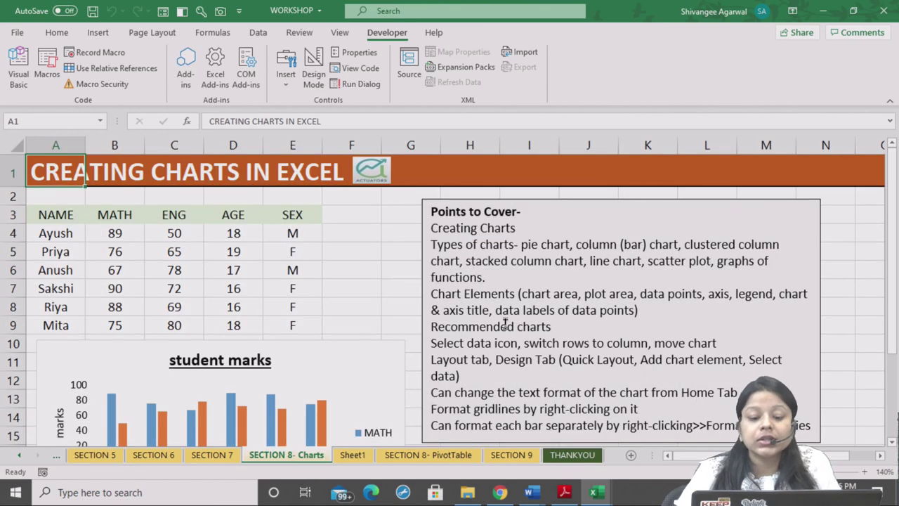
scroll(504, 316, down, 6)
click(415, 221)
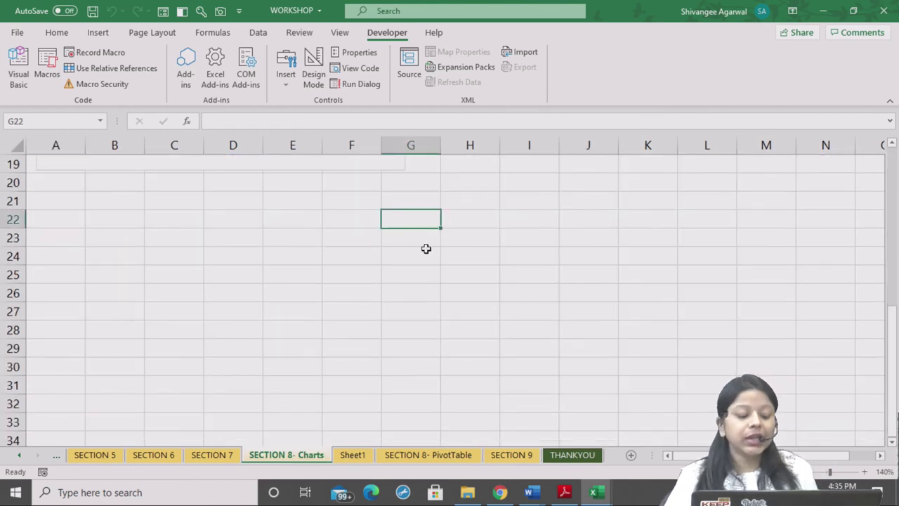
key(ctrl+shift+y)
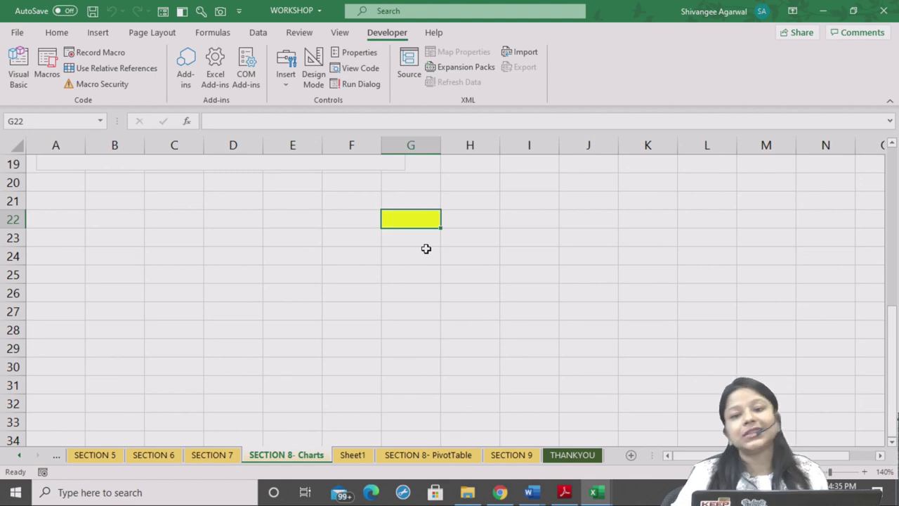
text(hi)
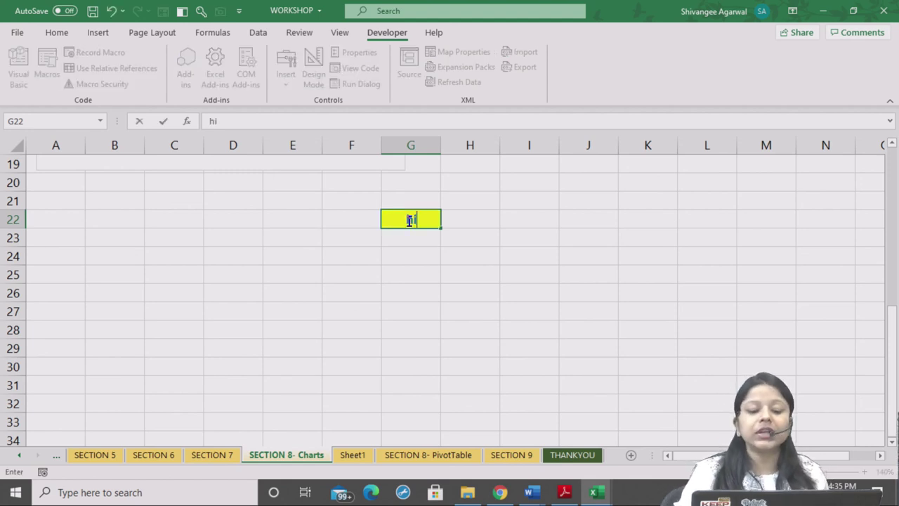
key(Return)
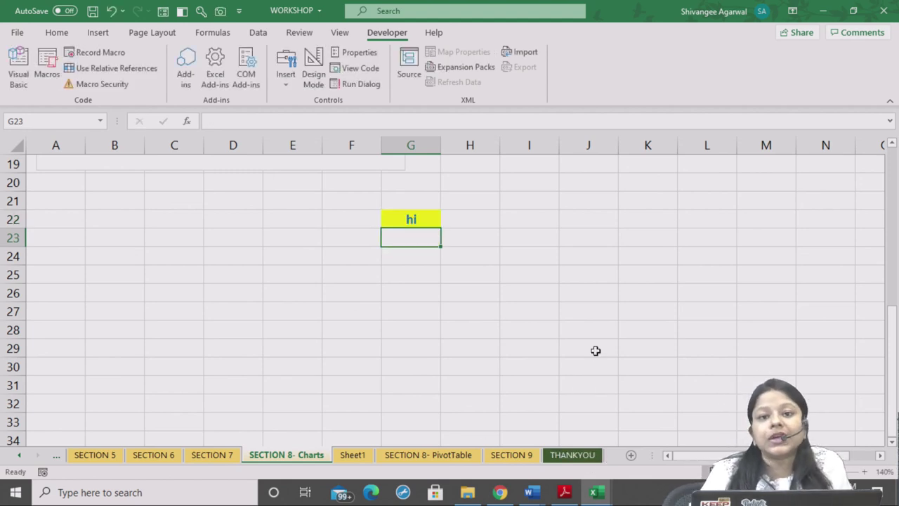
scroll(499, 287, up, 6)
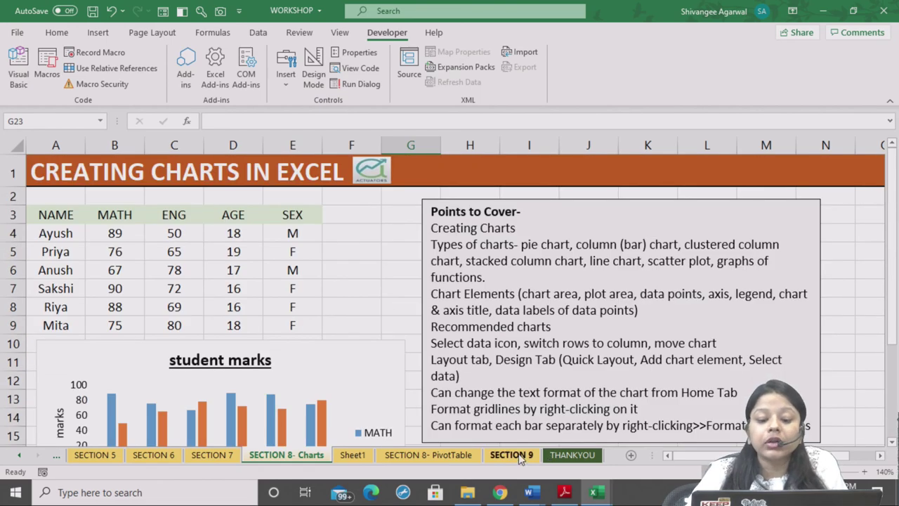
Return to the SECTION 9 sheet holding the MACROS examples.
click(520, 457)
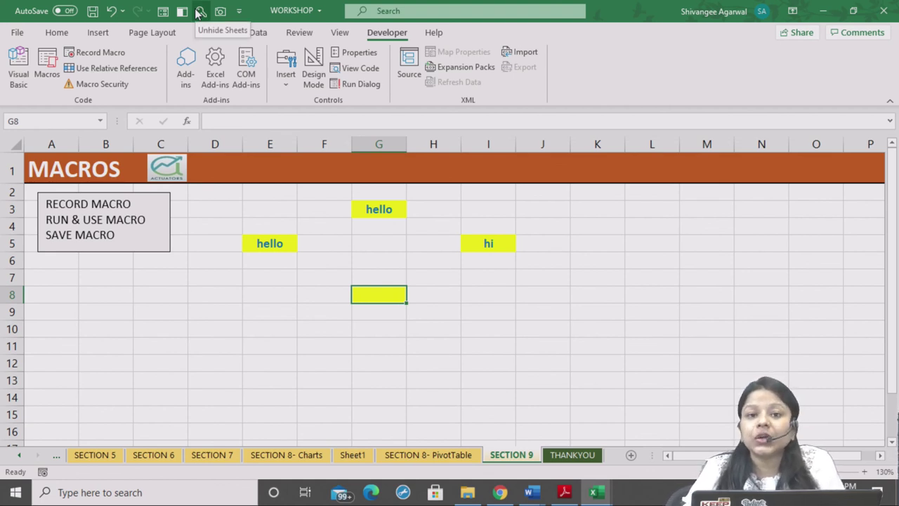
Hide the SECTION 8- PivotTable and Sheet1 sheets.
right_click(442, 454)
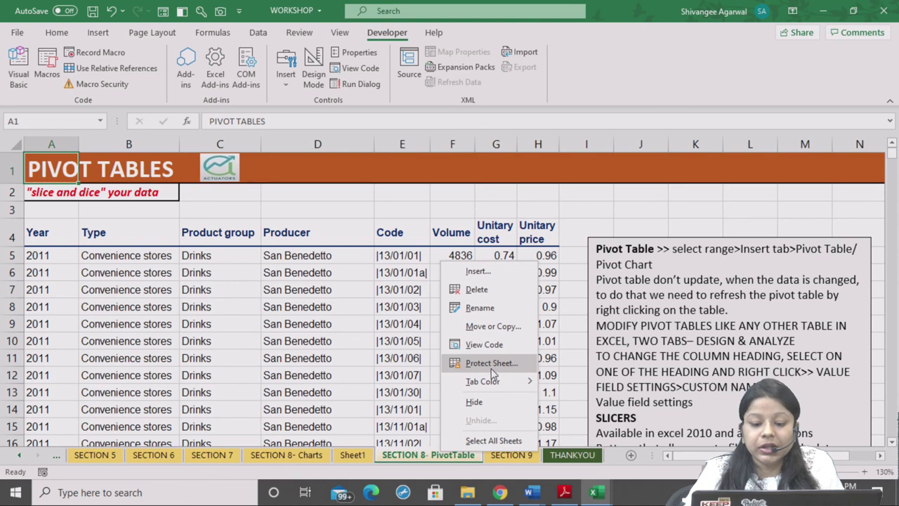
click(474, 402)
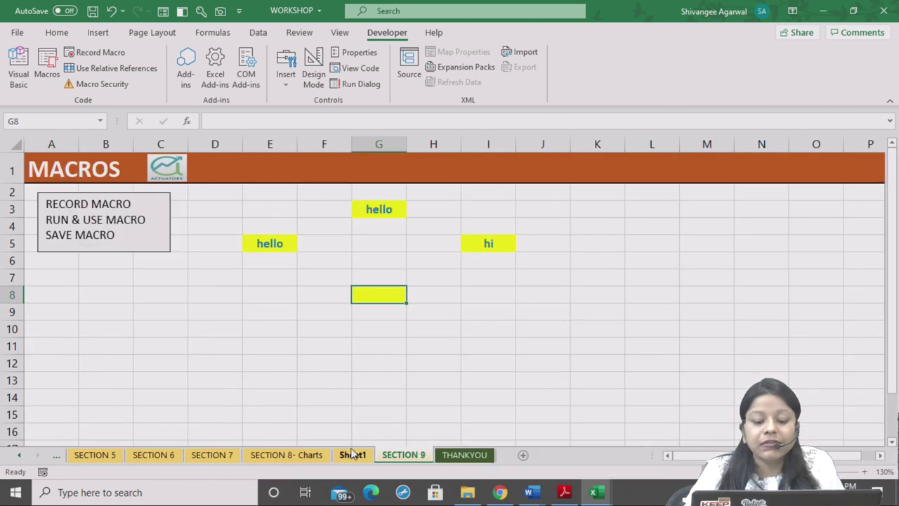
right_click(352, 454)
click(405, 404)
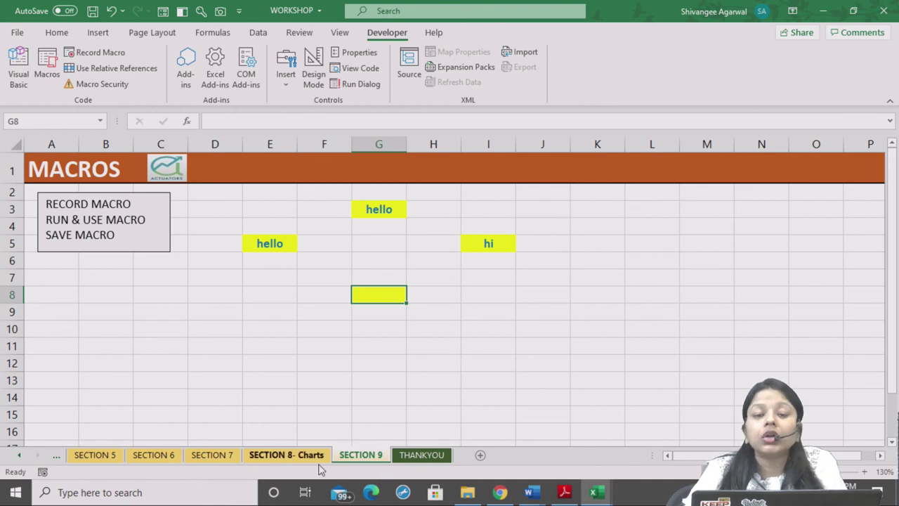
Unhide SECTION 8- PivotTable and Sheet1 one at a time.
right_click(376, 461)
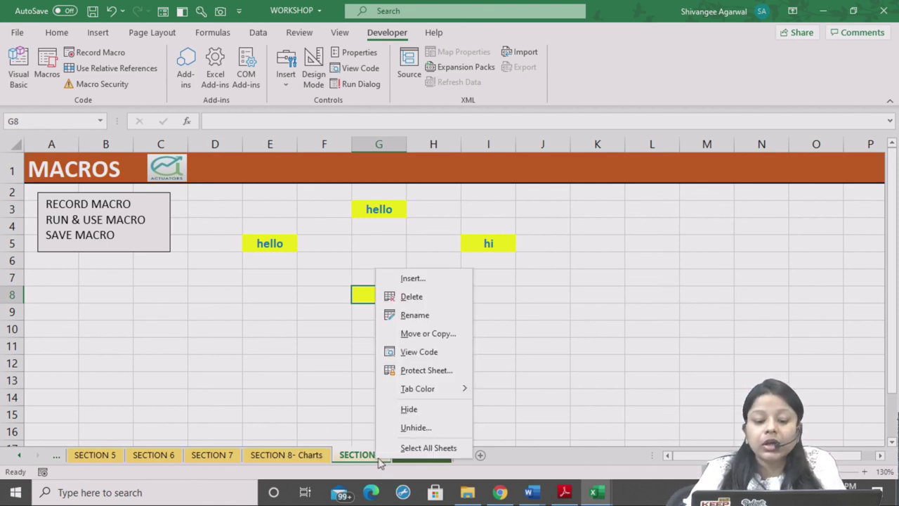
click(415, 427)
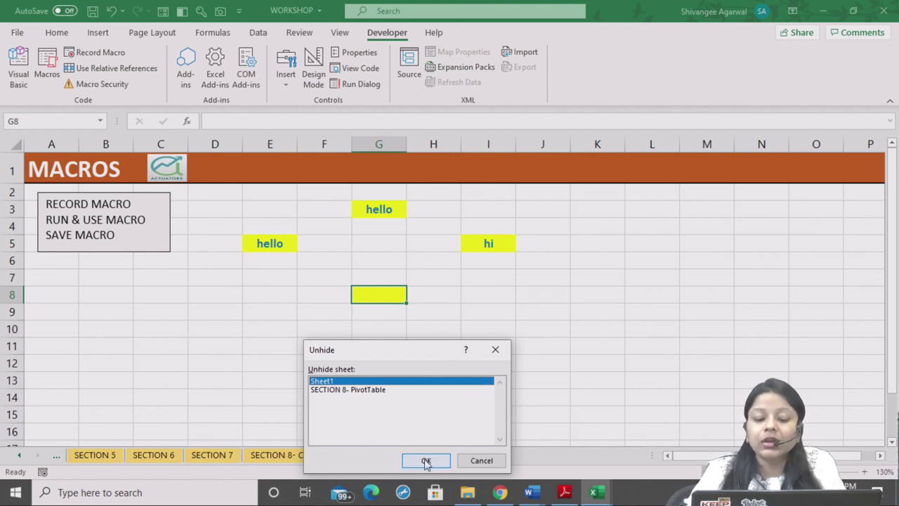
click(344, 390)
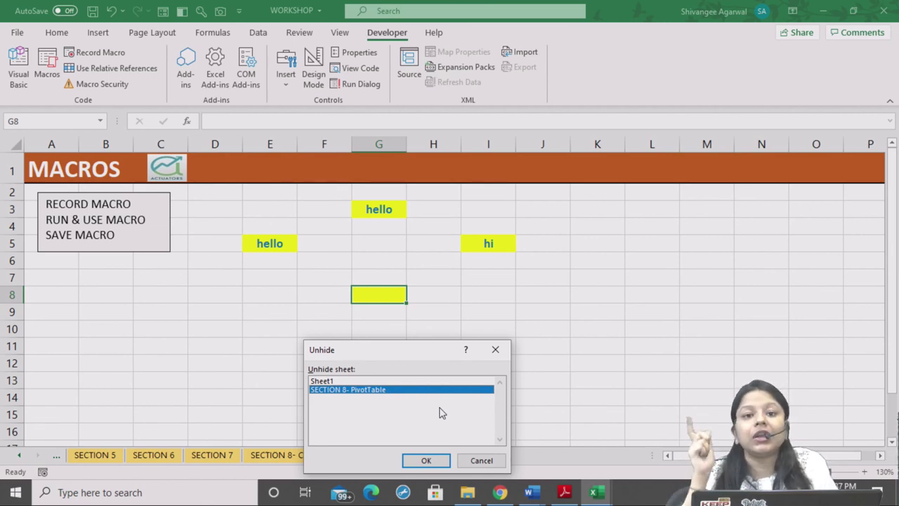
click(441, 465)
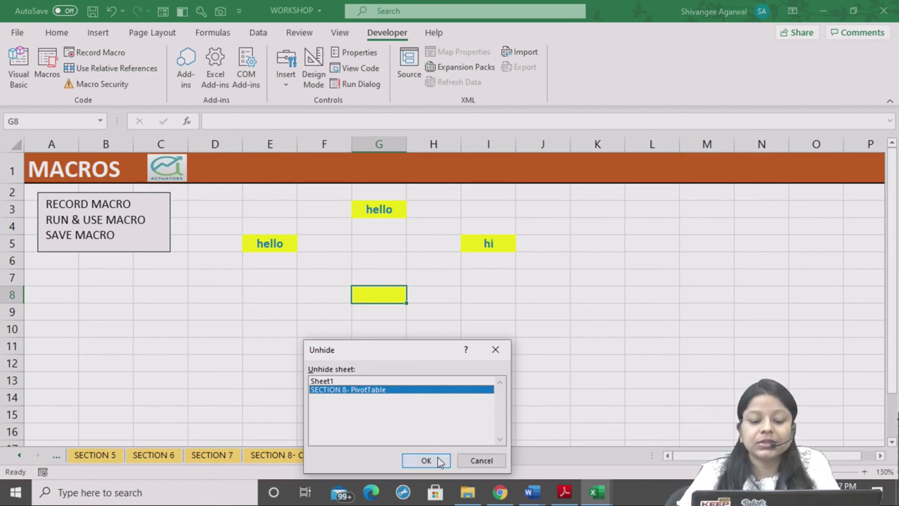
right_click(400, 457)
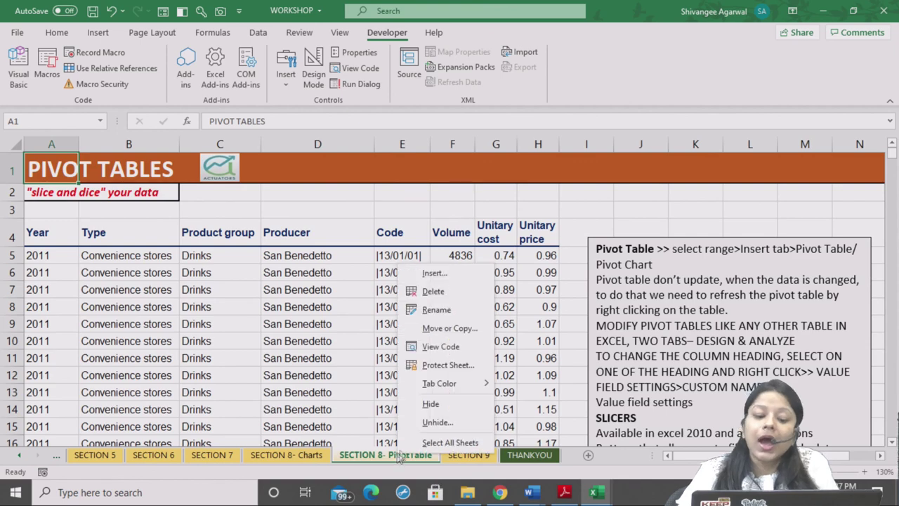
click(437, 422)
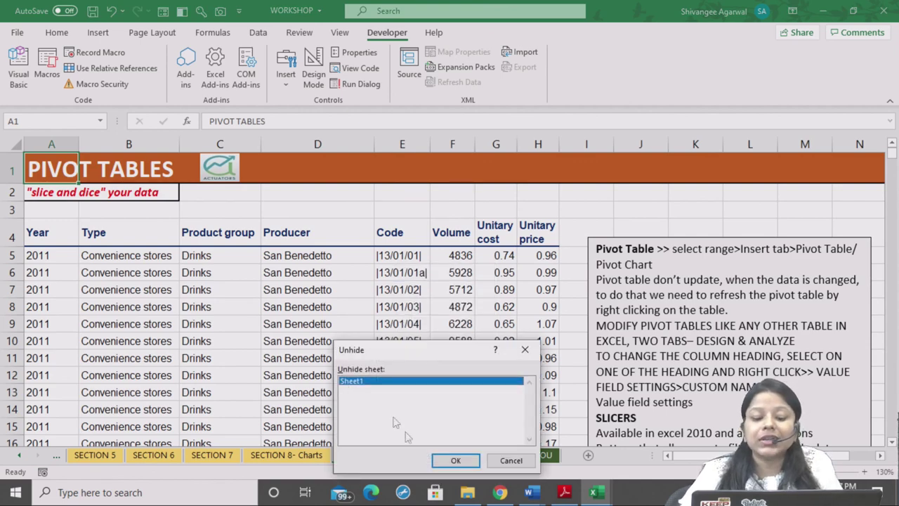
click(441, 460)
Hide both sheets again, then restore them with the Quick Access unhide-all macro.
right_click(439, 458)
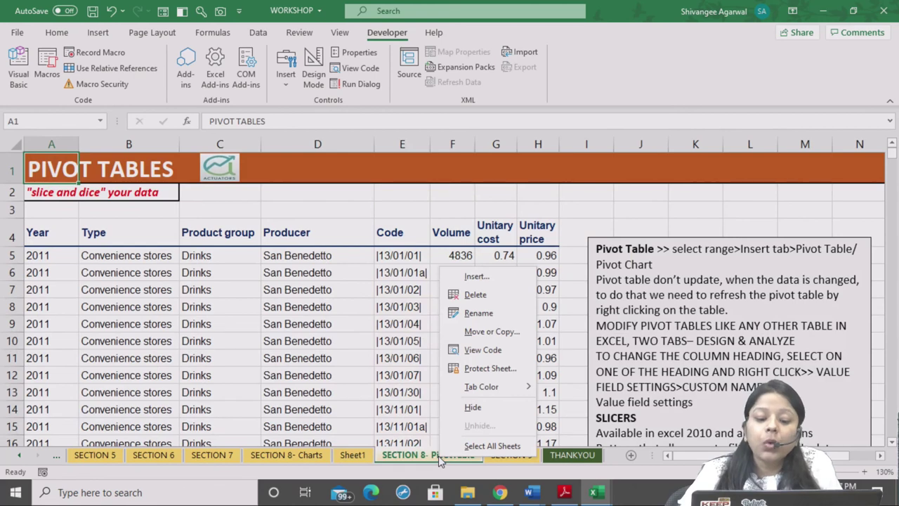
click(472, 407)
right_click(373, 458)
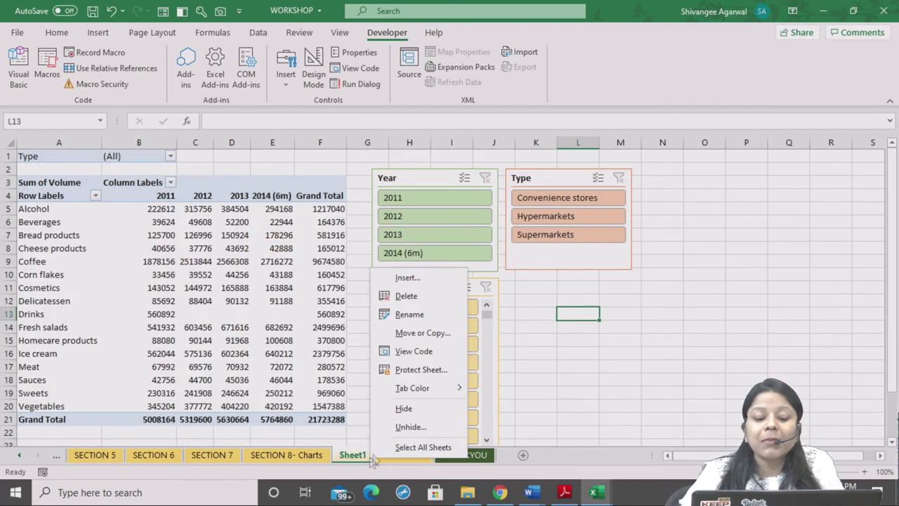
click(411, 411)
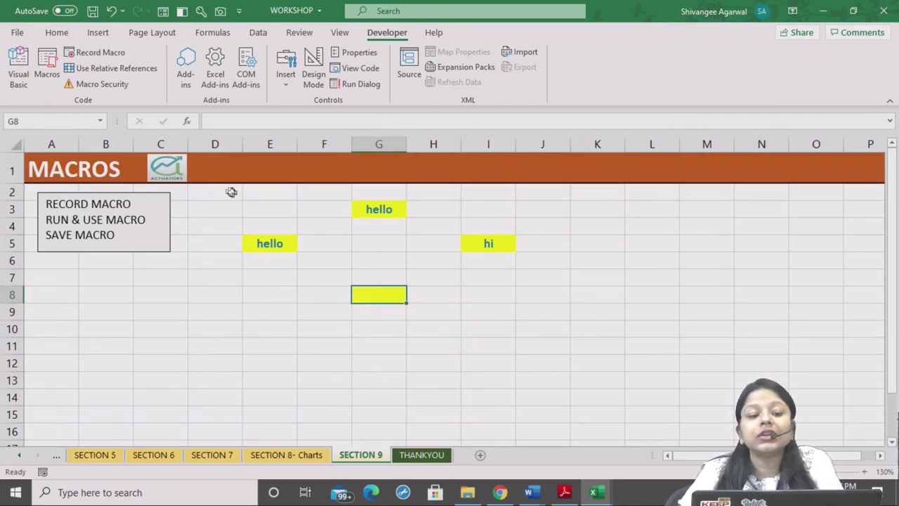
click(201, 10)
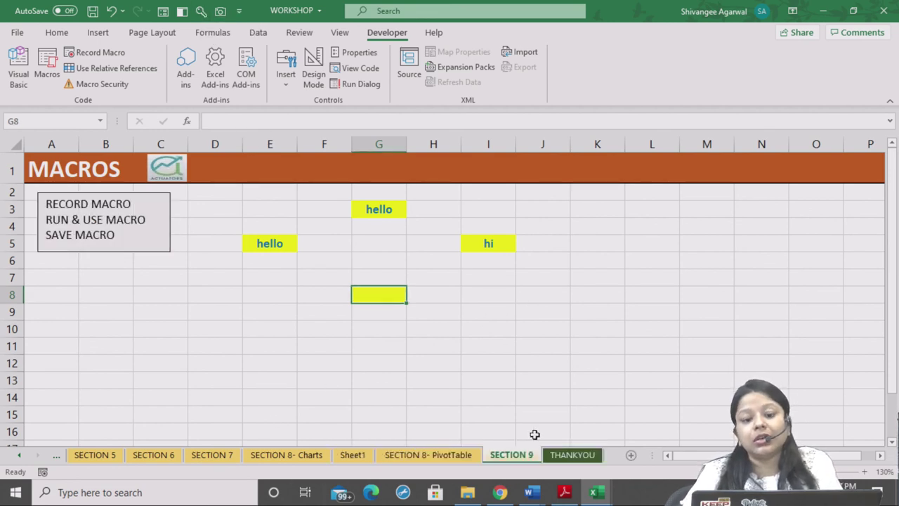
Play the THANKYOU sheet's logo spin animation, ending back on THANKYOU after visiting SECTION 9.
click(572, 455)
click(256, 225)
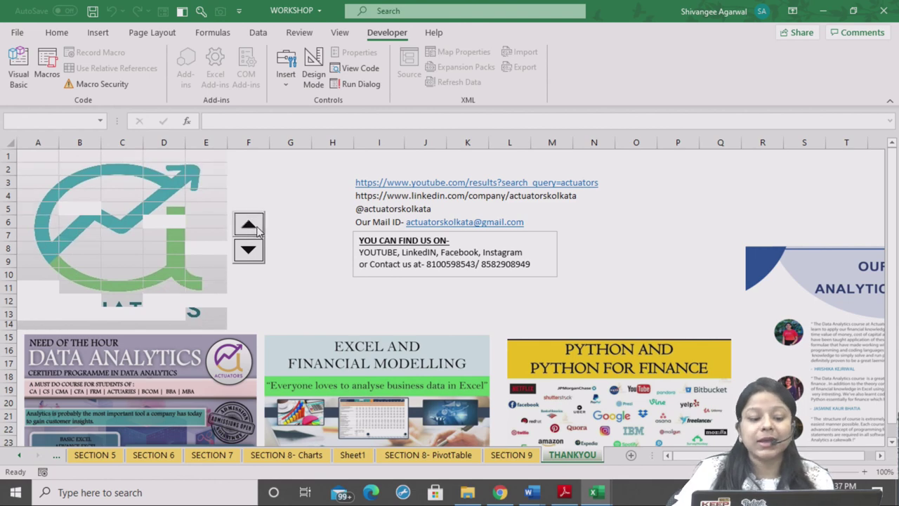
click(492, 458)
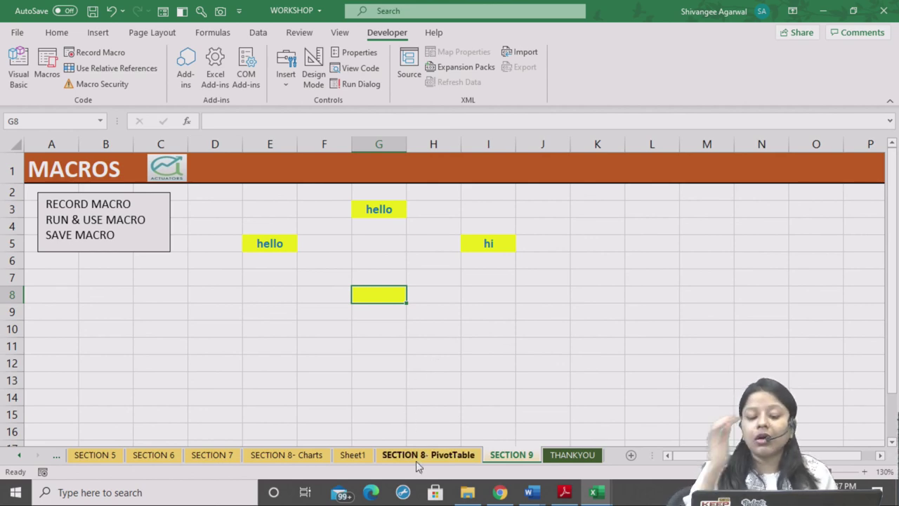
click(572, 454)
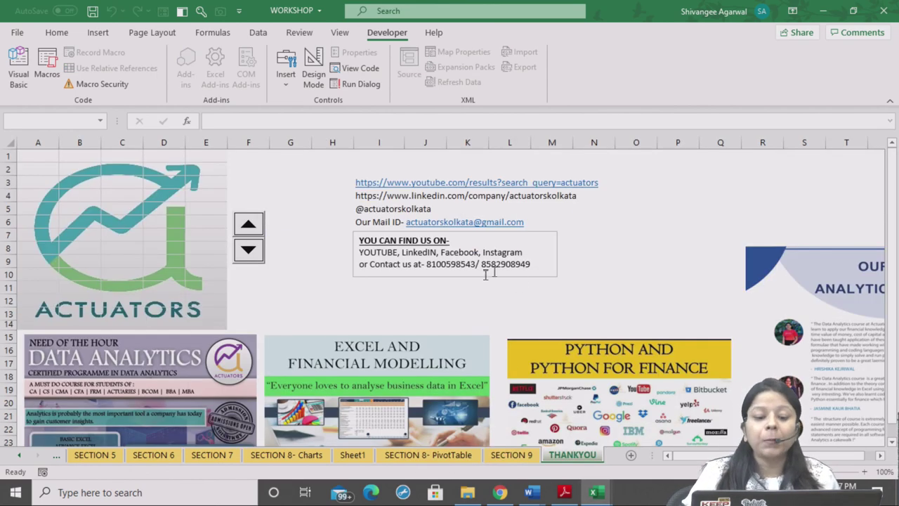